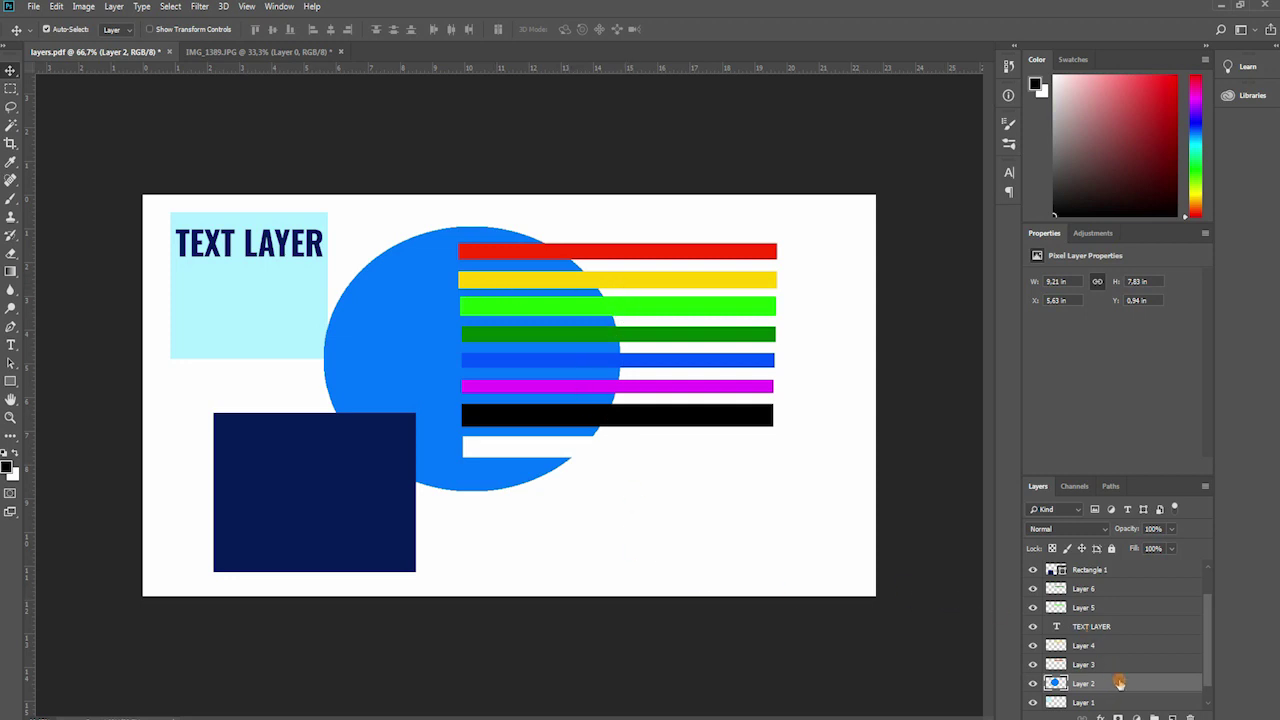
Drag Layer 2 up to just below Layer 8 so the blue circle covers the stripes
drag(1119, 683, 1101, 576)
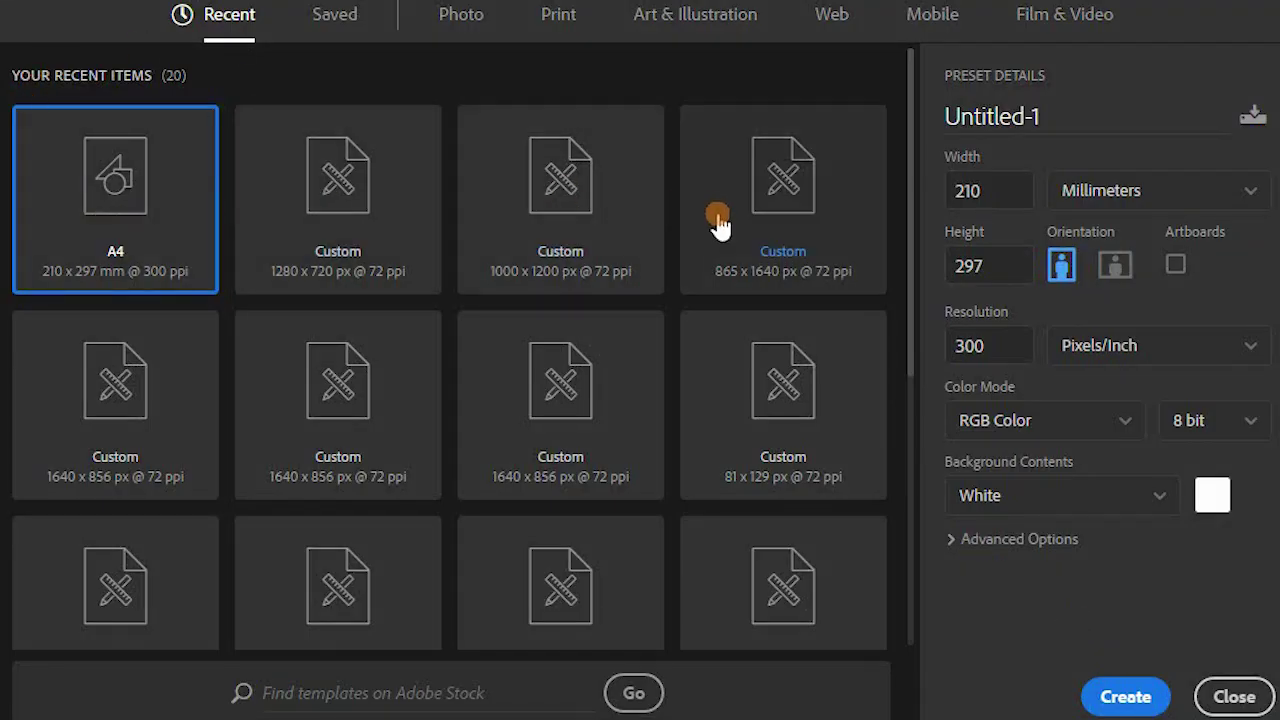
Create a white 1280×720 px document, then another 1280×720 px document with Transparent background contents
click(370, 205)
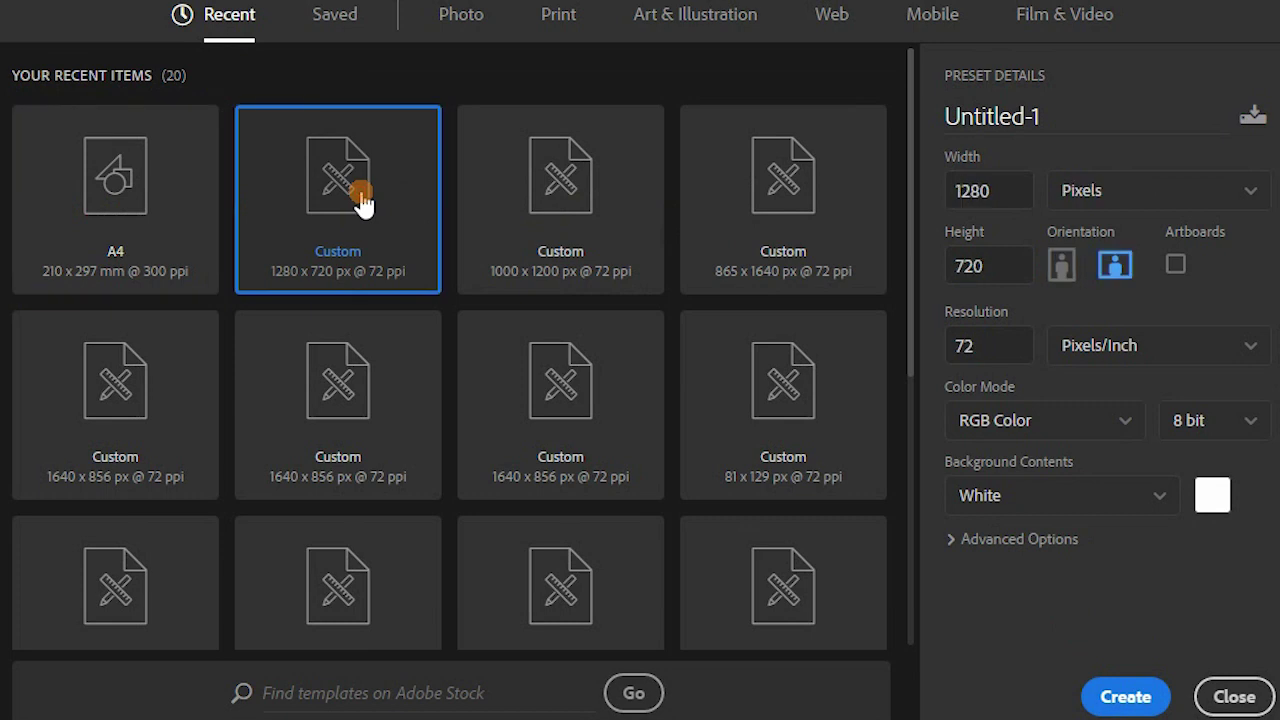
click(1126, 697)
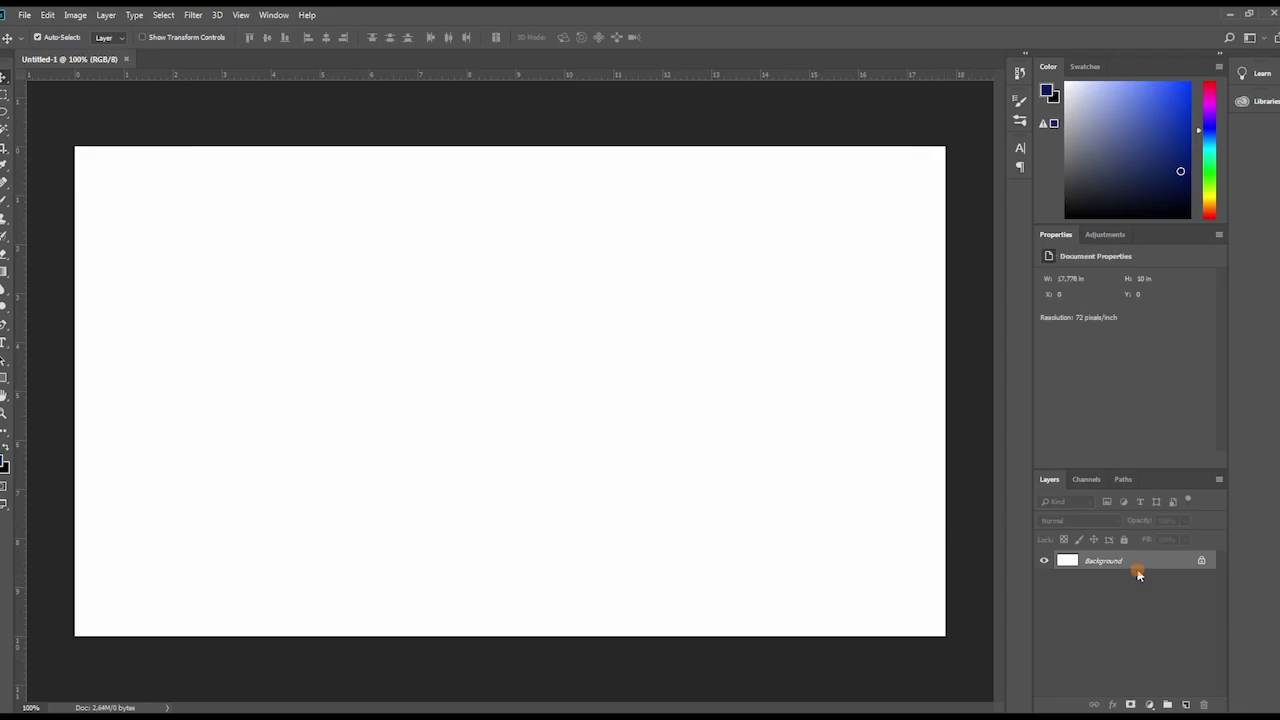
click(27, 15)
click(33, 31)
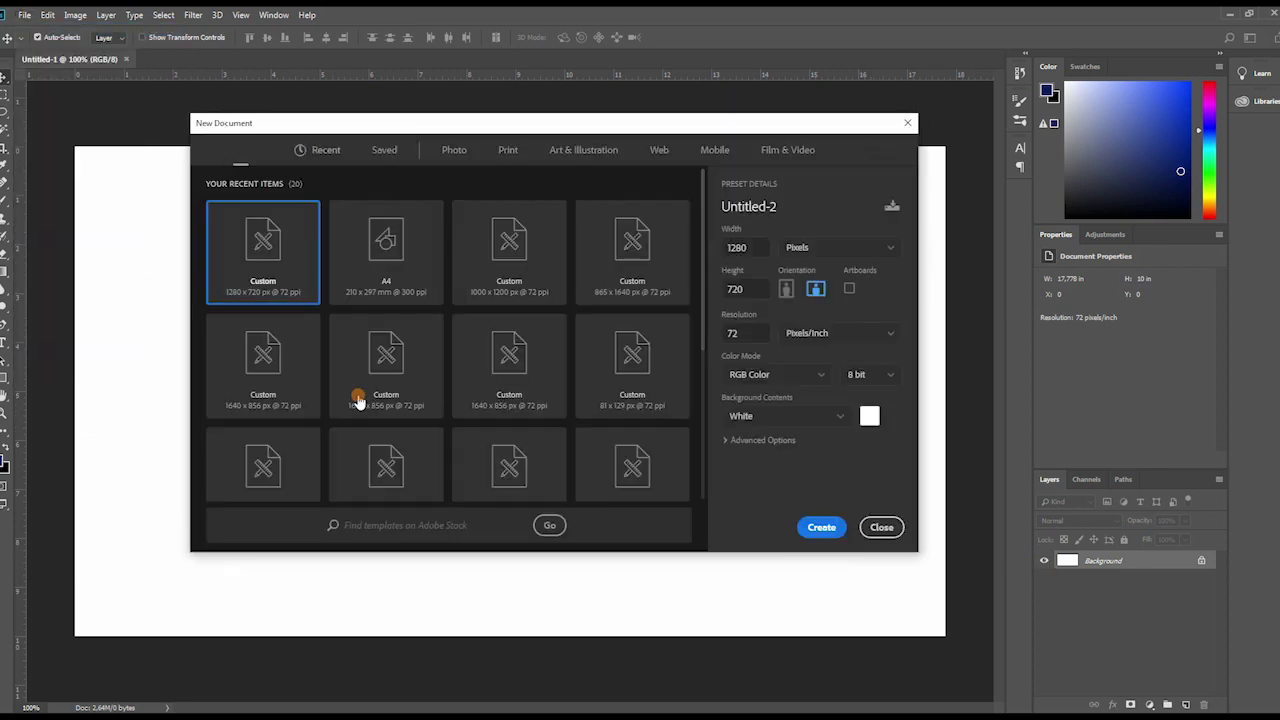
click(822, 417)
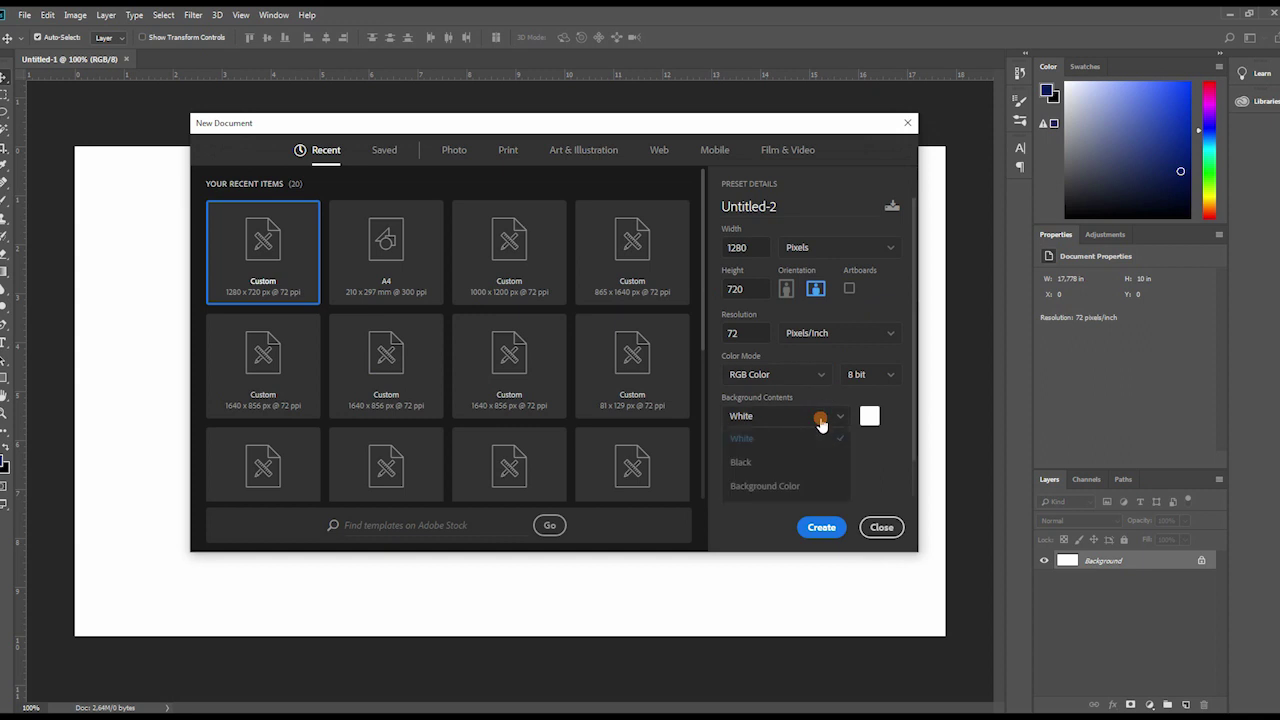
click(778, 467)
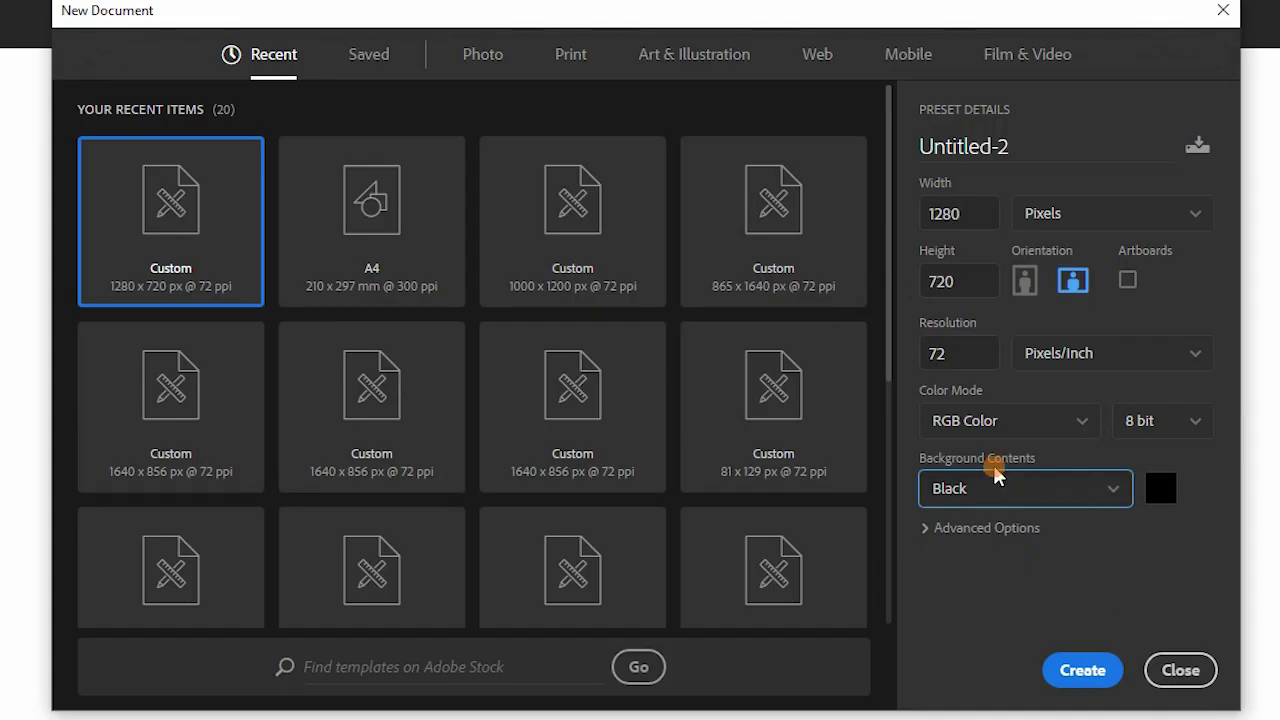
click(770, 415)
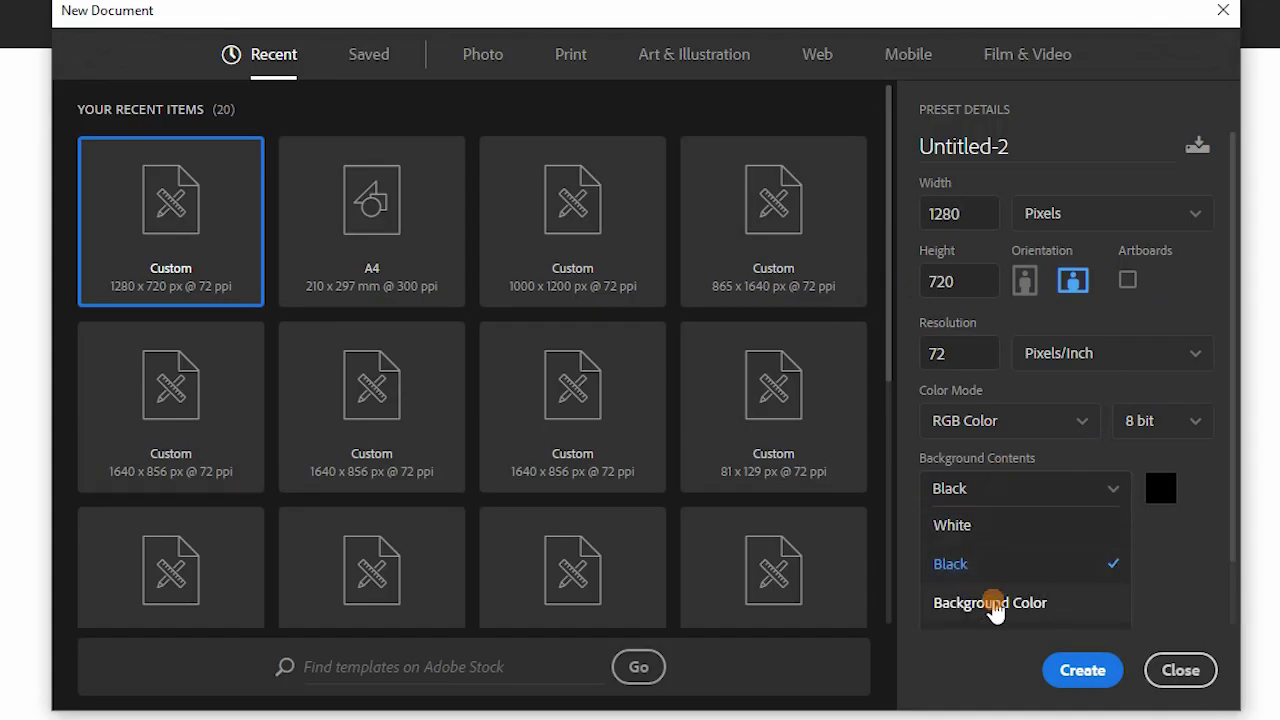
scroll(1014, 486, down, 2)
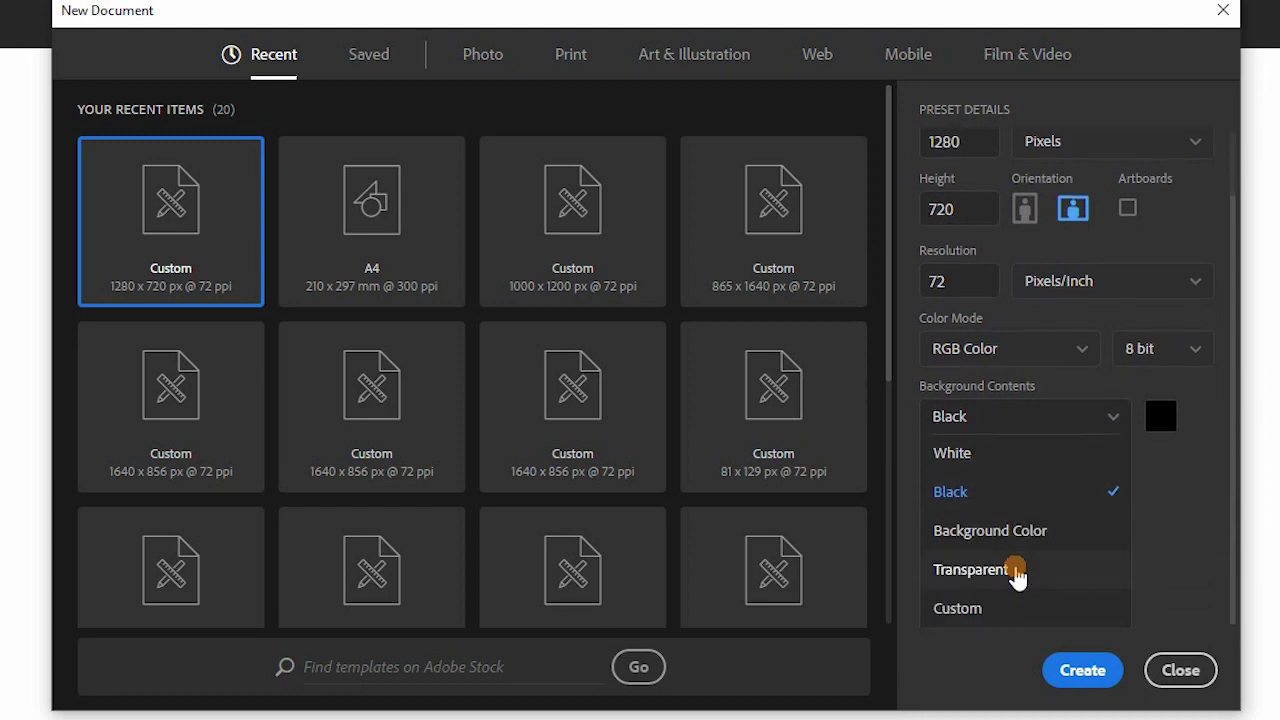
click(1014, 566)
click(1071, 668)
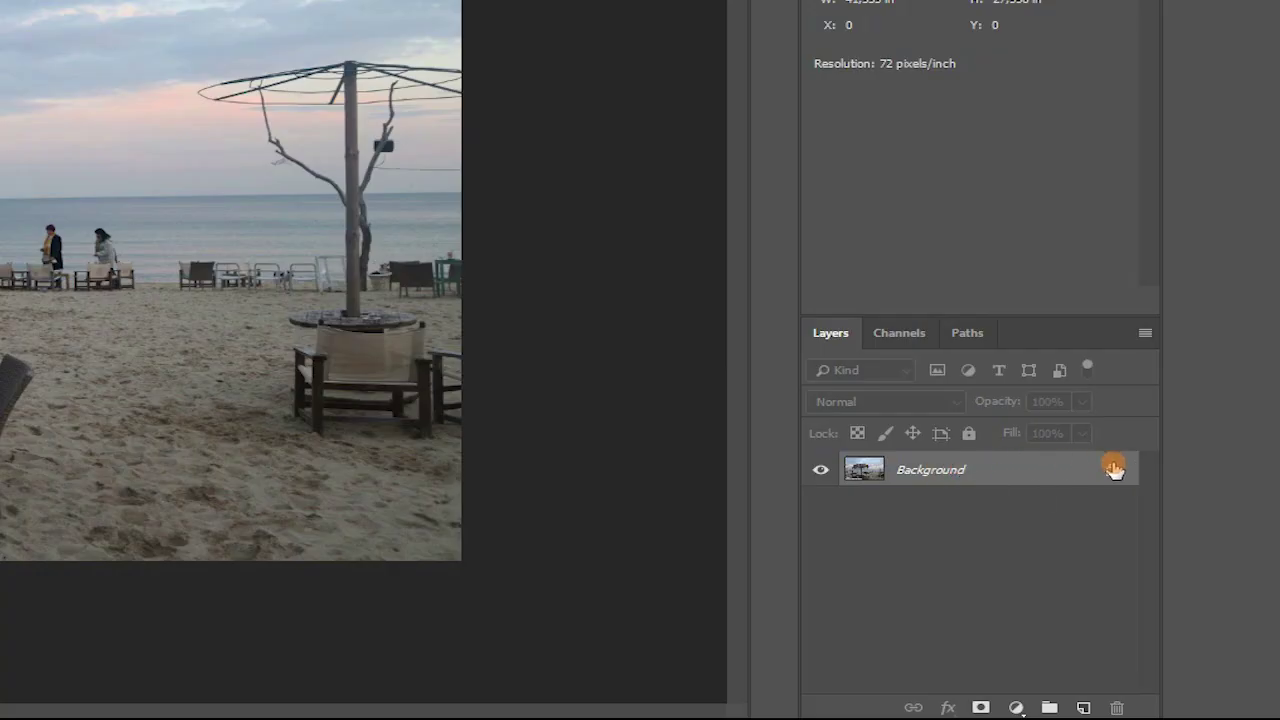
Drag the beach photo's Background lock to the trash, converting it into Layer 0
drag(1112, 469, 1119, 707)
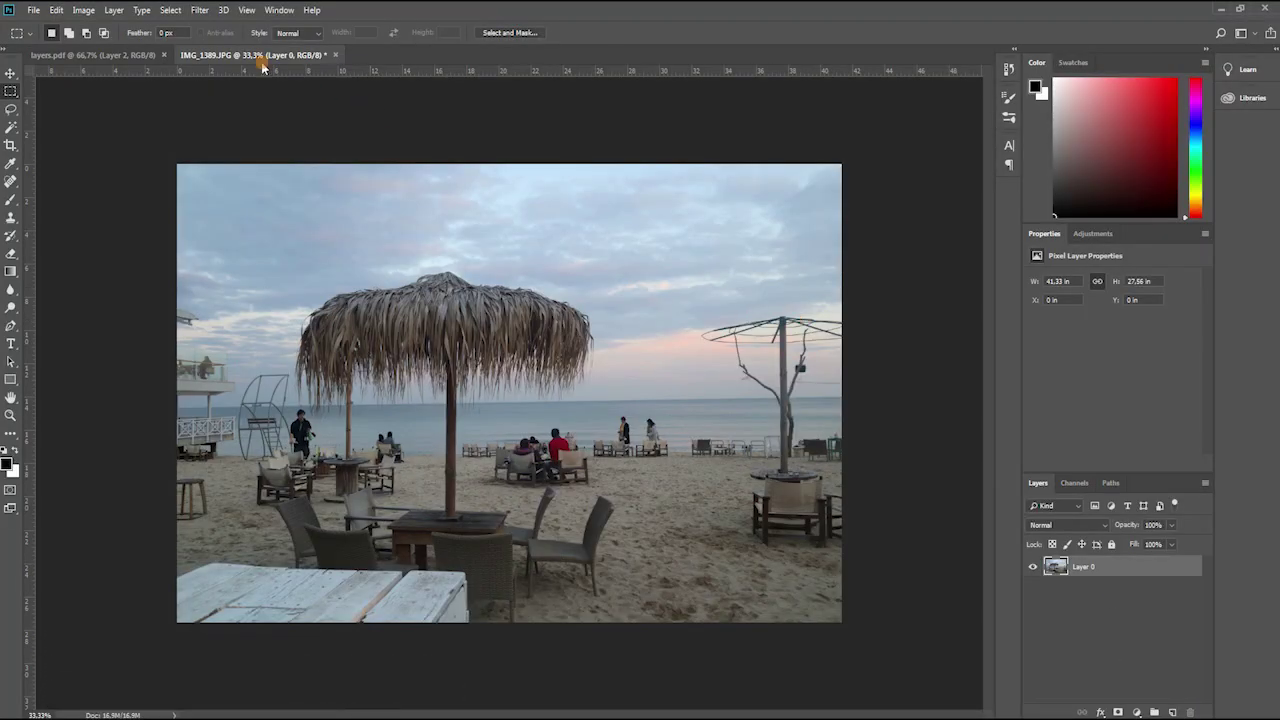
Shift the beach photo right and down, then rotate it nearly level and enlarge it from the bottom-left corner
click(10, 73)
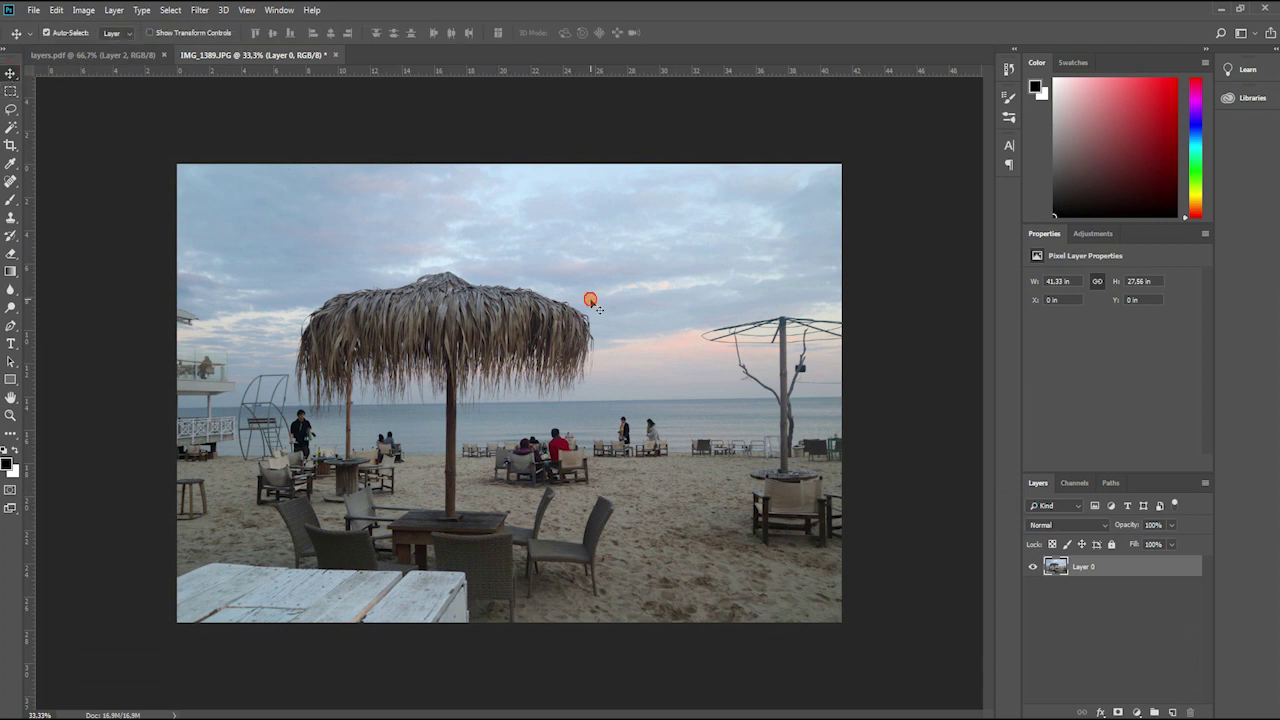
drag(591, 302, 663, 338)
key(ctrl+t)
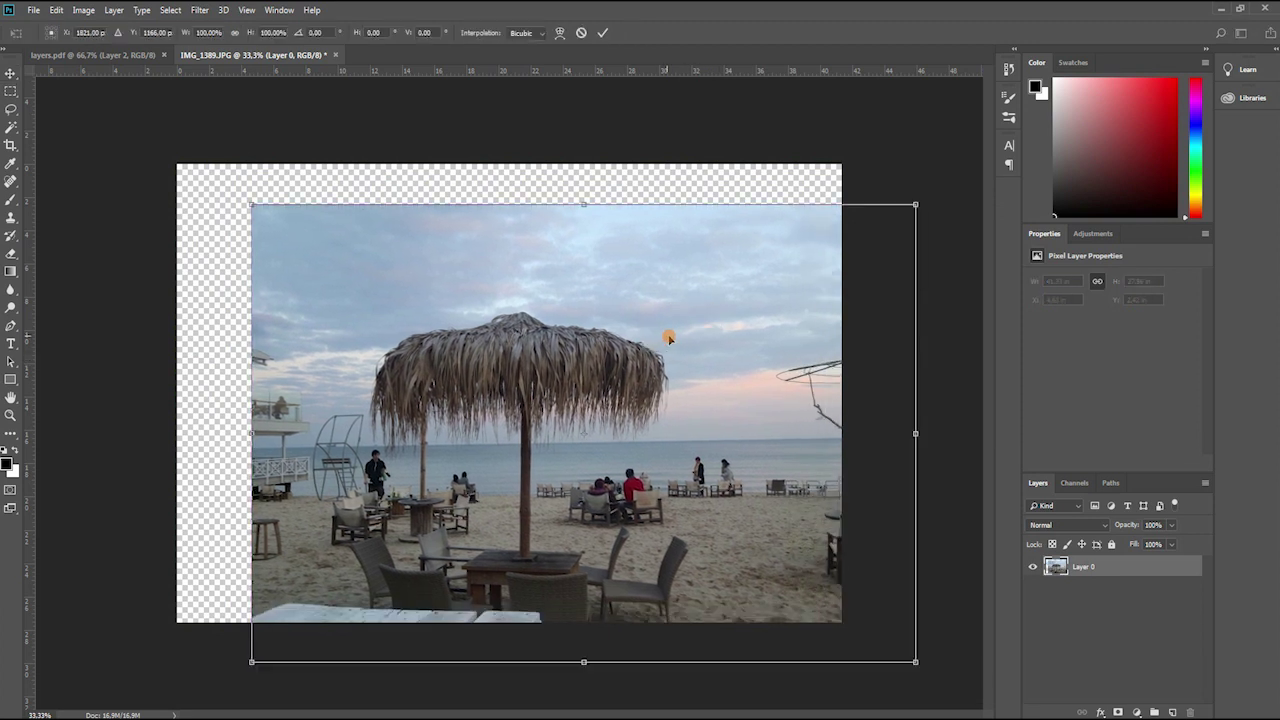
drag(967, 402, 876, 548)
drag(808, 466, 741, 393)
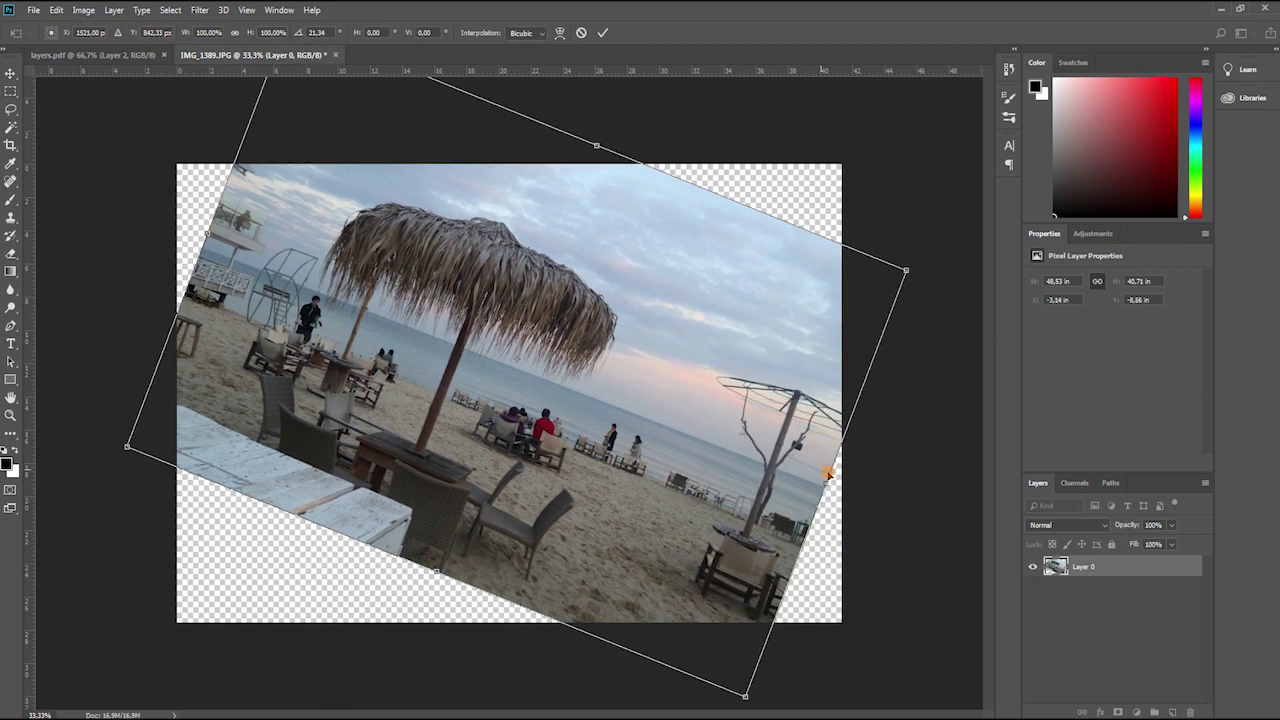
drag(866, 487, 894, 371)
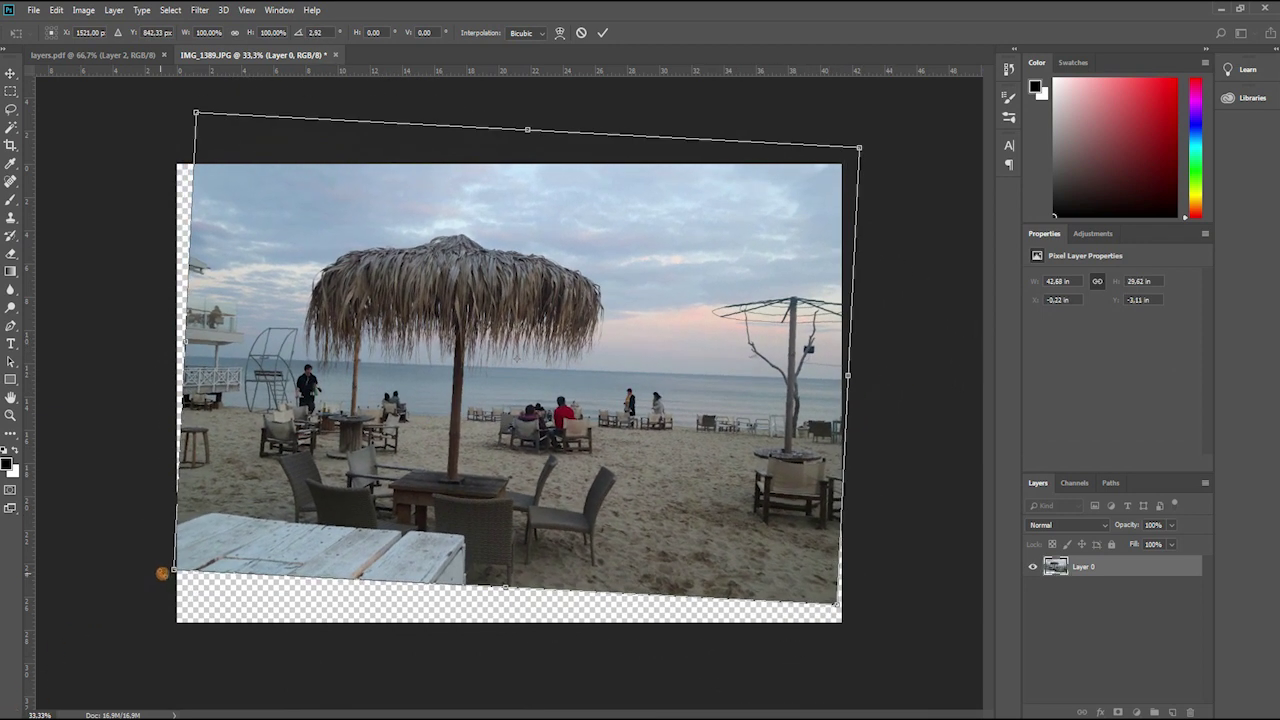
drag(171, 571, 148, 632)
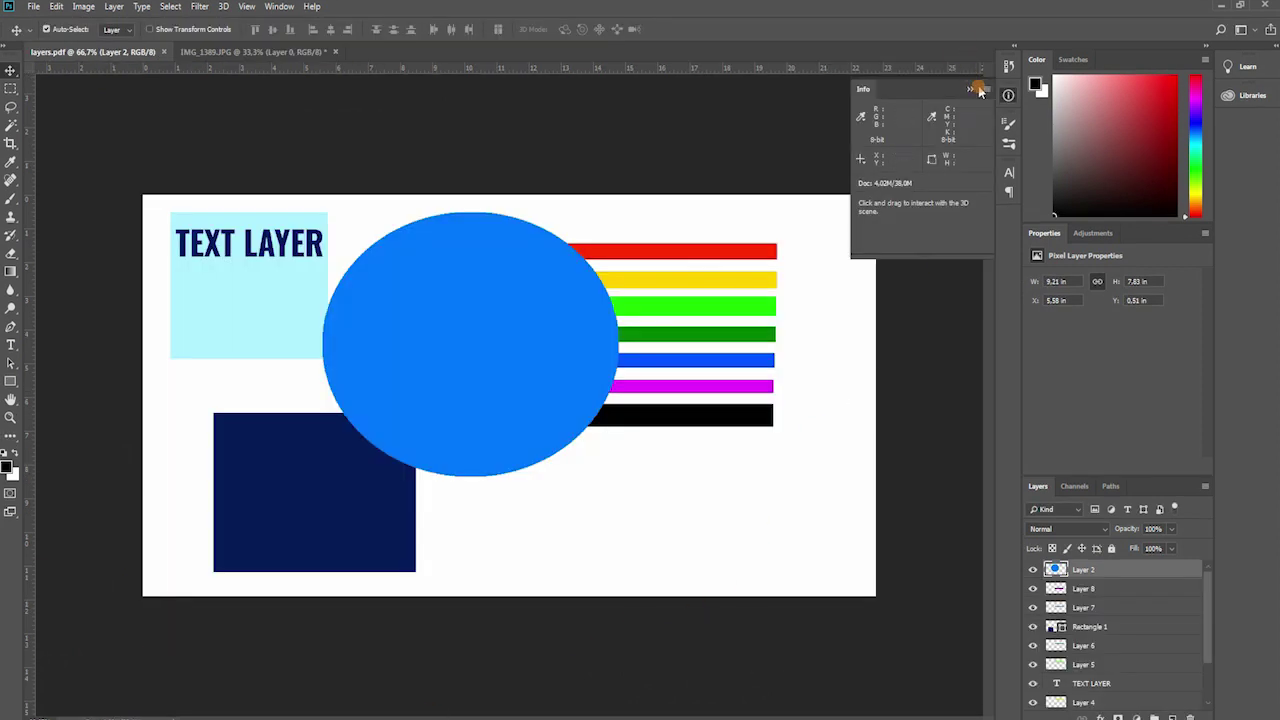
Close the info readout and toggle the circle, magenta/black bars, green bar and TEXT LAYER off and on
click(977, 89)
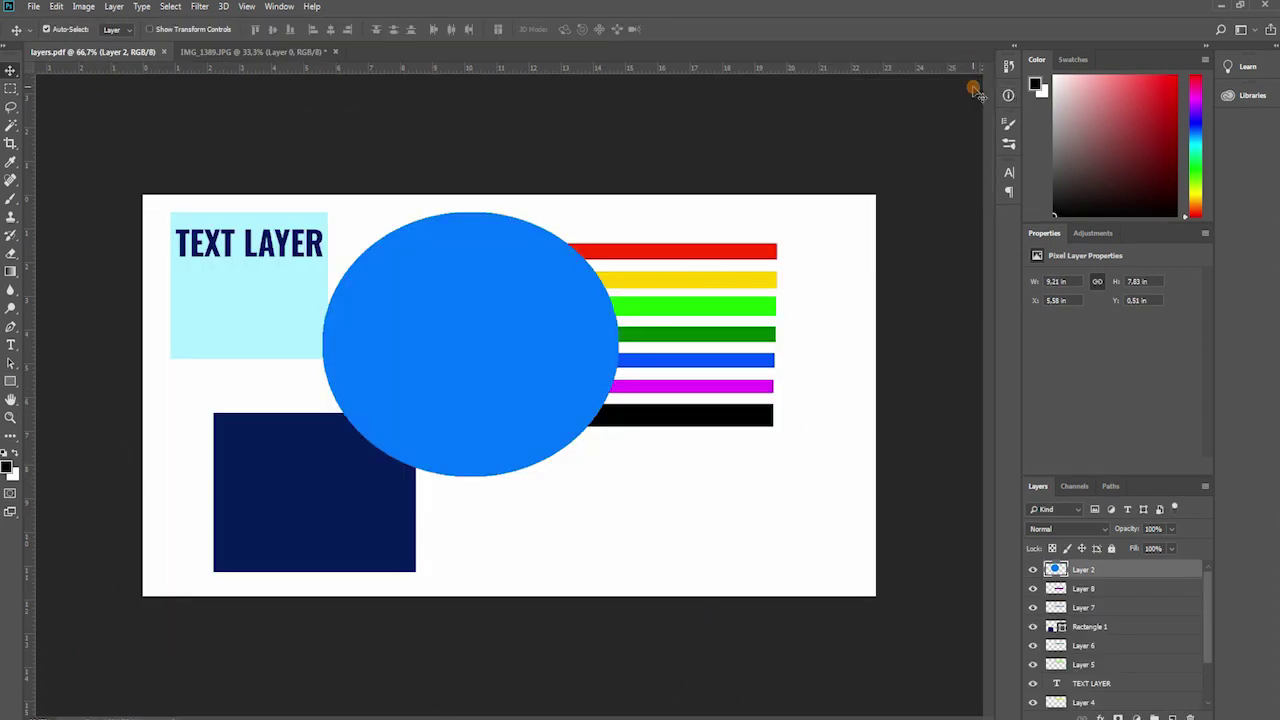
click(1034, 570)
click(1034, 570)
click(1034, 590)
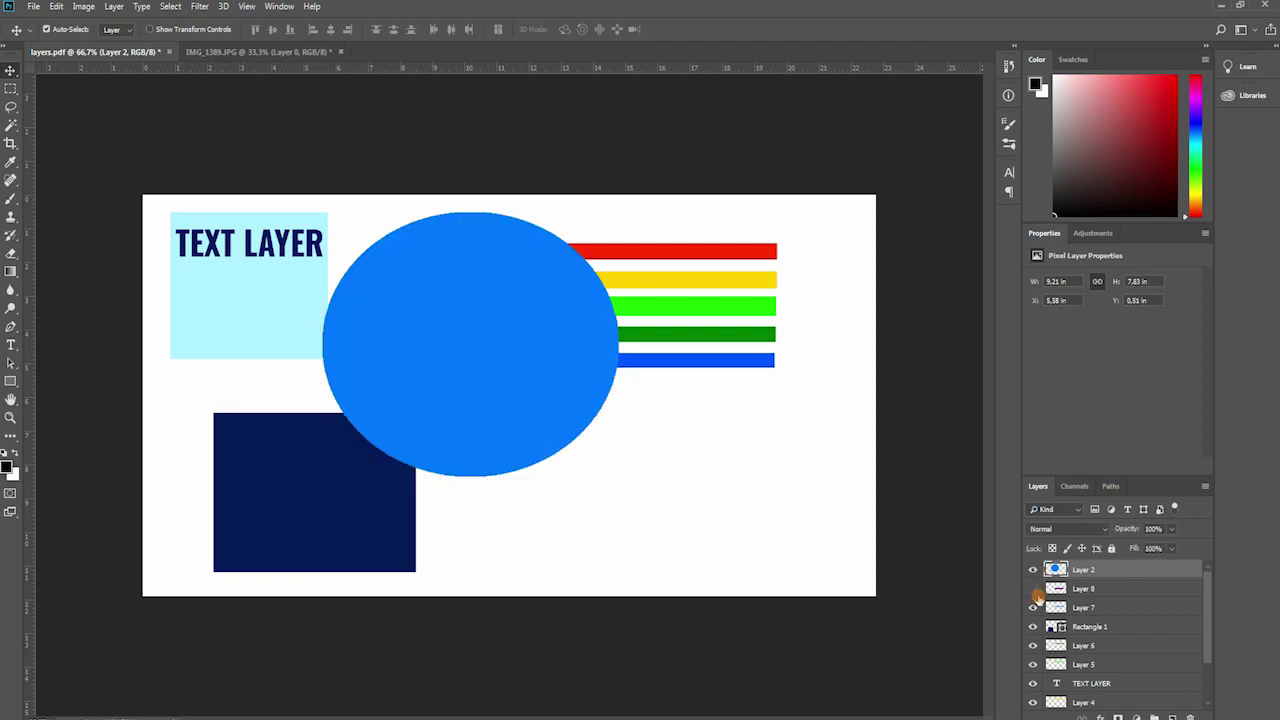
click(1034, 590)
click(1034, 663)
click(1034, 663)
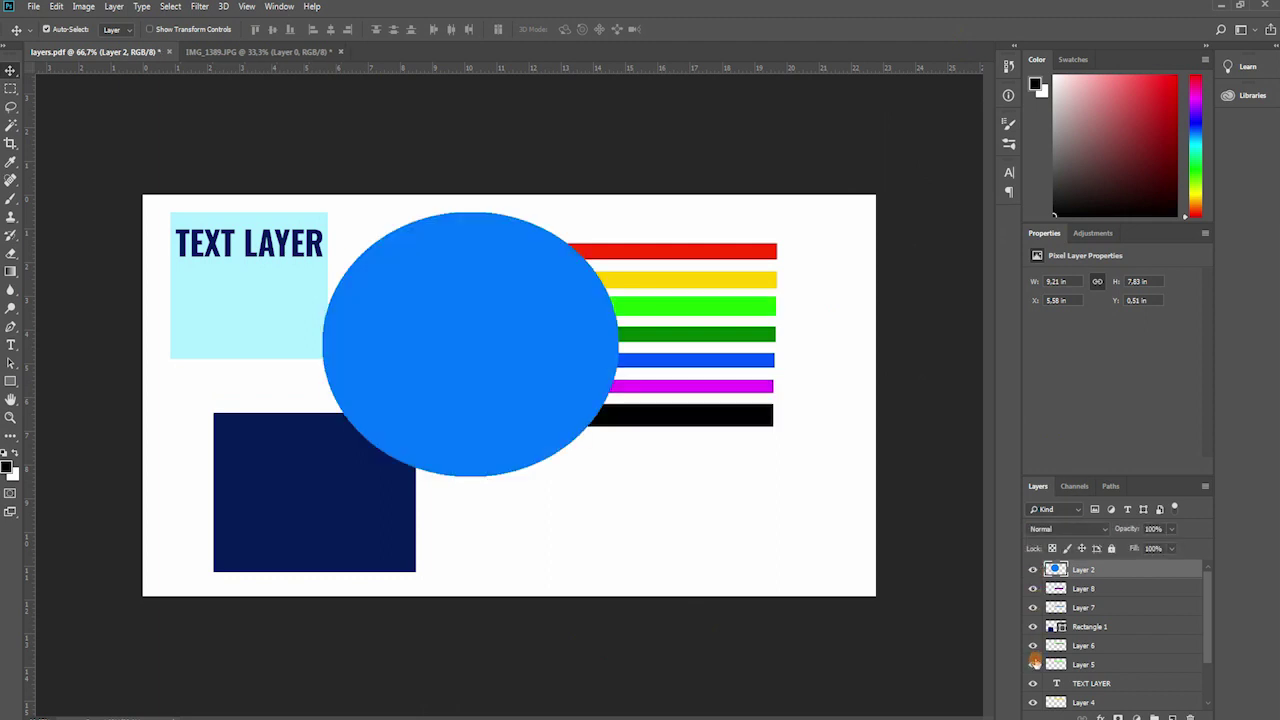
click(1030, 686)
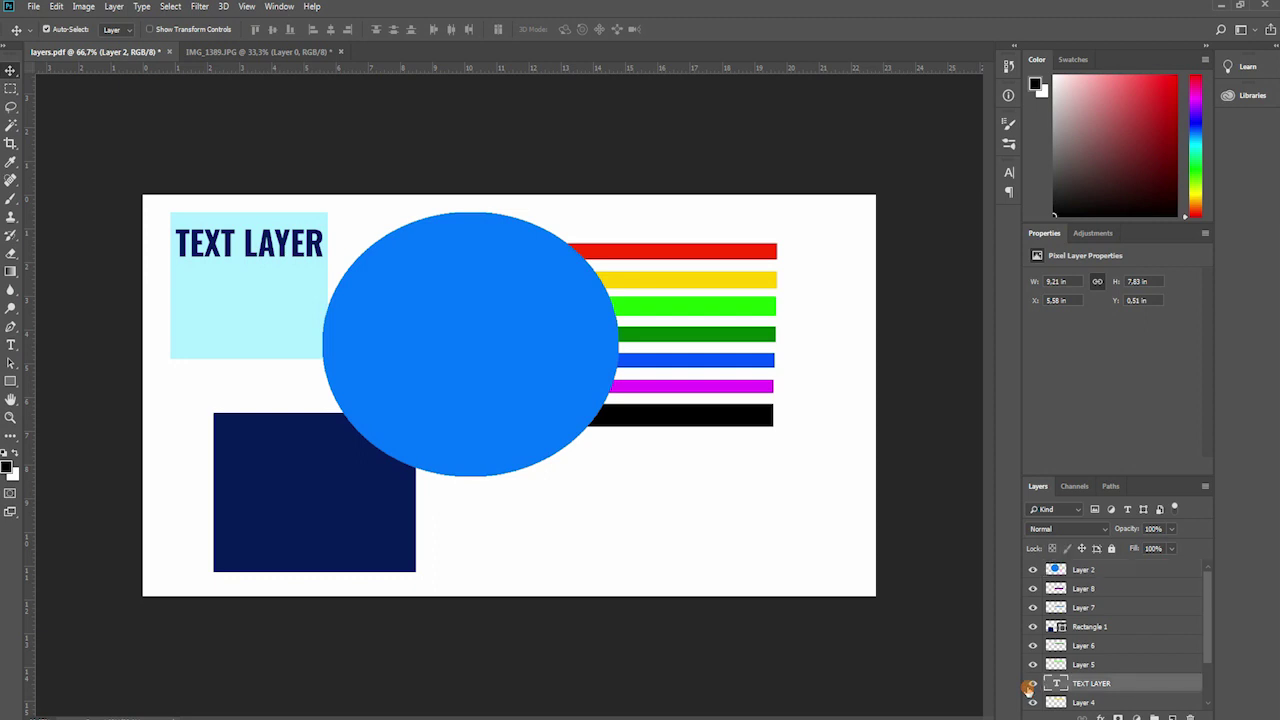
click(1030, 686)
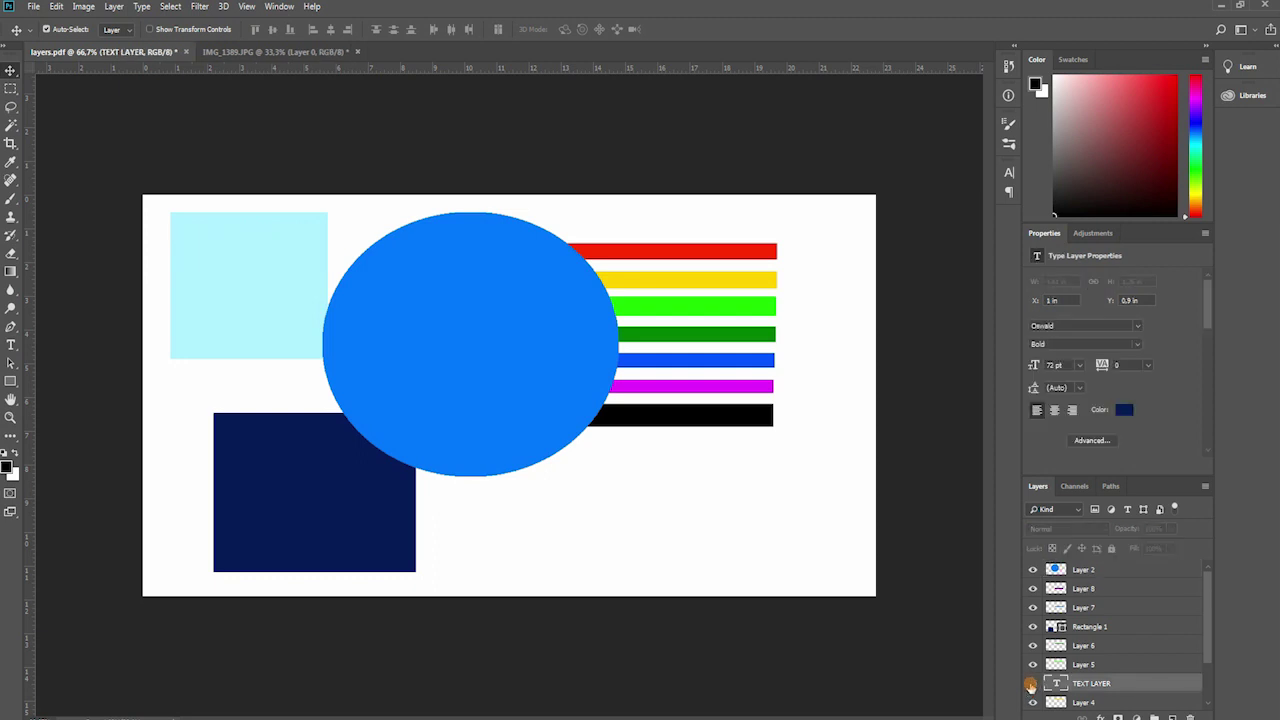
click(1030, 686)
Nudge the blue circle right and down, then back up-left to X 5.63 in, Y 0.94 in
scroll(1093, 648, down, 2)
scroll(1138, 668, up, 2)
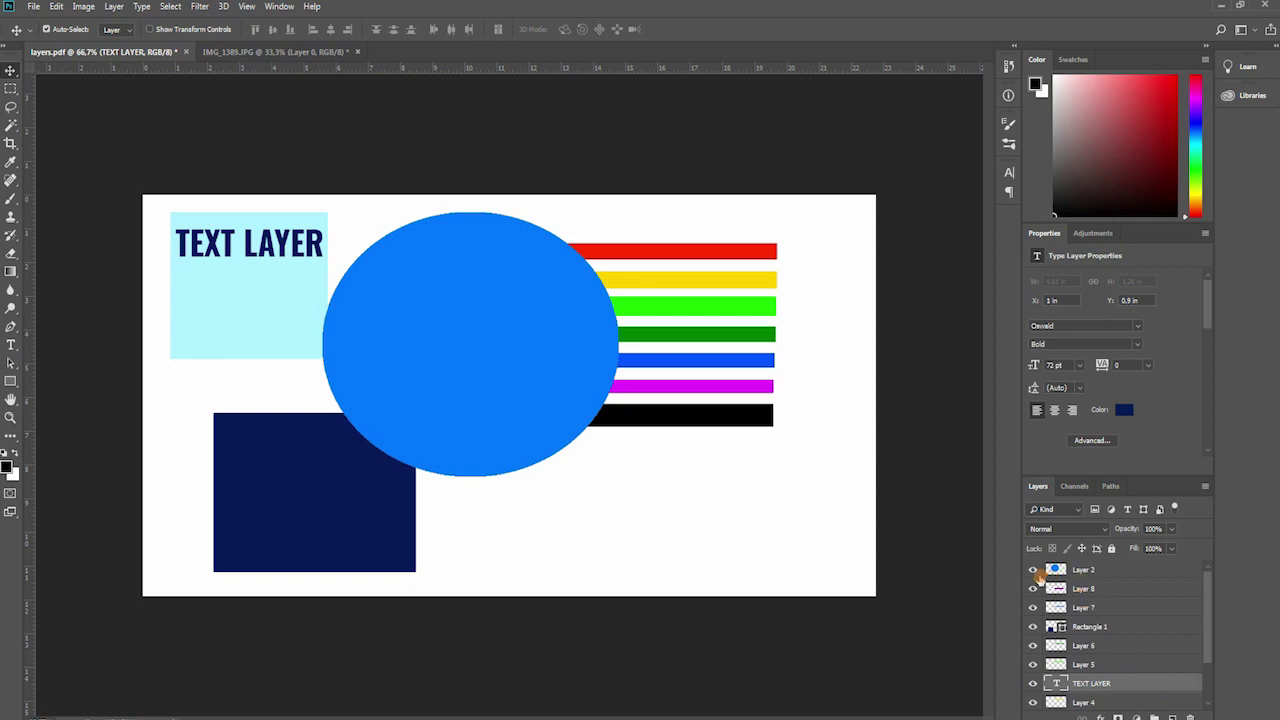
drag(486, 337, 520, 368)
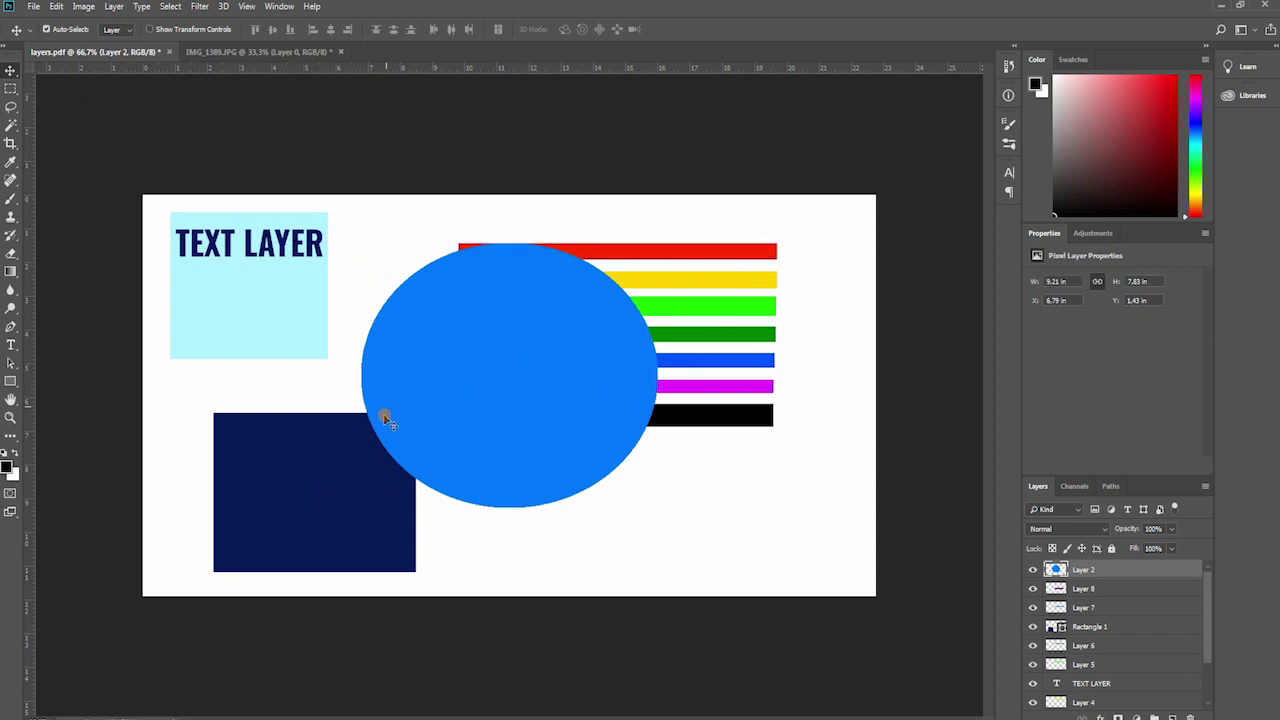
mouse_move(320, 500)
mouse_down()
mouse_move(323, 423)
mouse_move(320, 500)
mouse_up()
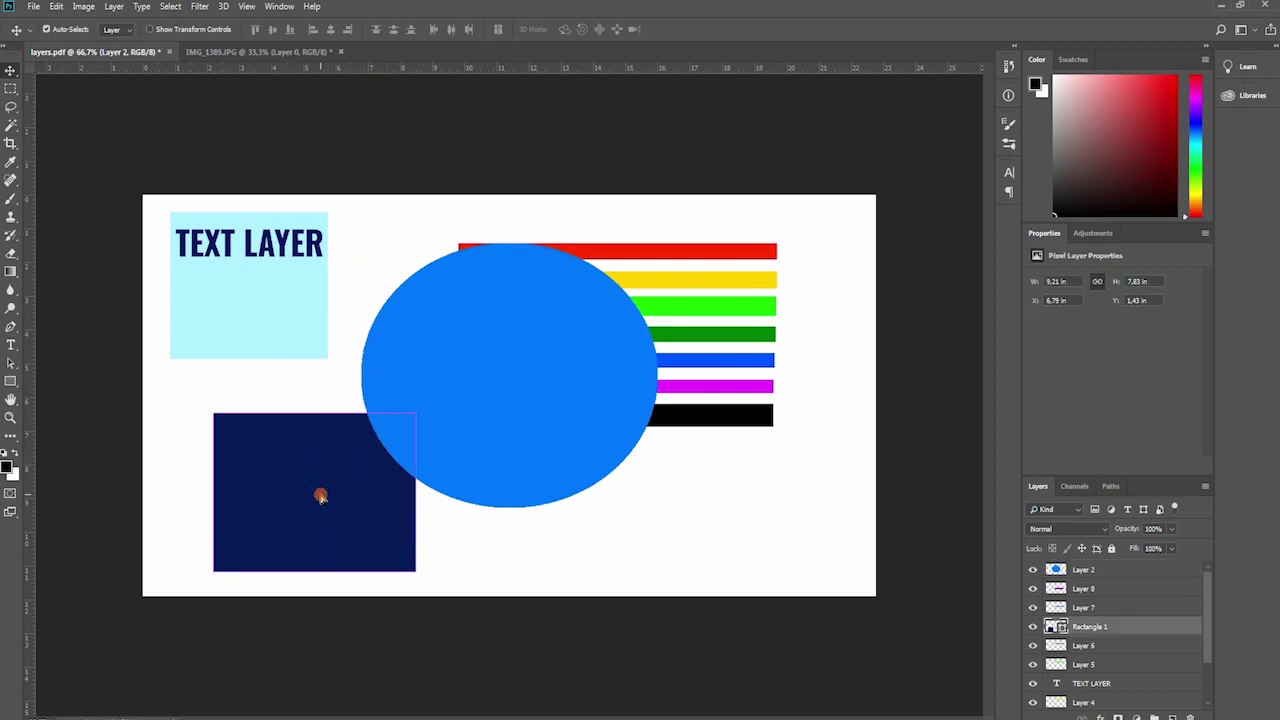
drag(474, 377, 437, 360)
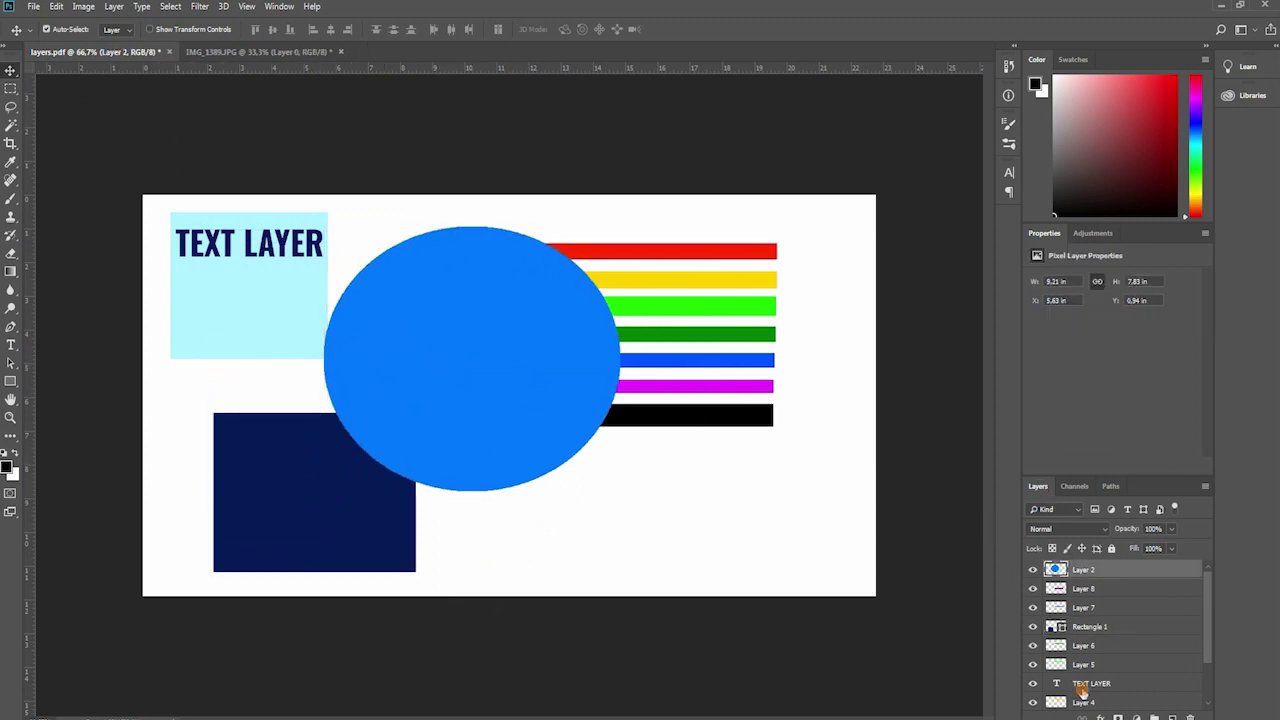
Scroll the Layers panel down and select the TEXT LAYER row
scroll(1114, 572, down, 1)
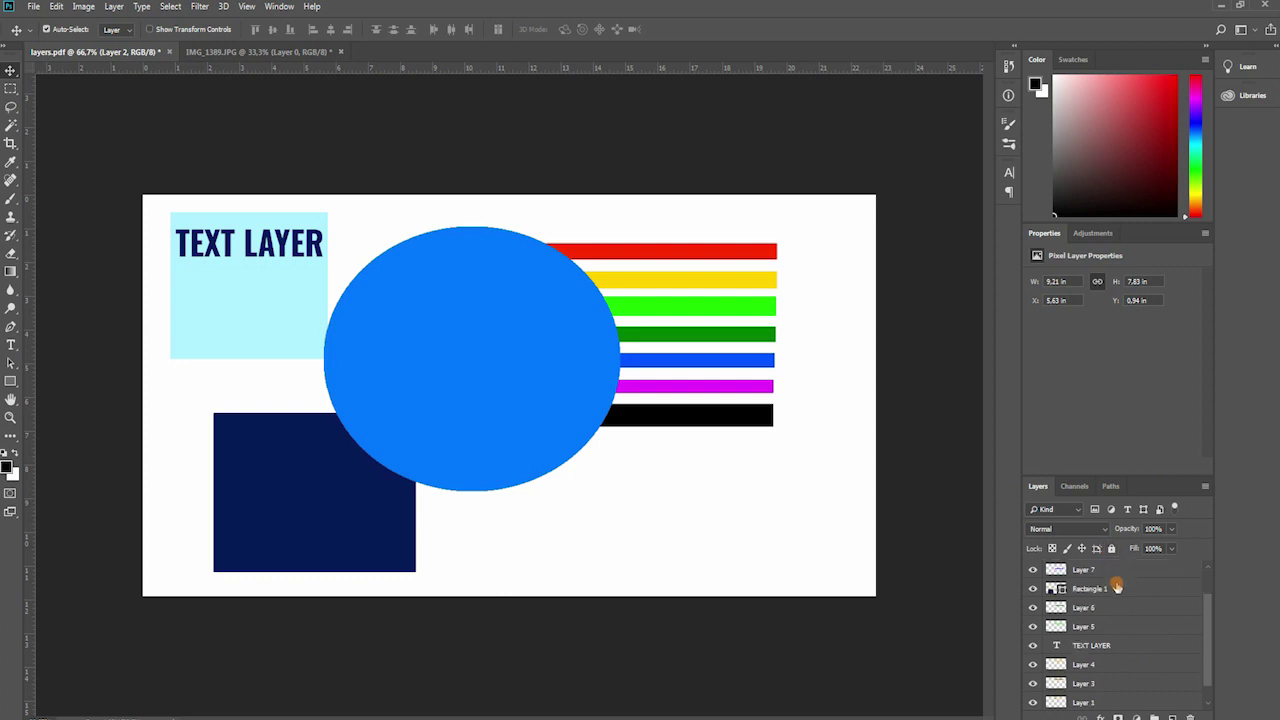
scroll(1117, 588, down, 1)
click(1114, 628)
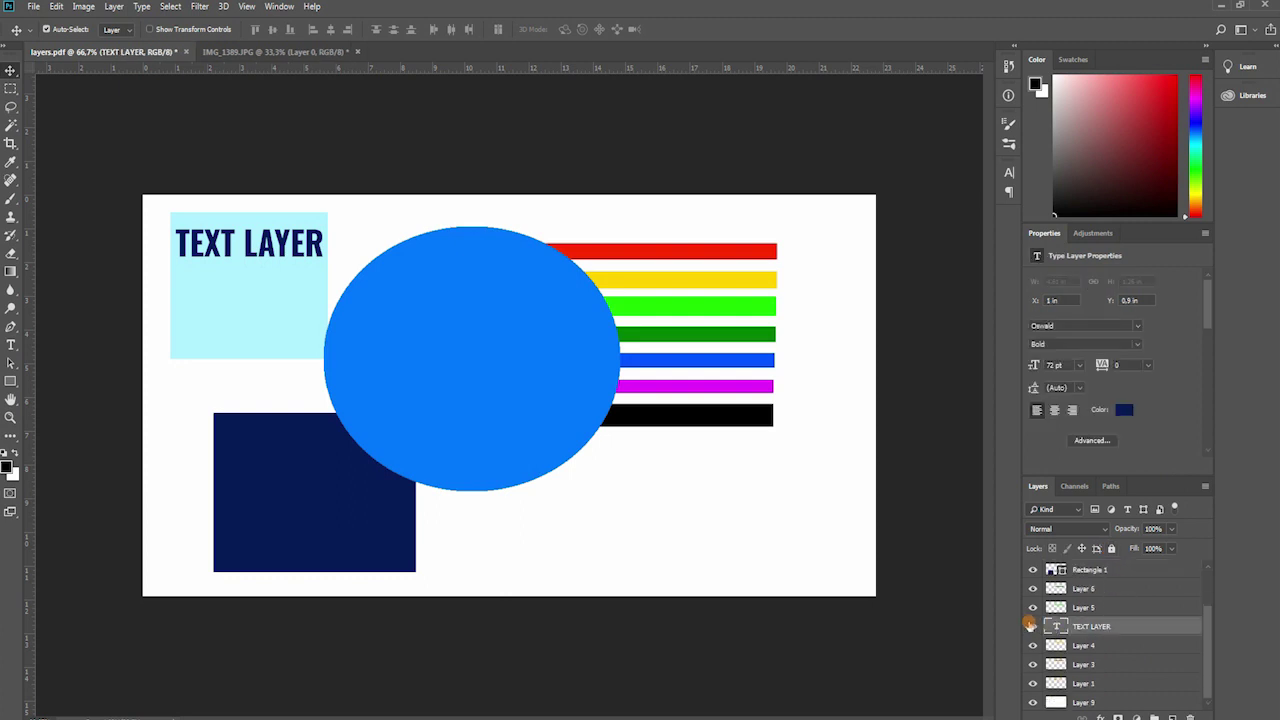
scroll(1050, 627, up, 3)
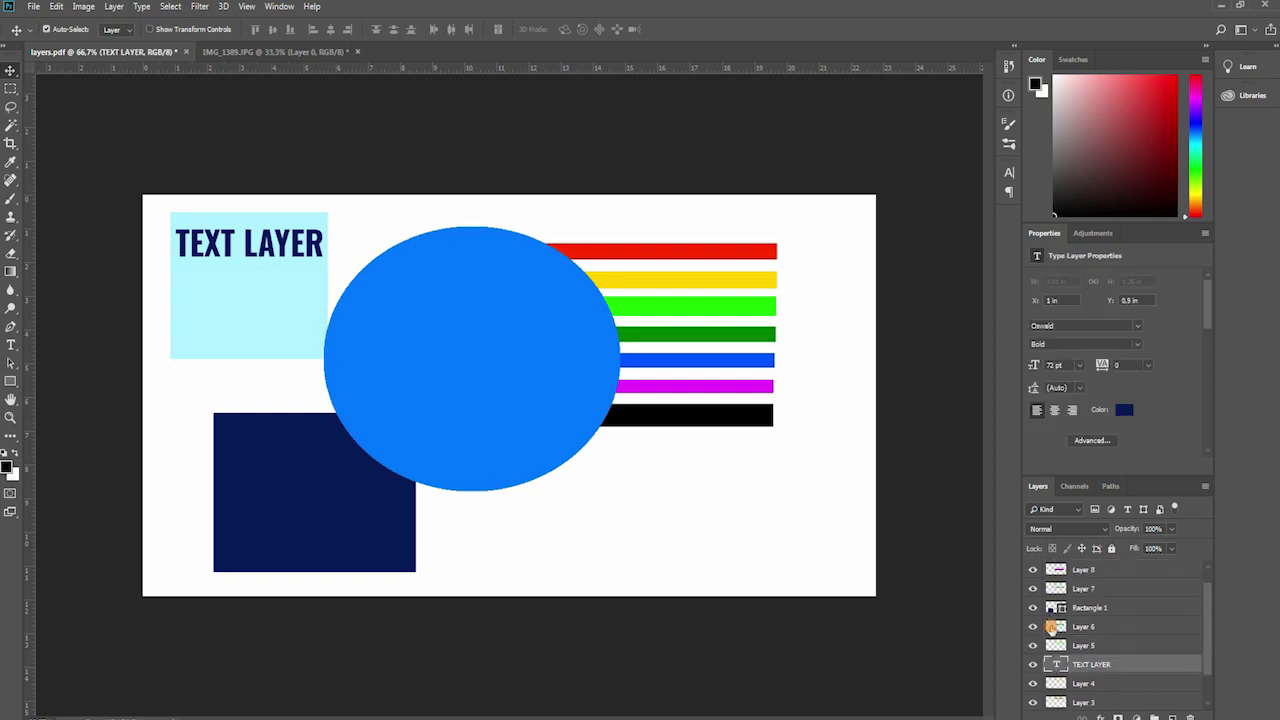
Drag Layer 2 beneath the stripes, then back up to the very top of the Layers panel
drag(1108, 572, 1139, 690)
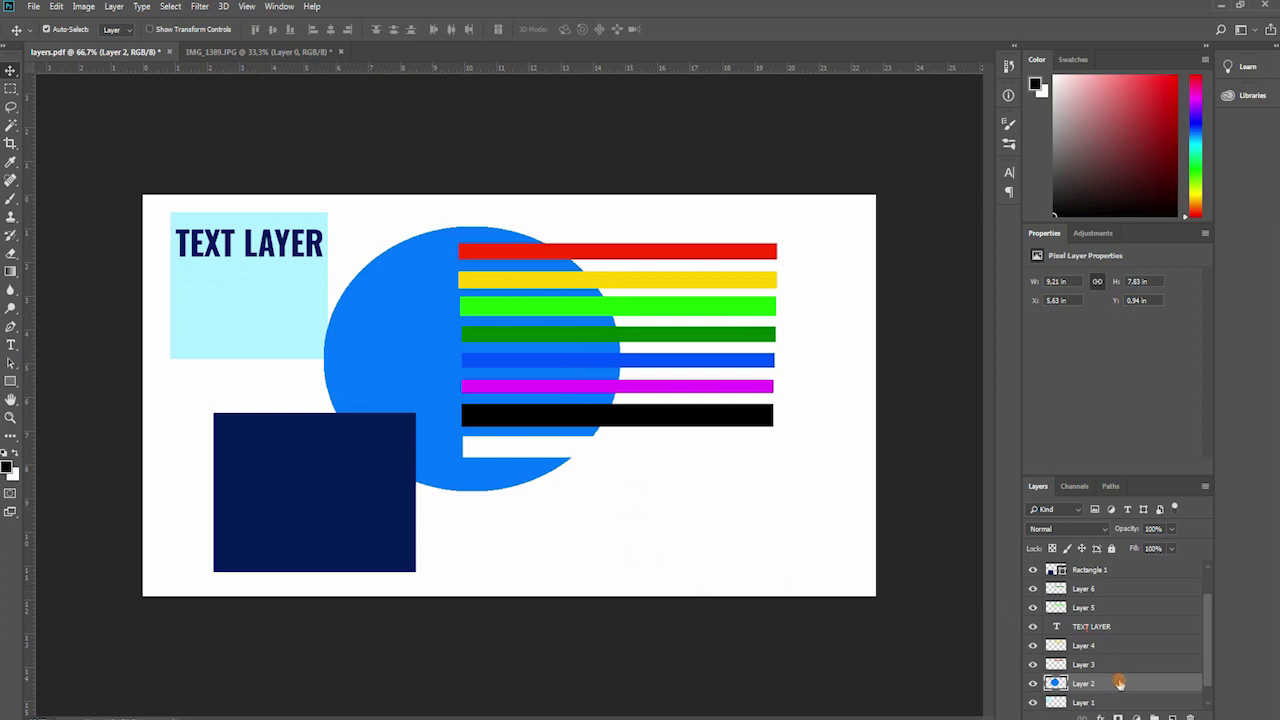
drag(1119, 683, 1096, 568)
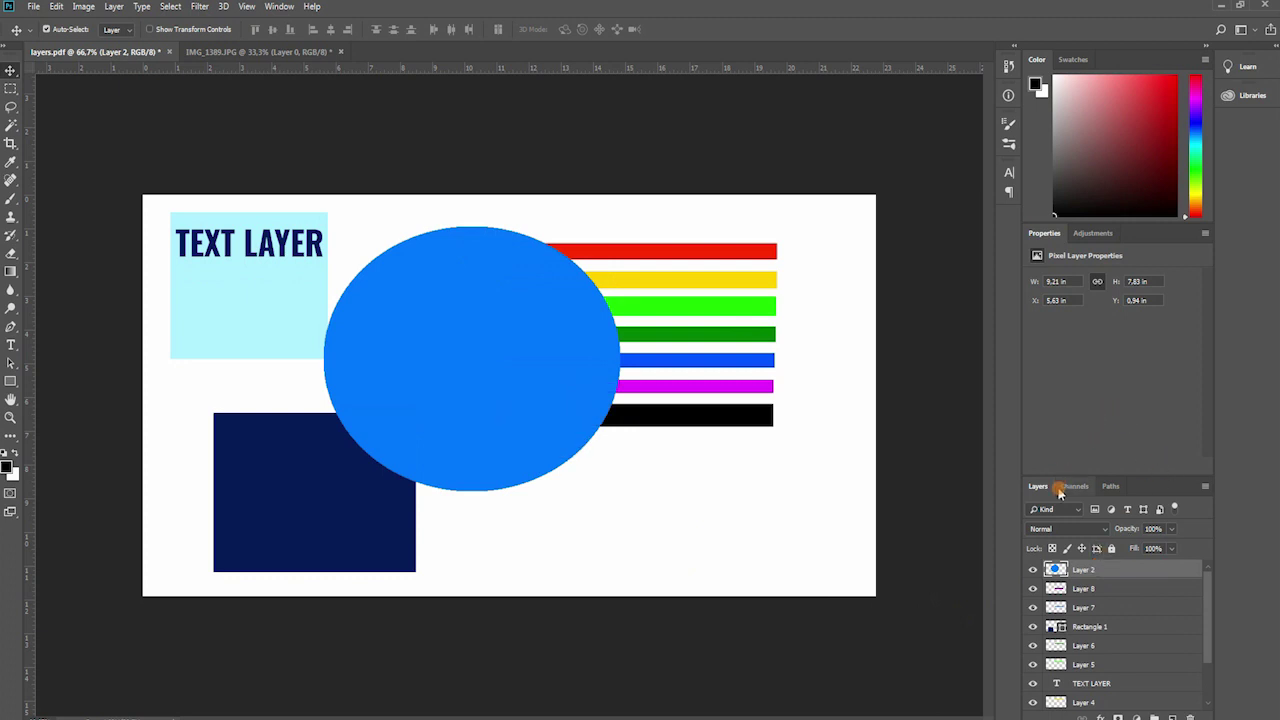
Fade the blue circle's opacity and restore it to full
click(1068, 528)
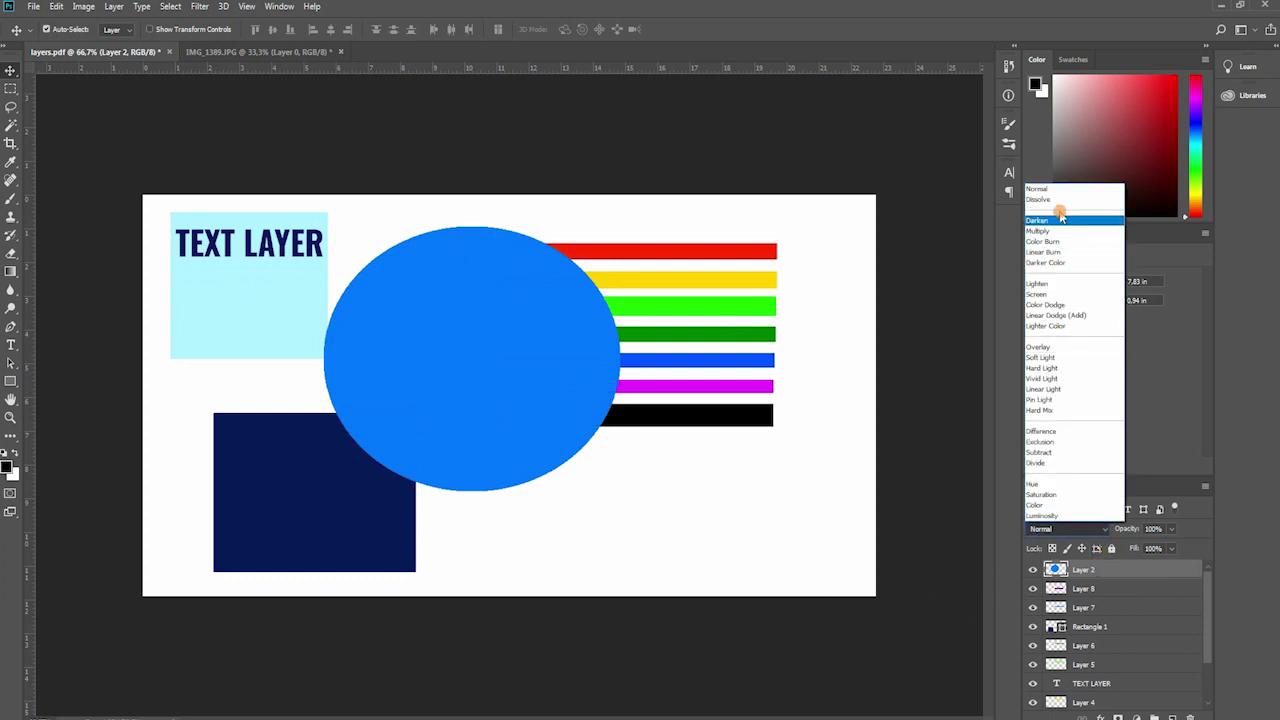
click(1176, 531)
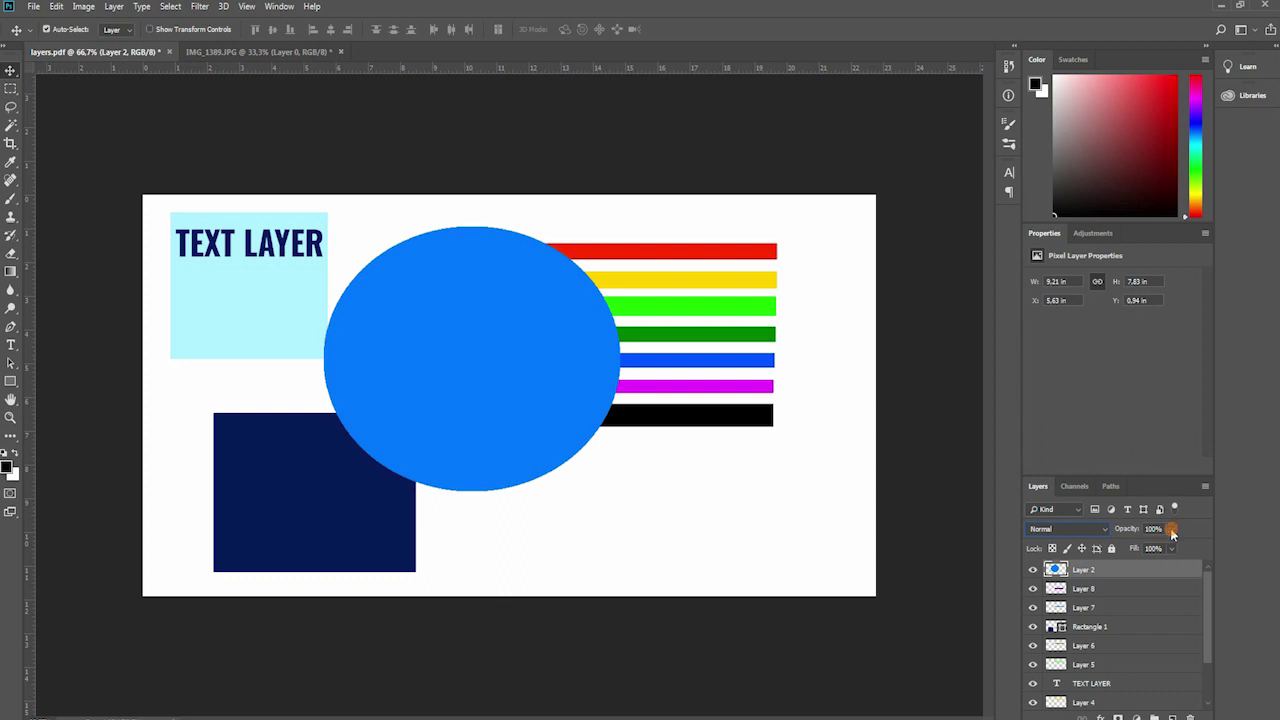
click(1172, 530)
drag(1128, 548, 1172, 545)
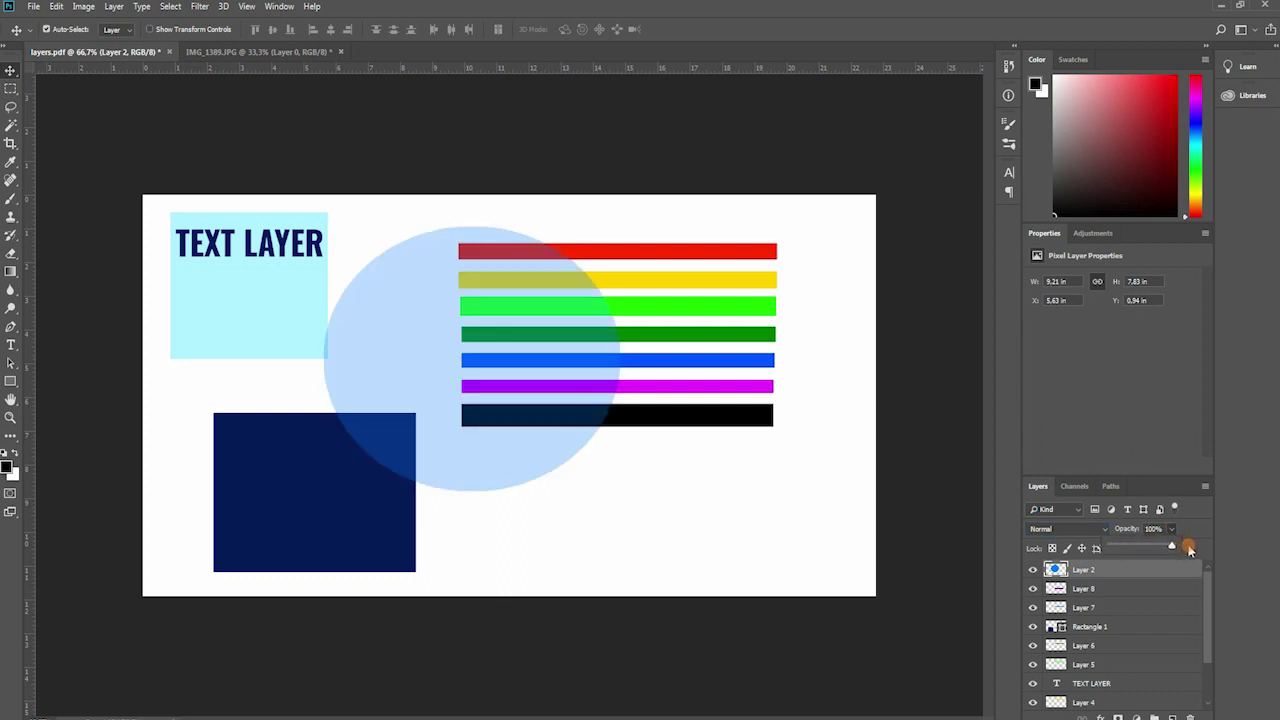
Switch the circle to Dissolve blending and cycle through the other blend modes
click(1050, 533)
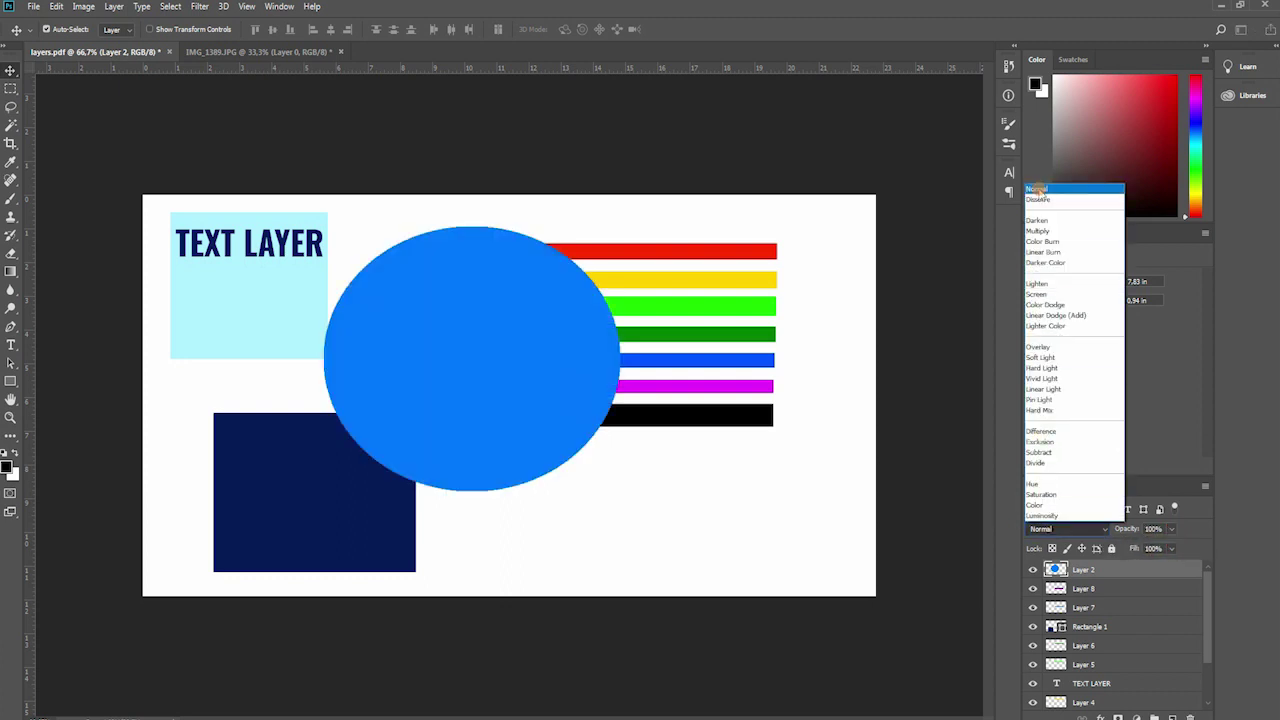
click(1040, 200)
scroll(1062, 530, down, 1)
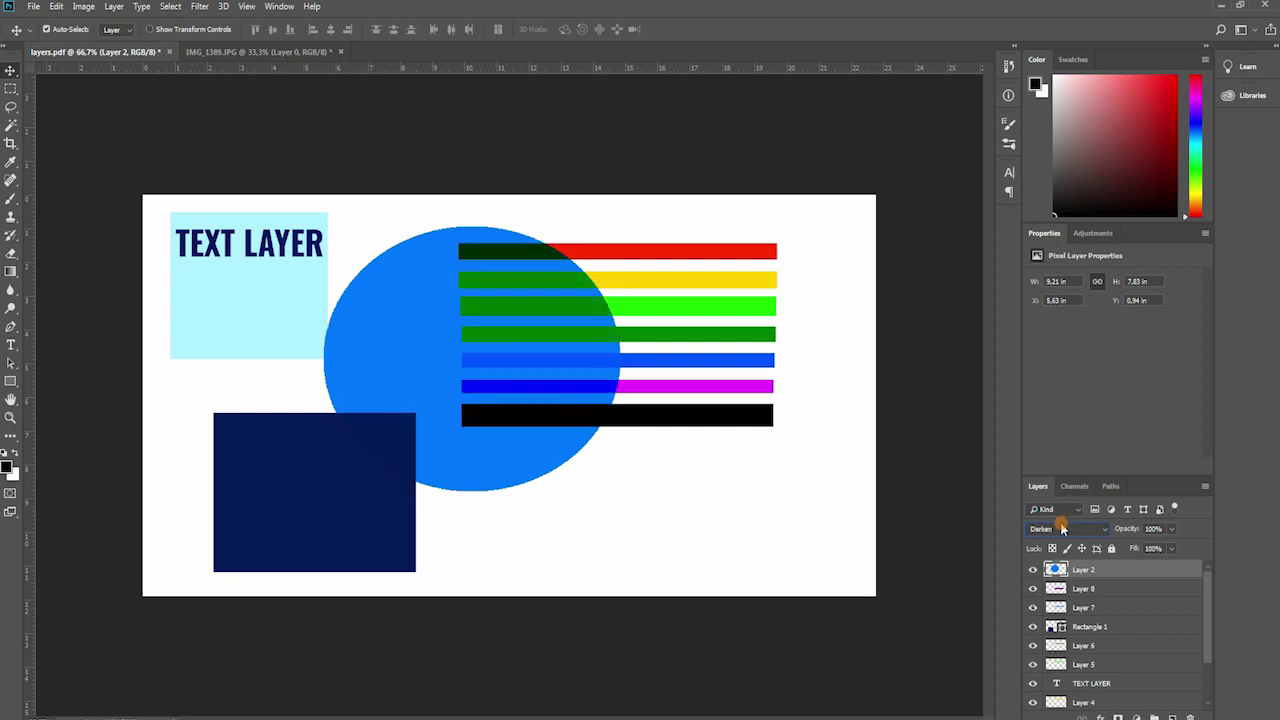
scroll(1062, 530, down, 3)
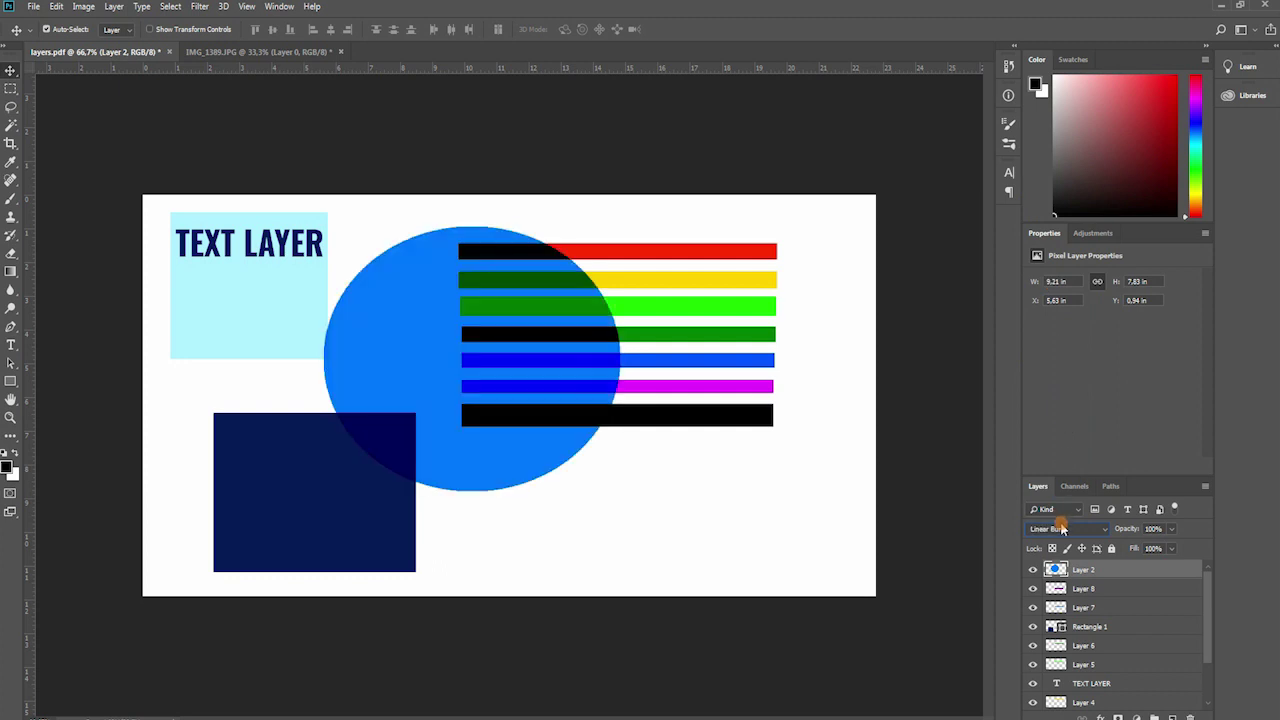
scroll(1062, 530, down, 2)
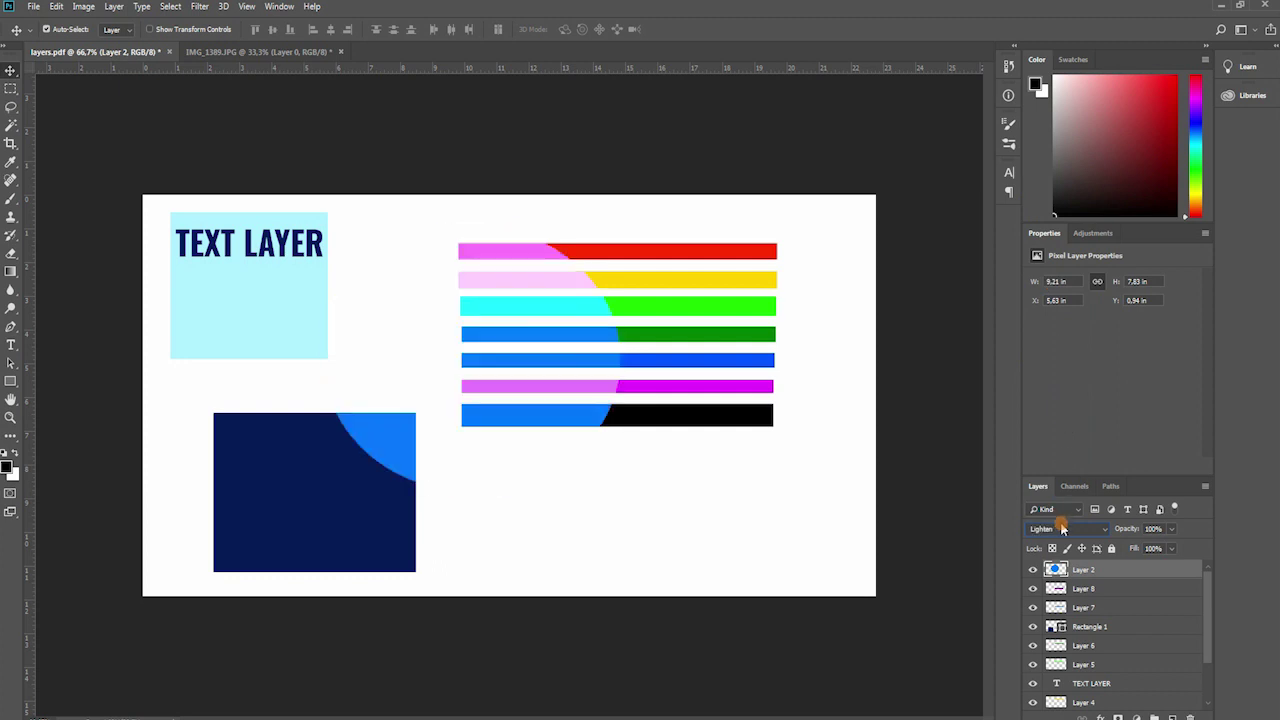
scroll(1062, 530, down, 4)
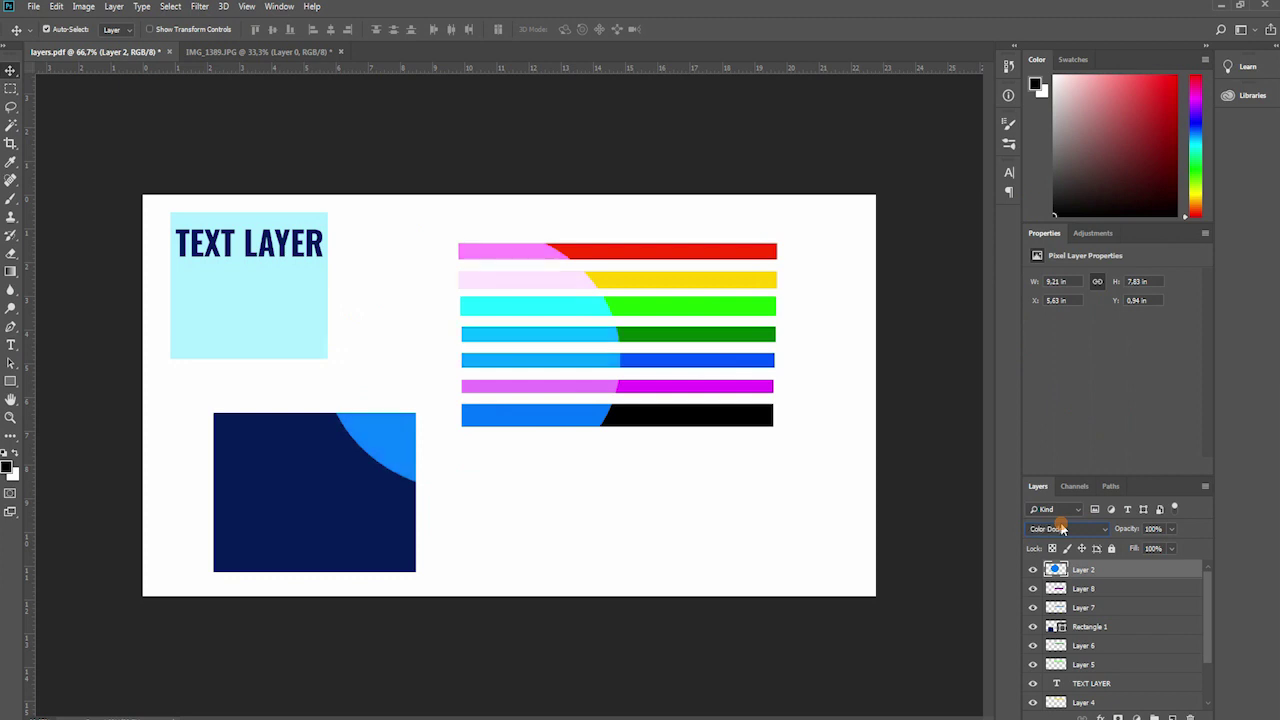
scroll(1062, 530, down, 1)
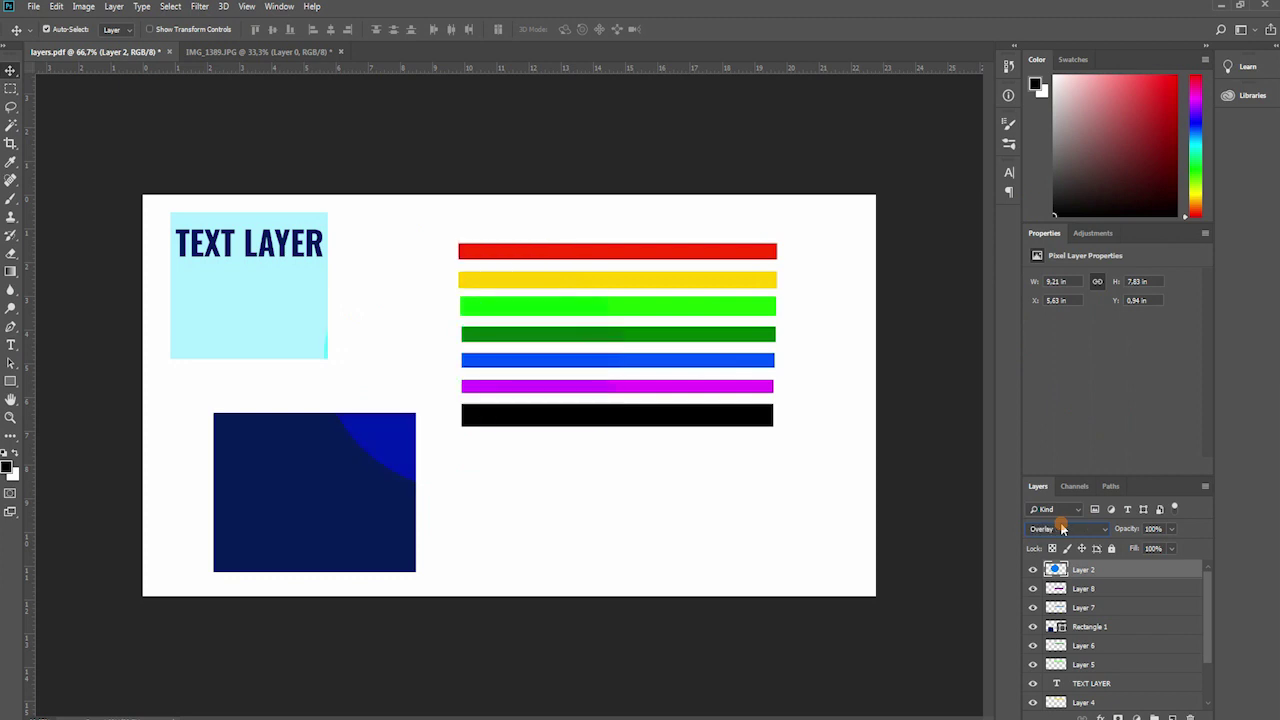
scroll(1062, 530, down, 2)
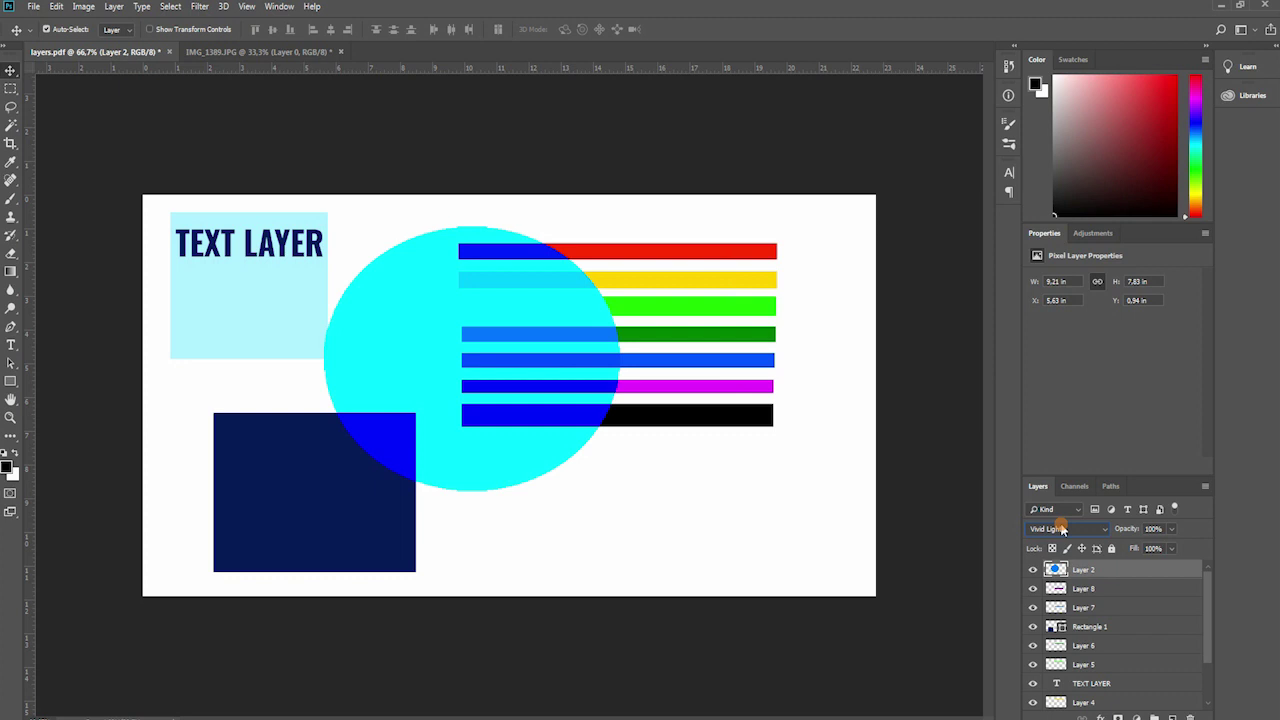
scroll(1062, 530, down, 6)
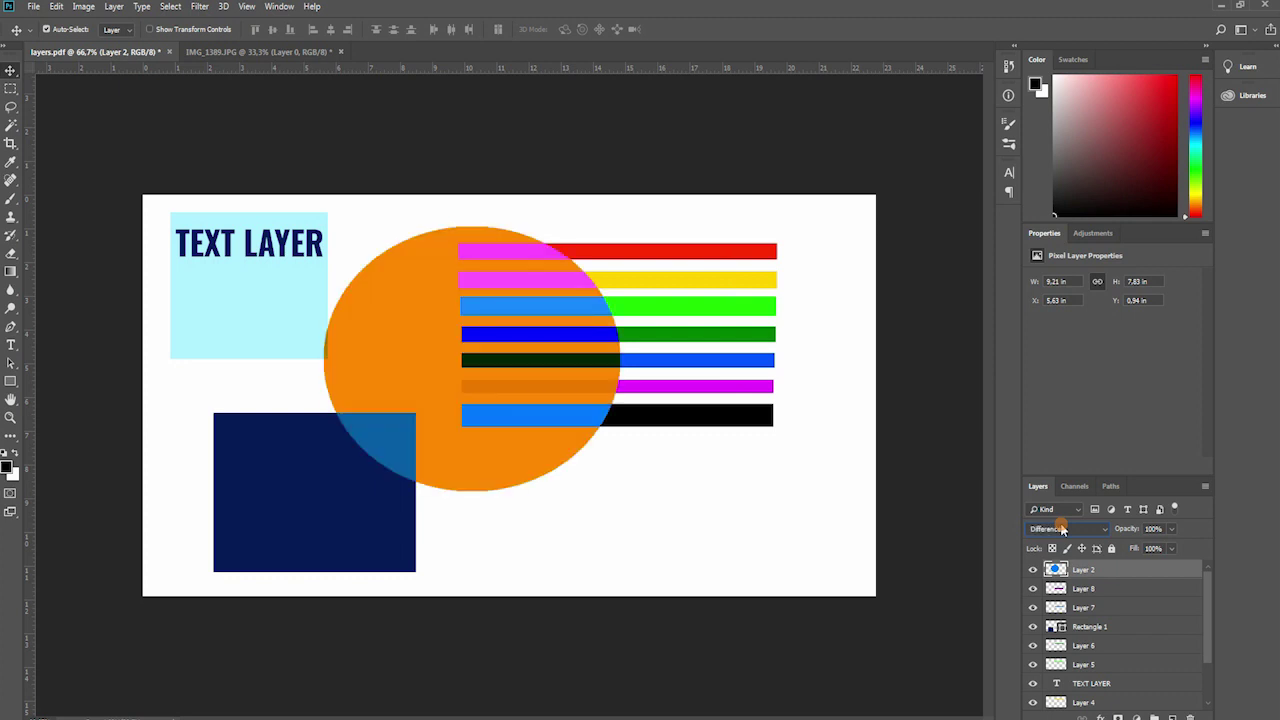
Set the circle back to Normal and move it down to X 7.78 in, Y 5.47 in
click(1062, 530)
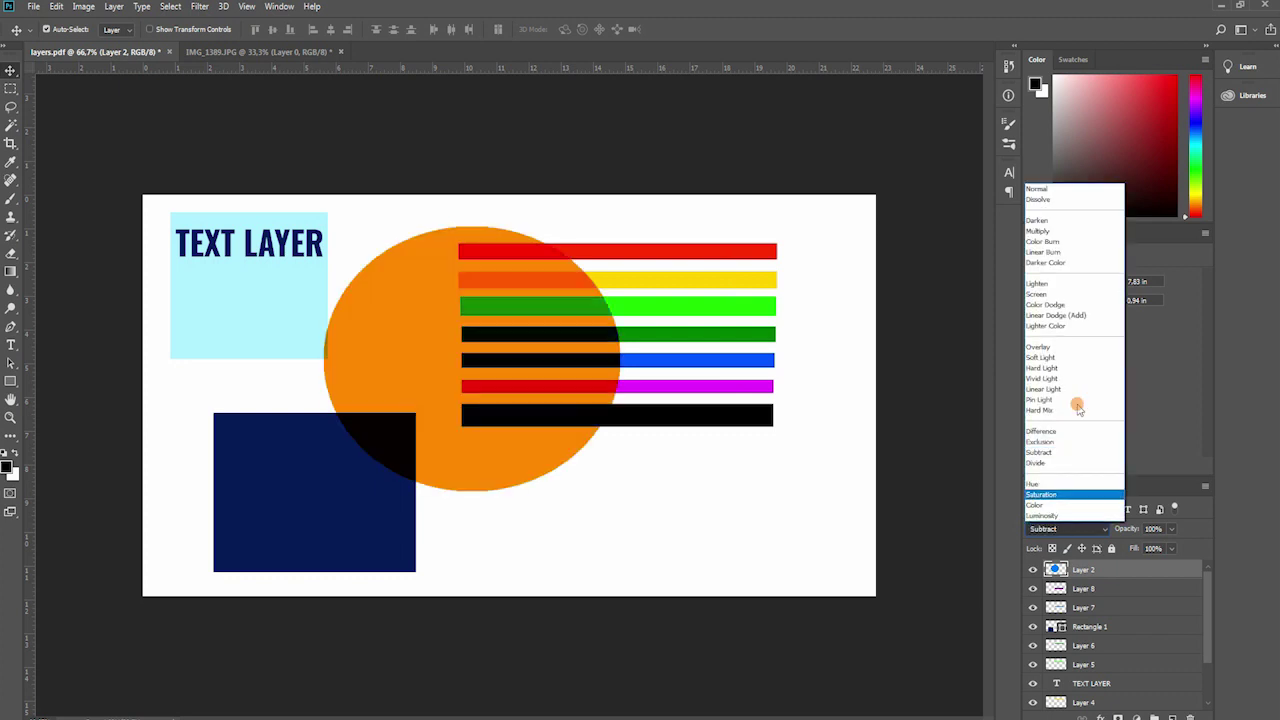
click(1043, 190)
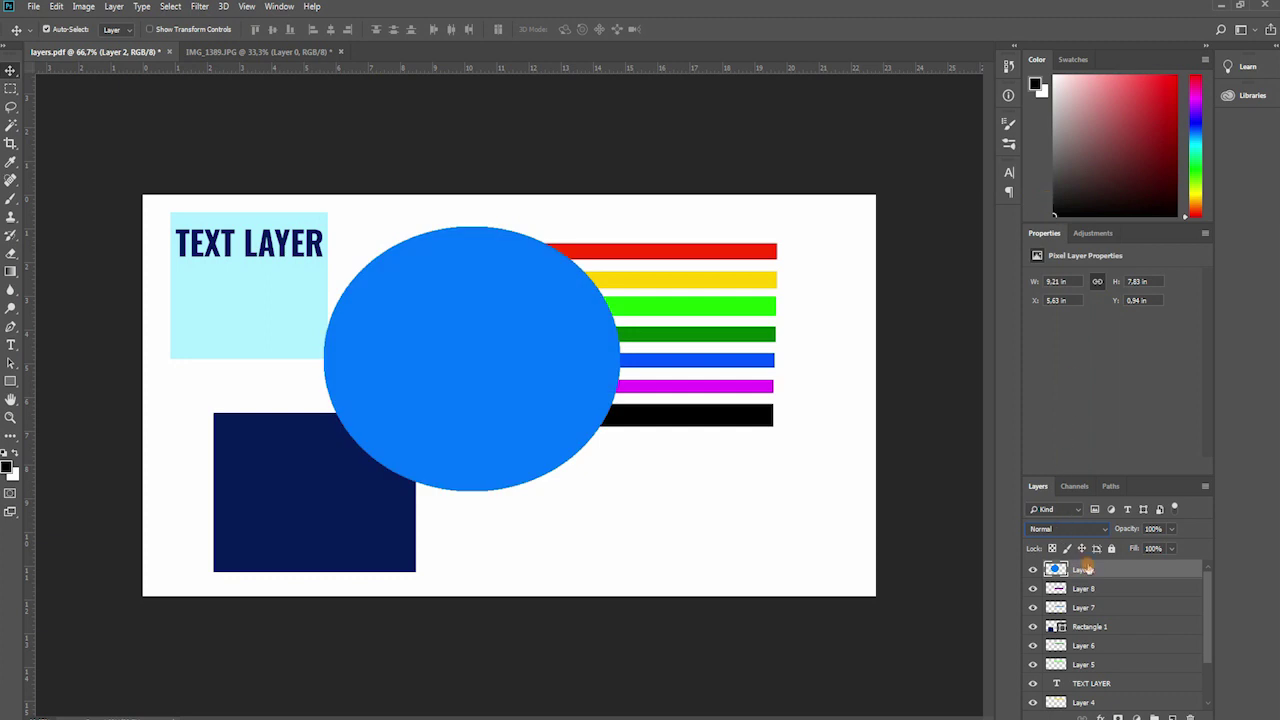
drag(443, 366, 509, 526)
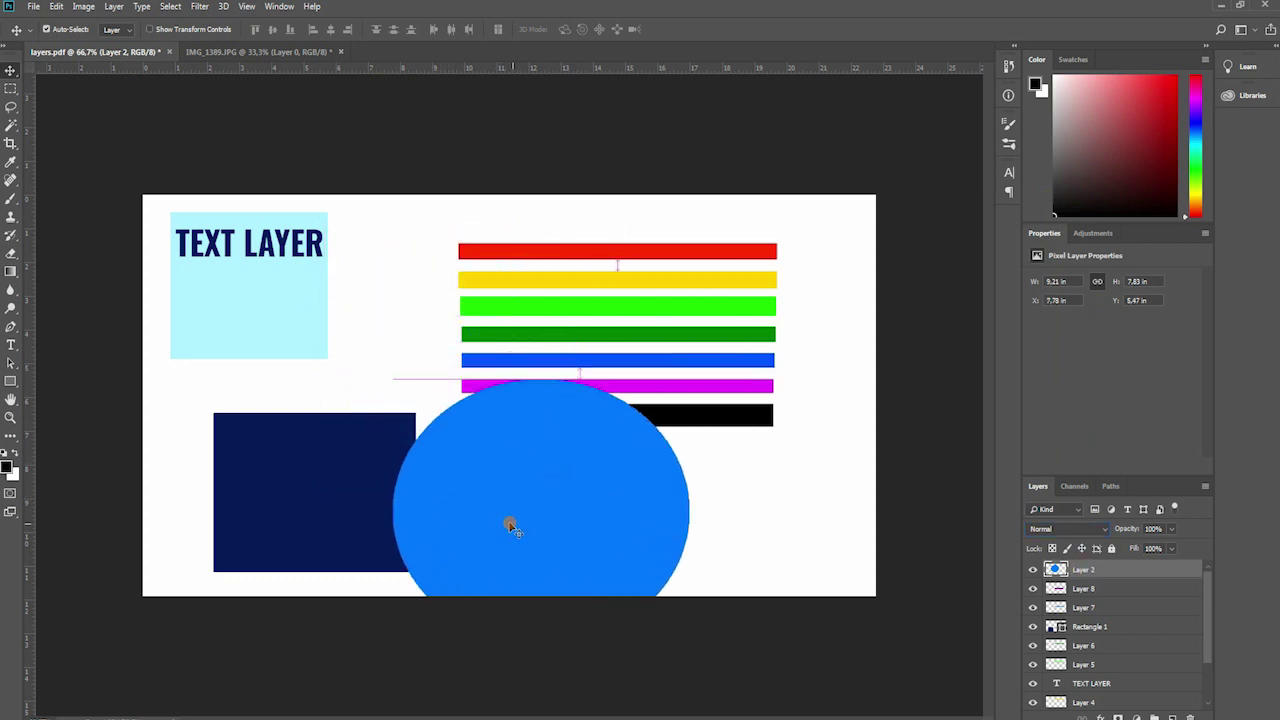
Move the navy square up beside the stripes, raise Rectangle 1 to the top, and preview blend modes
drag(307, 468, 468, 286)
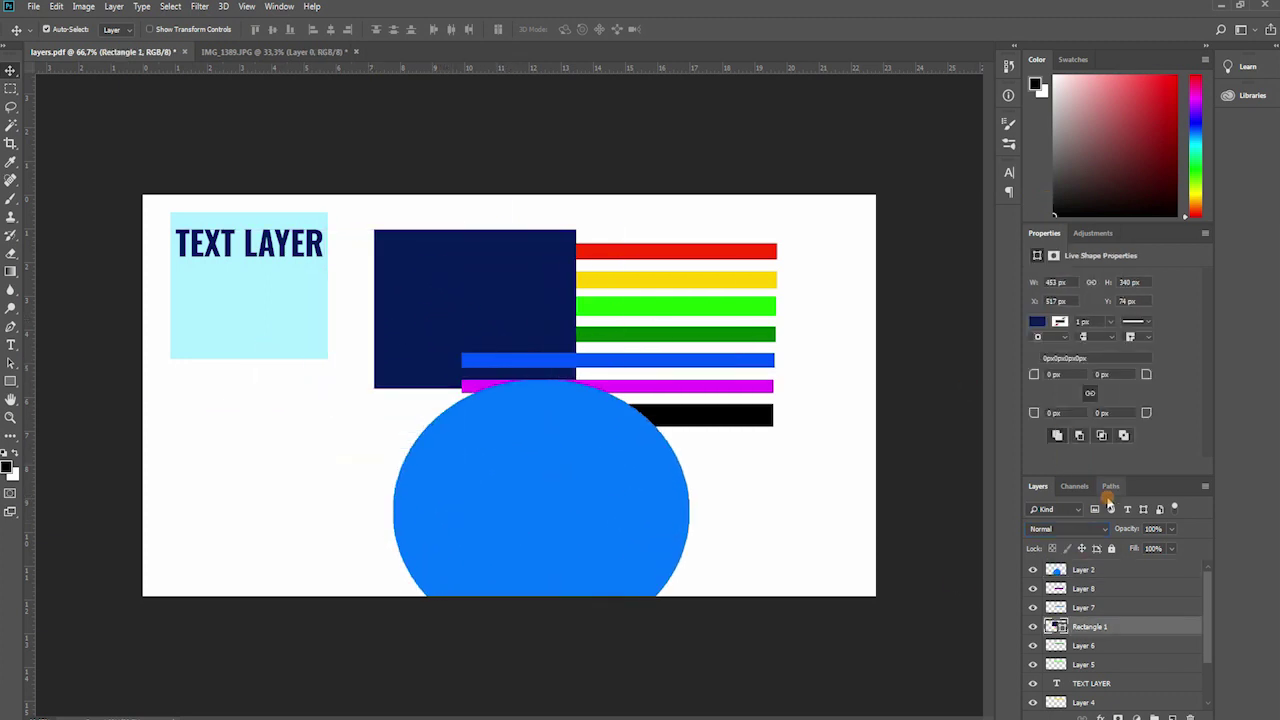
drag(1130, 627, 1120, 565)
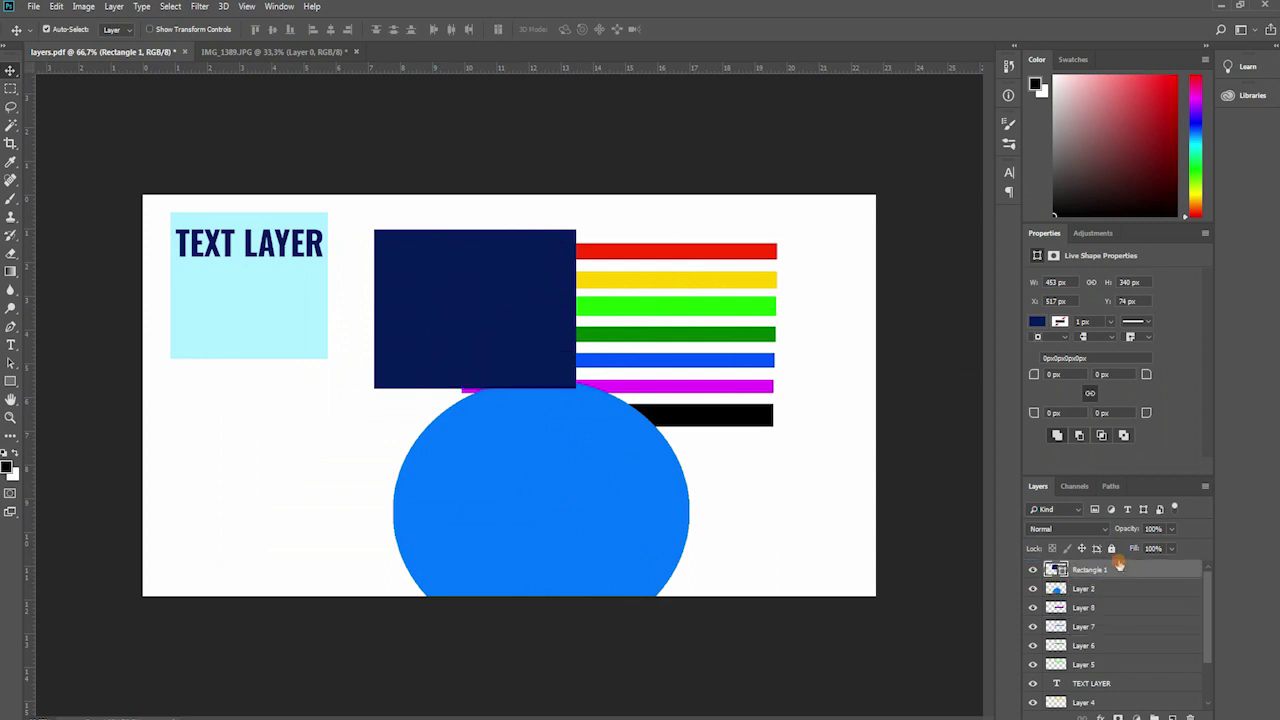
click(1064, 529)
click(1068, 530)
scroll(1068, 530, down, 4)
scroll(1068, 530, down, 5)
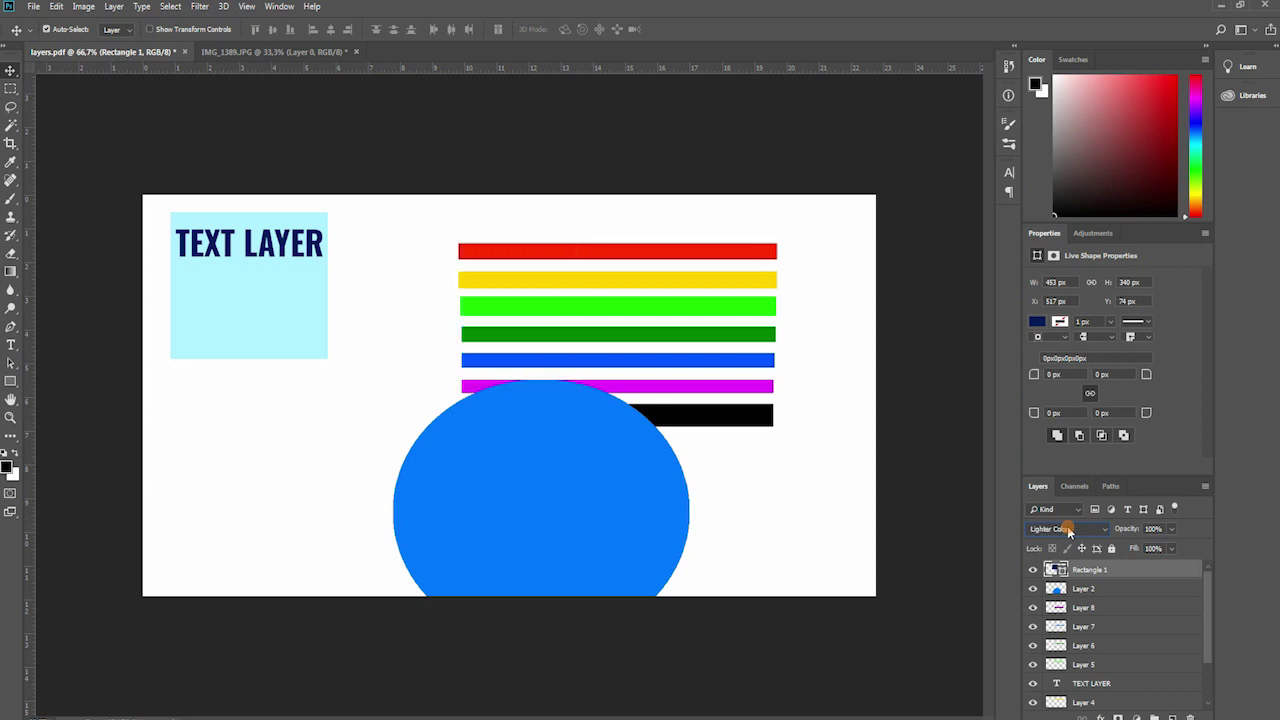
scroll(1068, 530, down, 7)
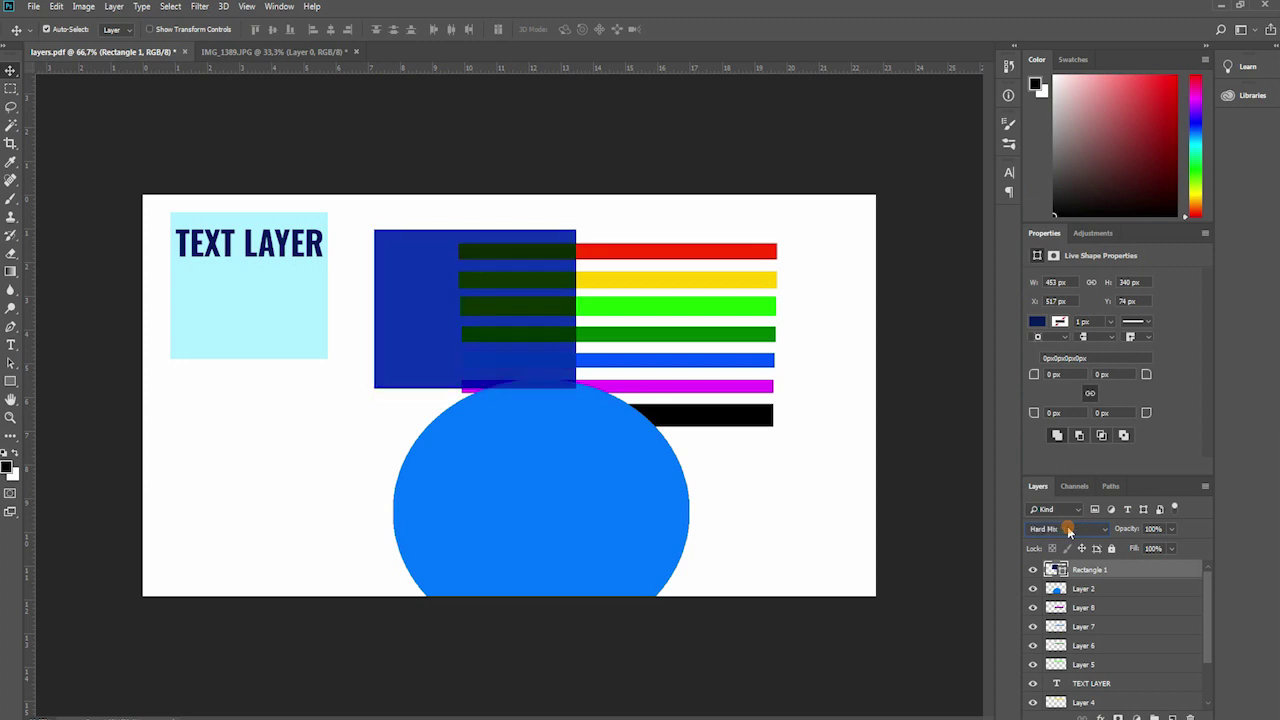
scroll(1068, 531, down, 3)
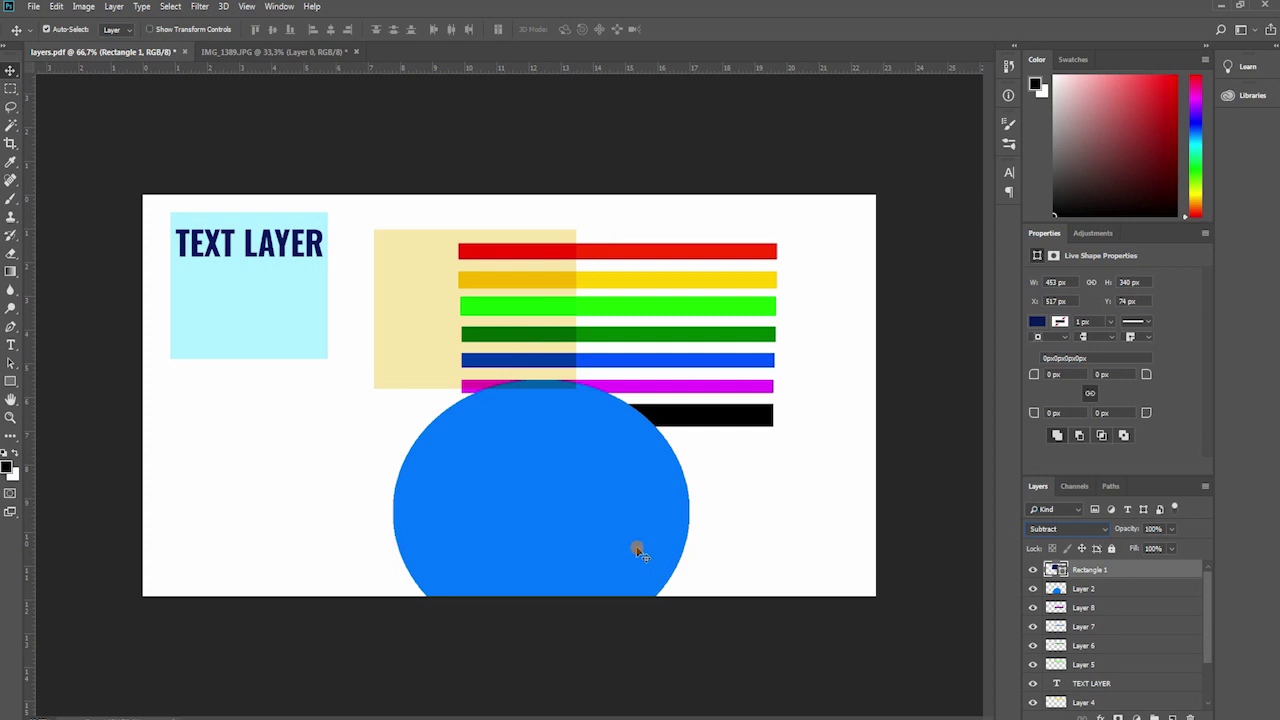
Move the circle to the lower left, set Rectangle 1 to Luminosity blending, then hide it
drag(634, 549, 398, 504)
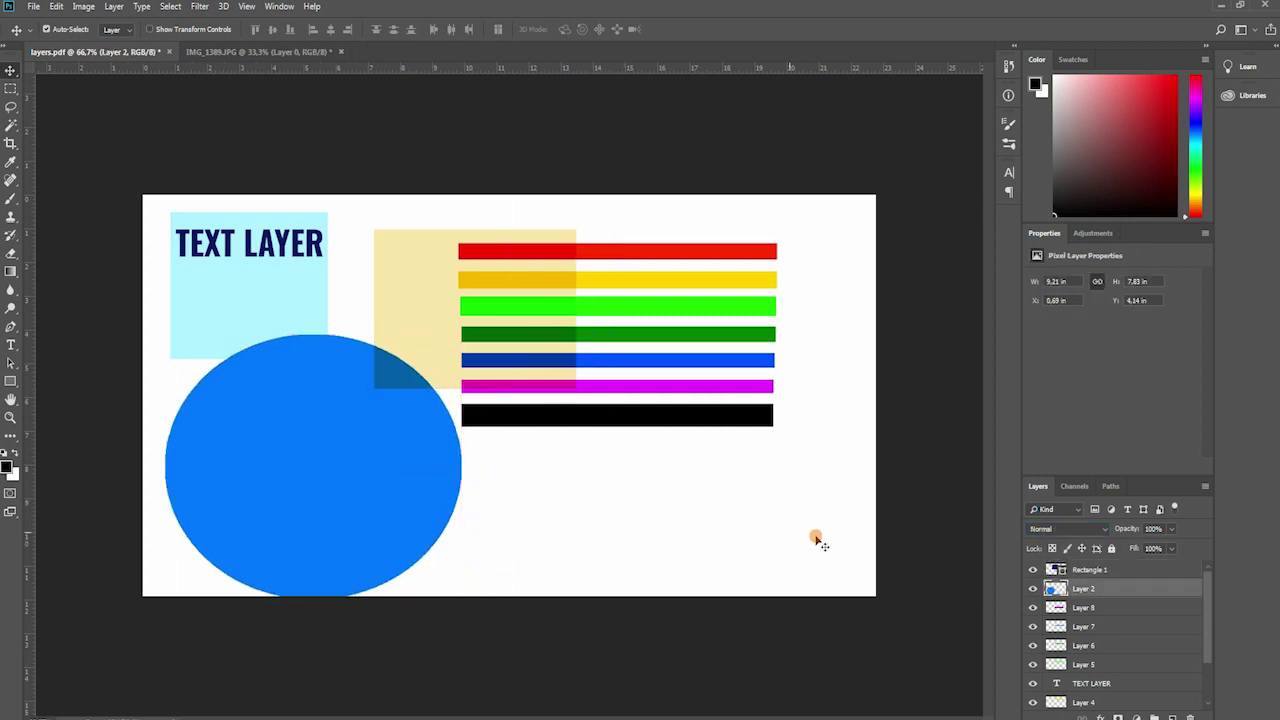
click(1136, 578)
click(1136, 571)
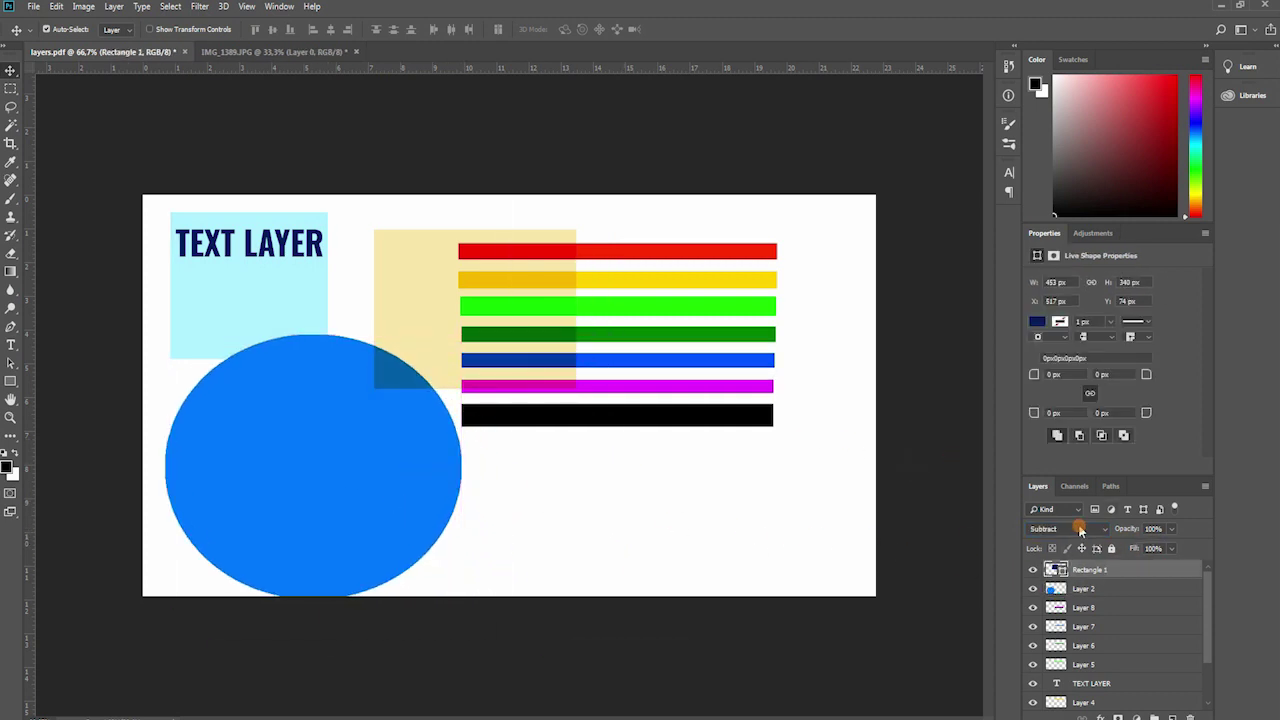
click(1078, 529)
click(1078, 529)
scroll(1080, 530, down, 2)
scroll(1080, 530, down, 3)
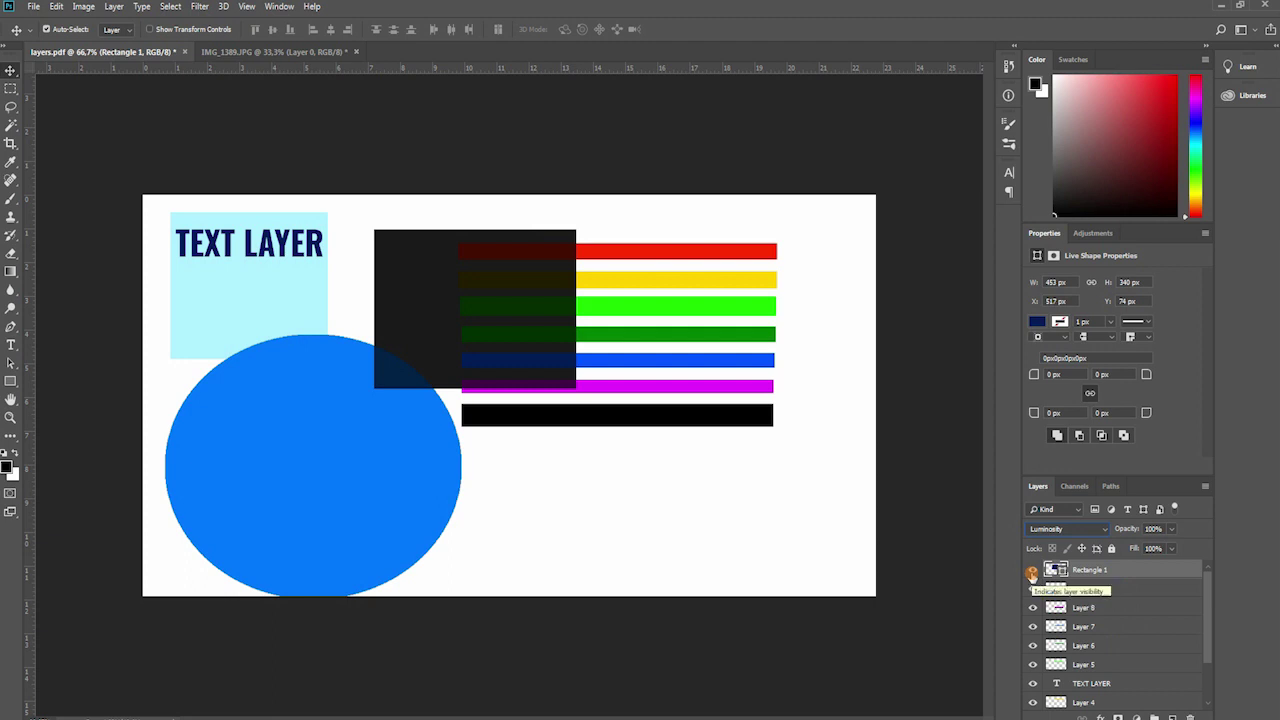
click(1032, 574)
Show Rectangle 1 again, try Dissolve, and return it to Normal blending
click(1032, 574)
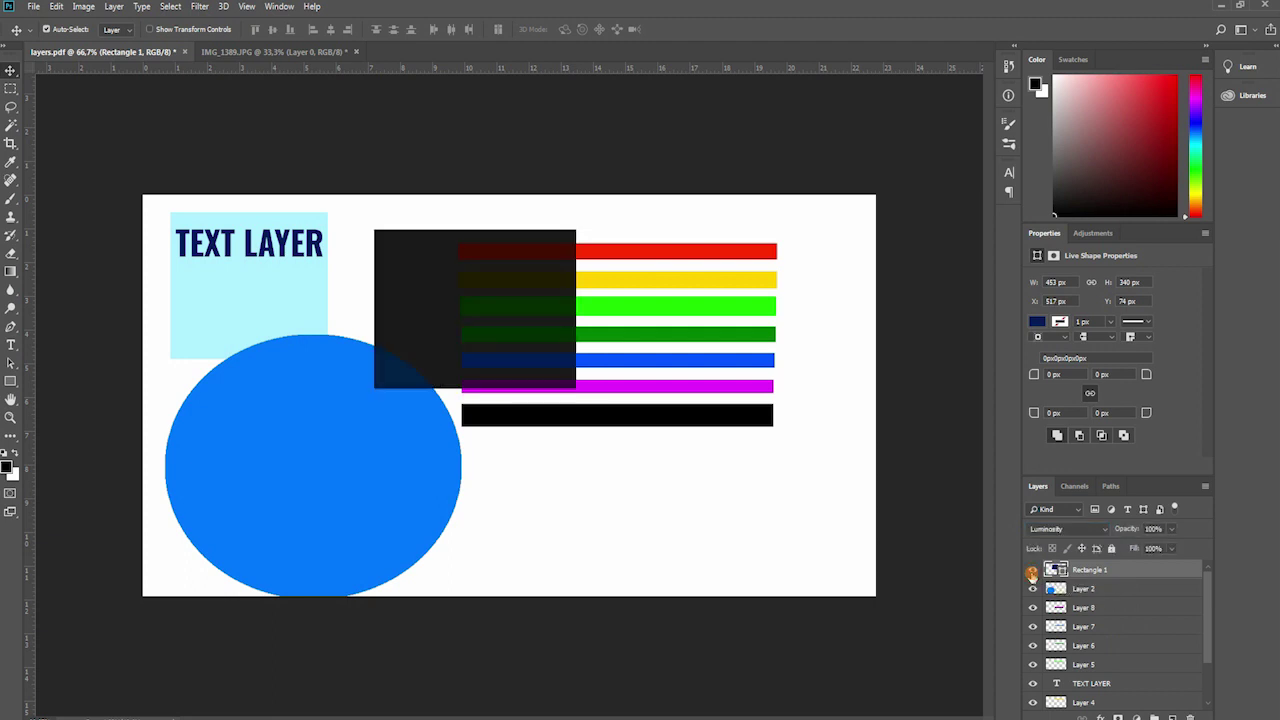
click(1080, 529)
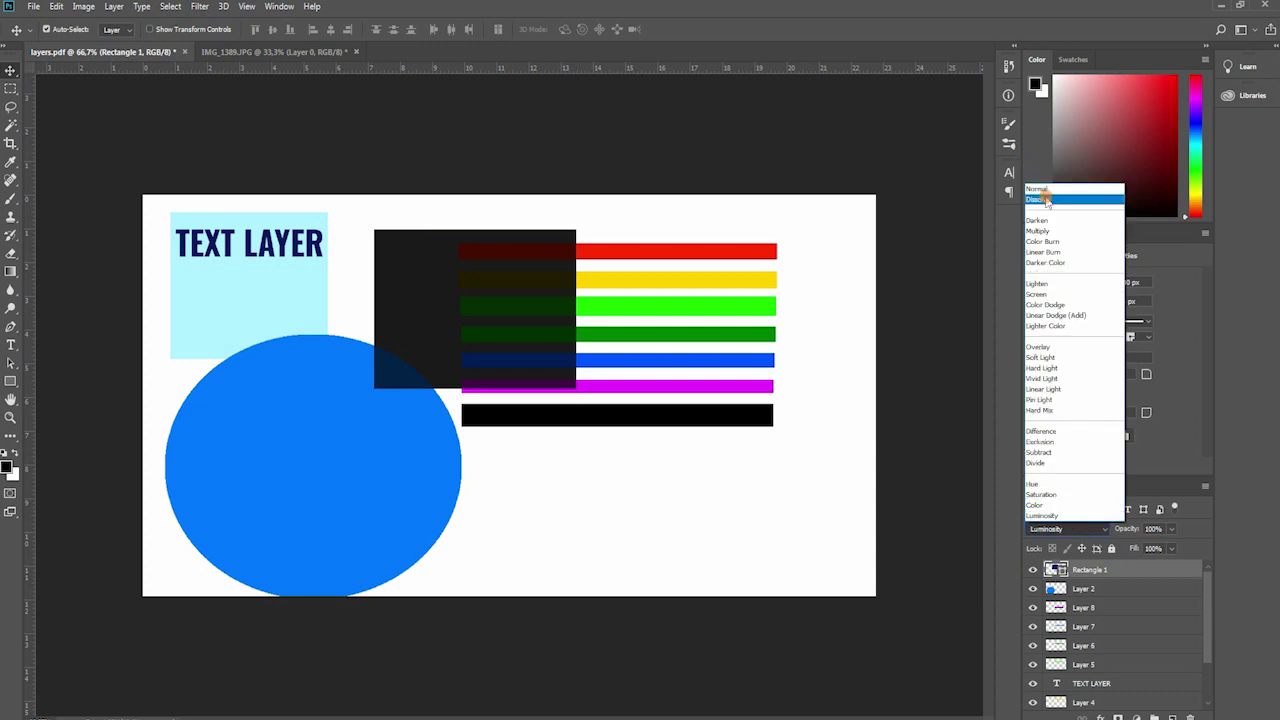
click(1046, 197)
click(1098, 529)
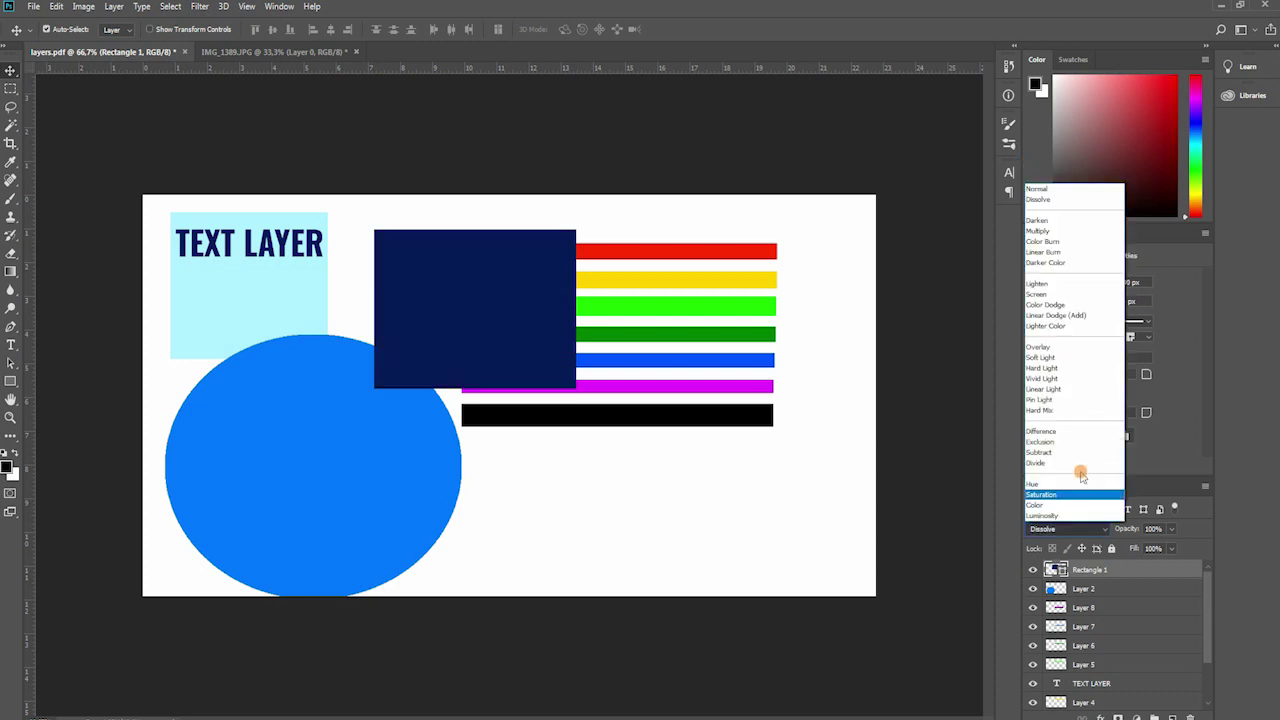
click(1042, 189)
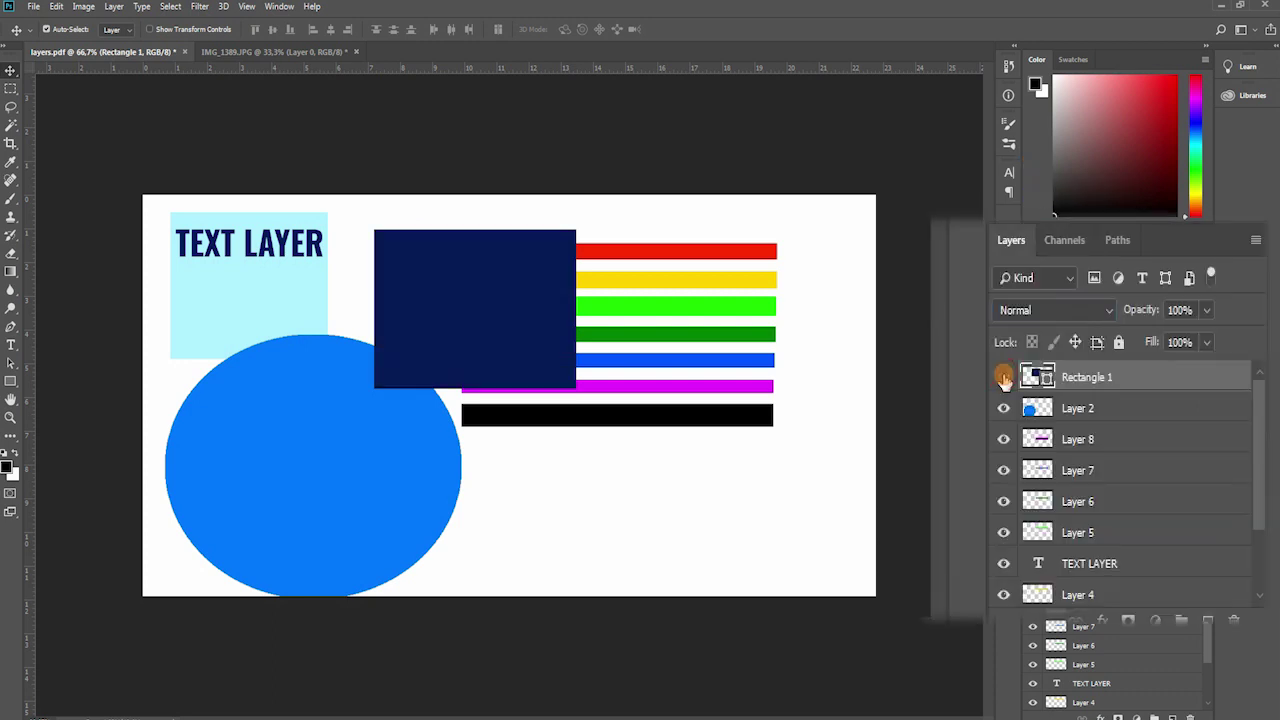
Toggle the navy rectangle and the blue, dark-green and magenta/black stripes off and on, leaving all visible
click(1033, 569)
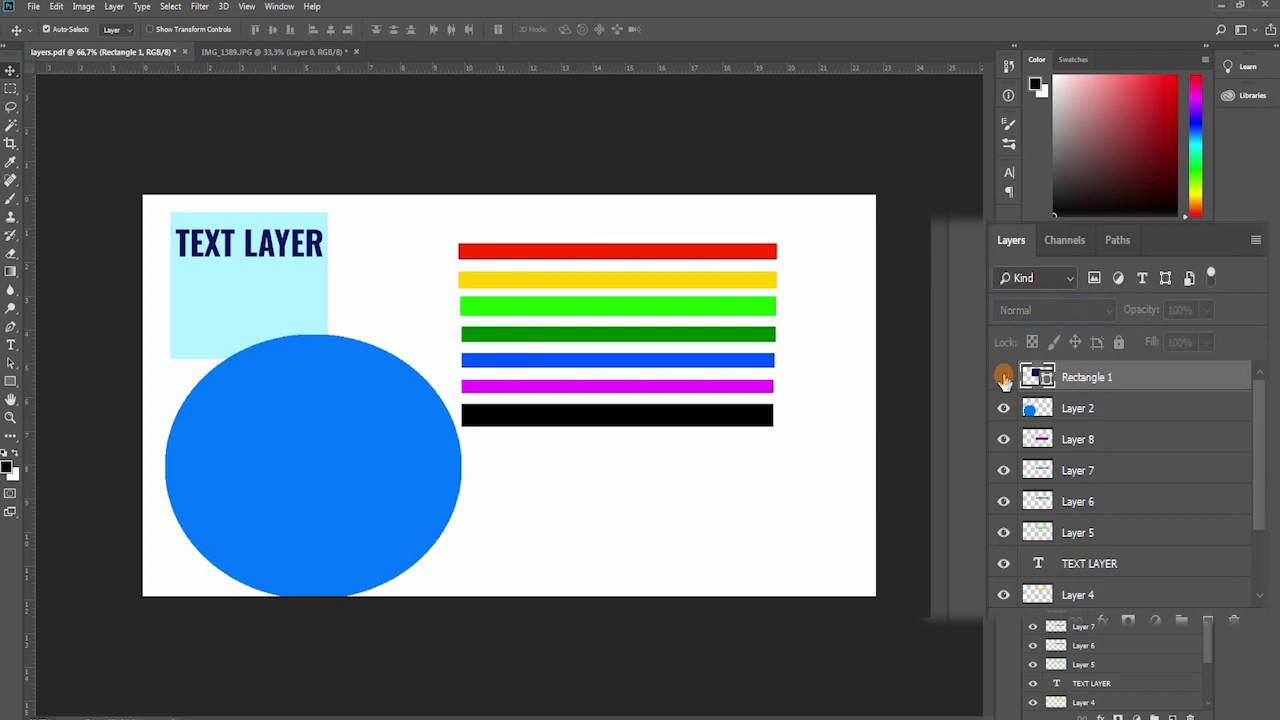
click(1003, 472)
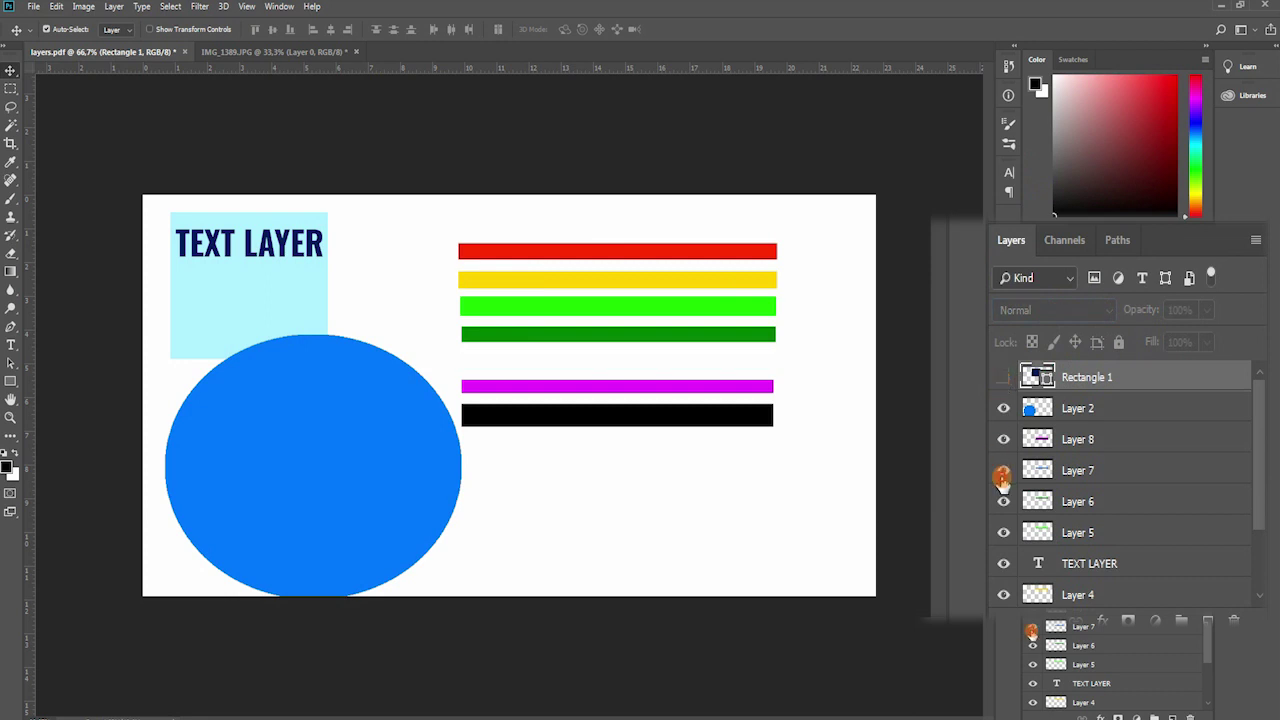
click(1003, 478)
click(1002, 504)
click(1002, 504)
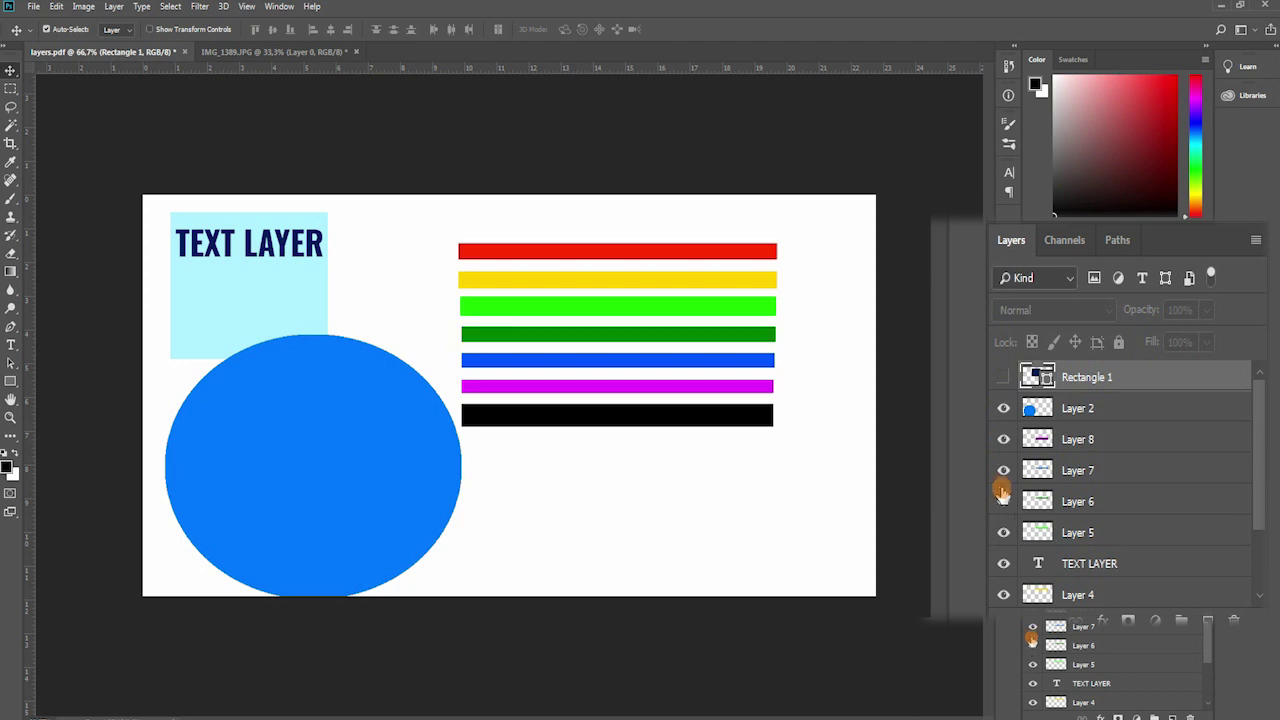
click(1003, 438)
click(1003, 438)
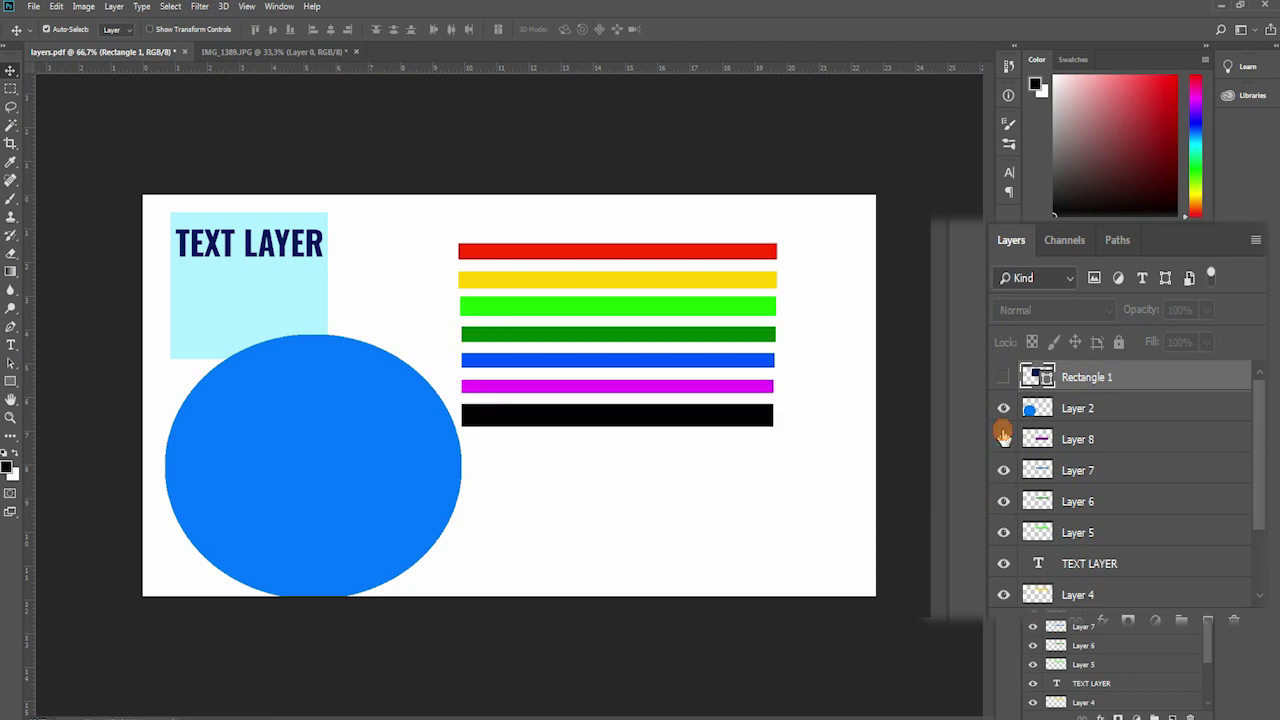
click(1003, 377)
click(1003, 377)
click(1003, 377)
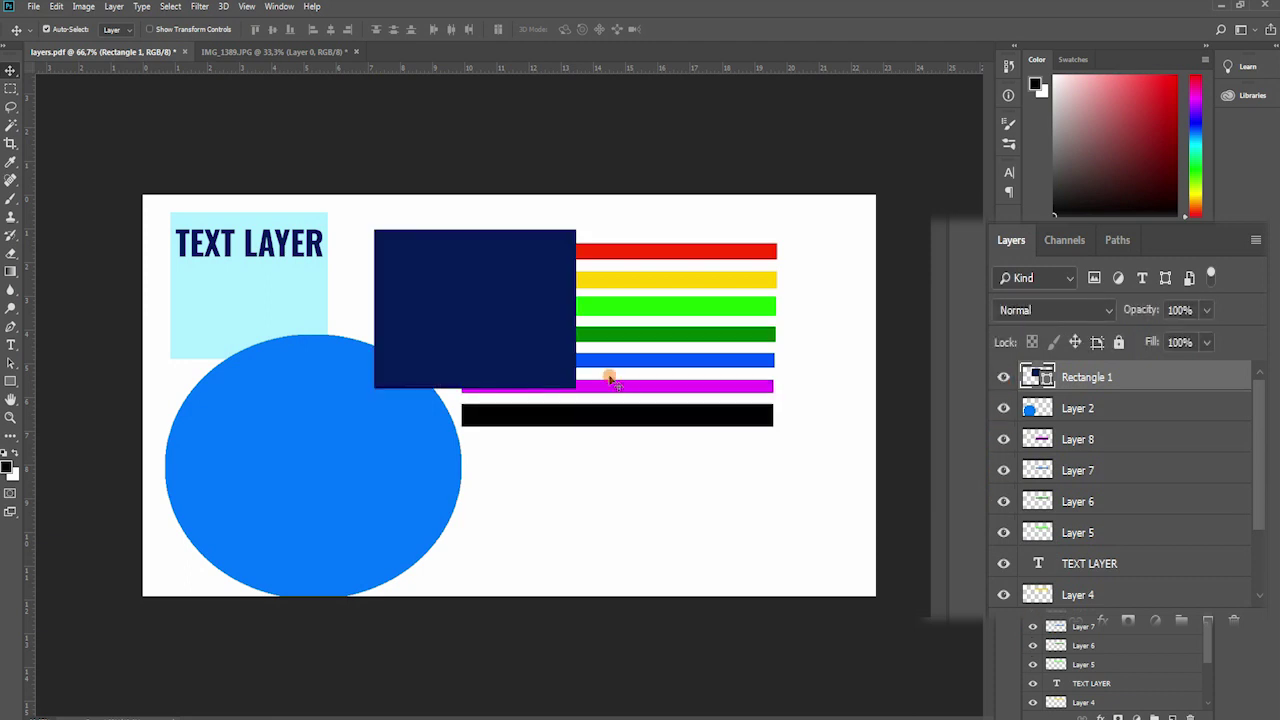
Move the navy rectangle right so it overlaps the stripes' right ends
drag(526, 272, 797, 293)
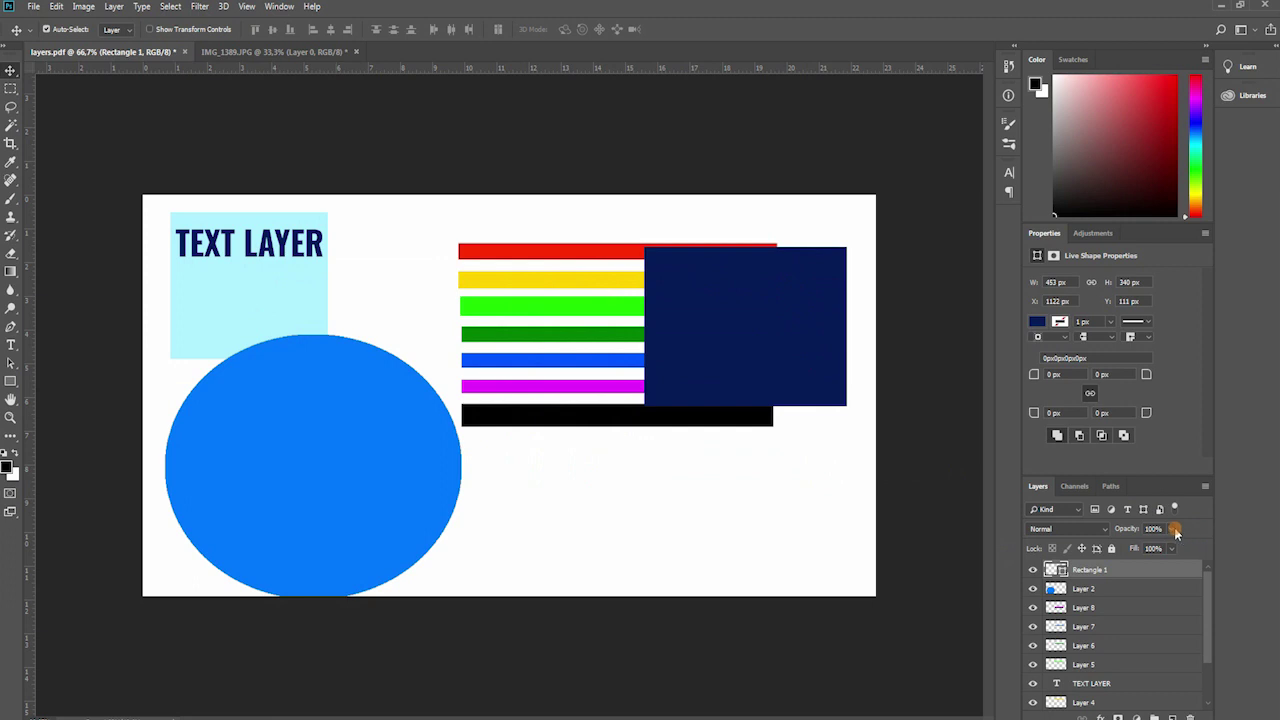
scroll(1133, 608, down, 1)
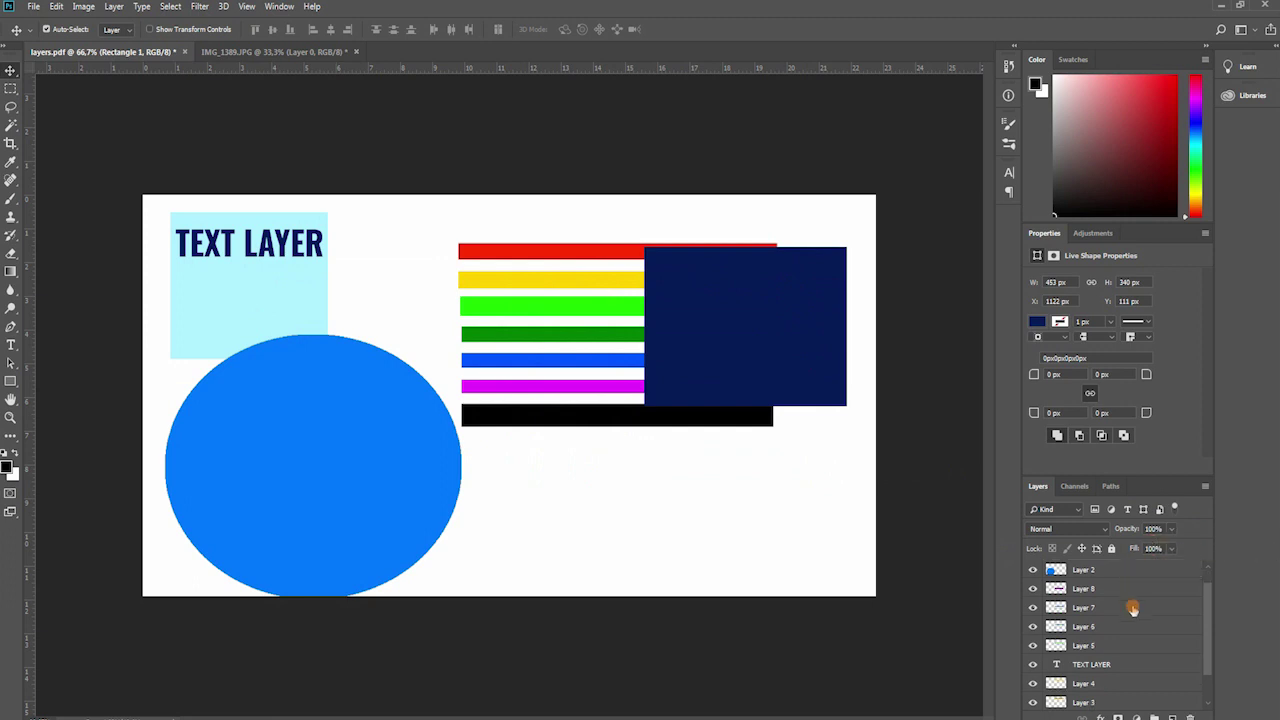
scroll(1133, 608, up, 1)
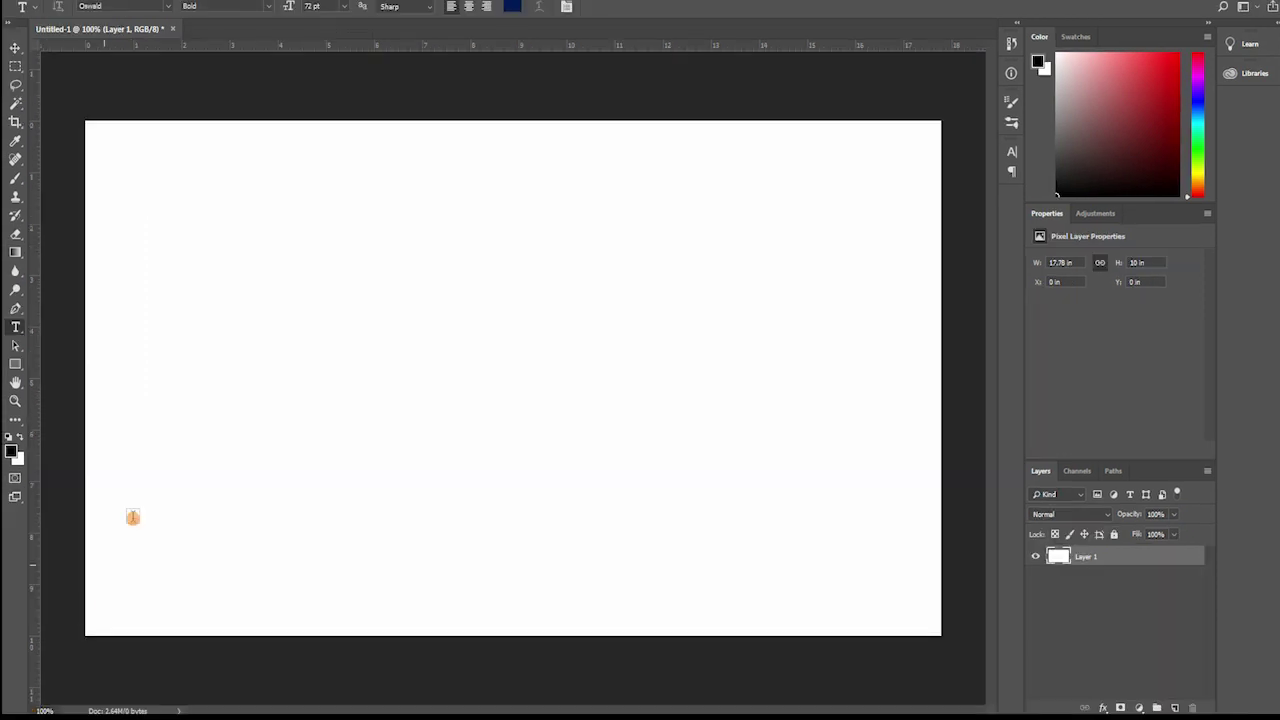
Type 'TEXT LAYER' in the upper left, then draw a 457×298 px rectangle below it
click(262, 305)
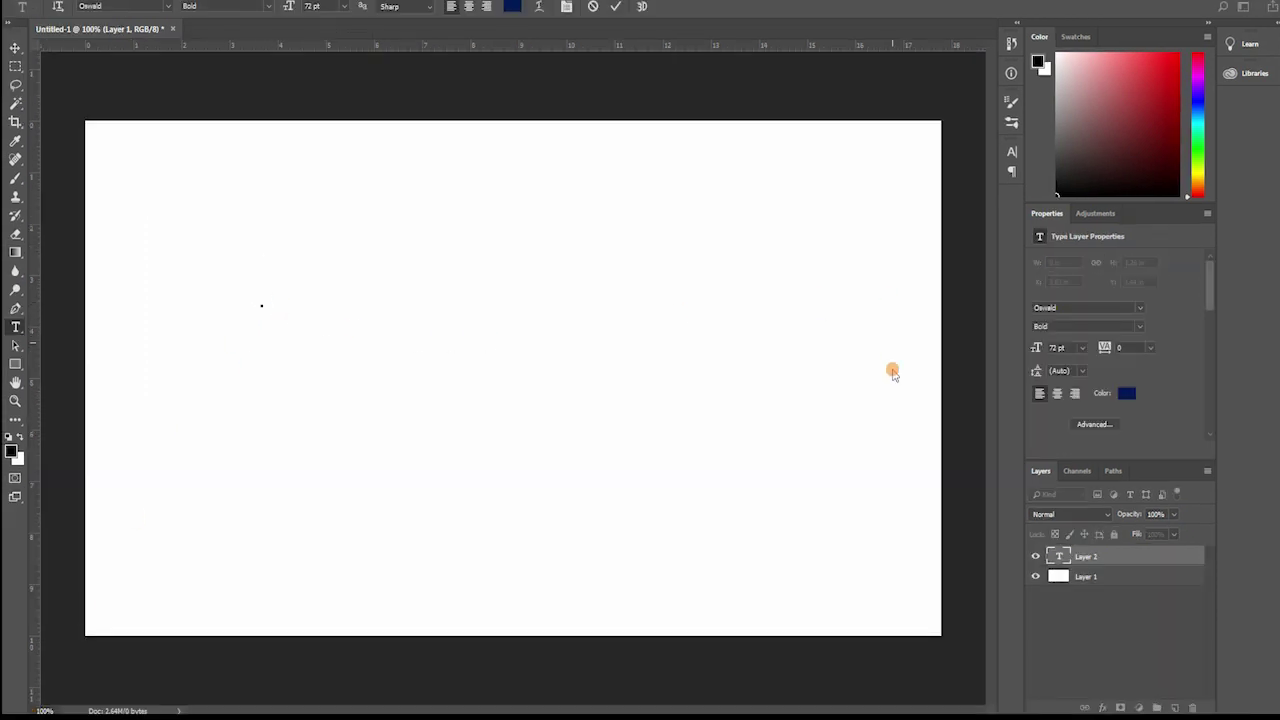
text(T)
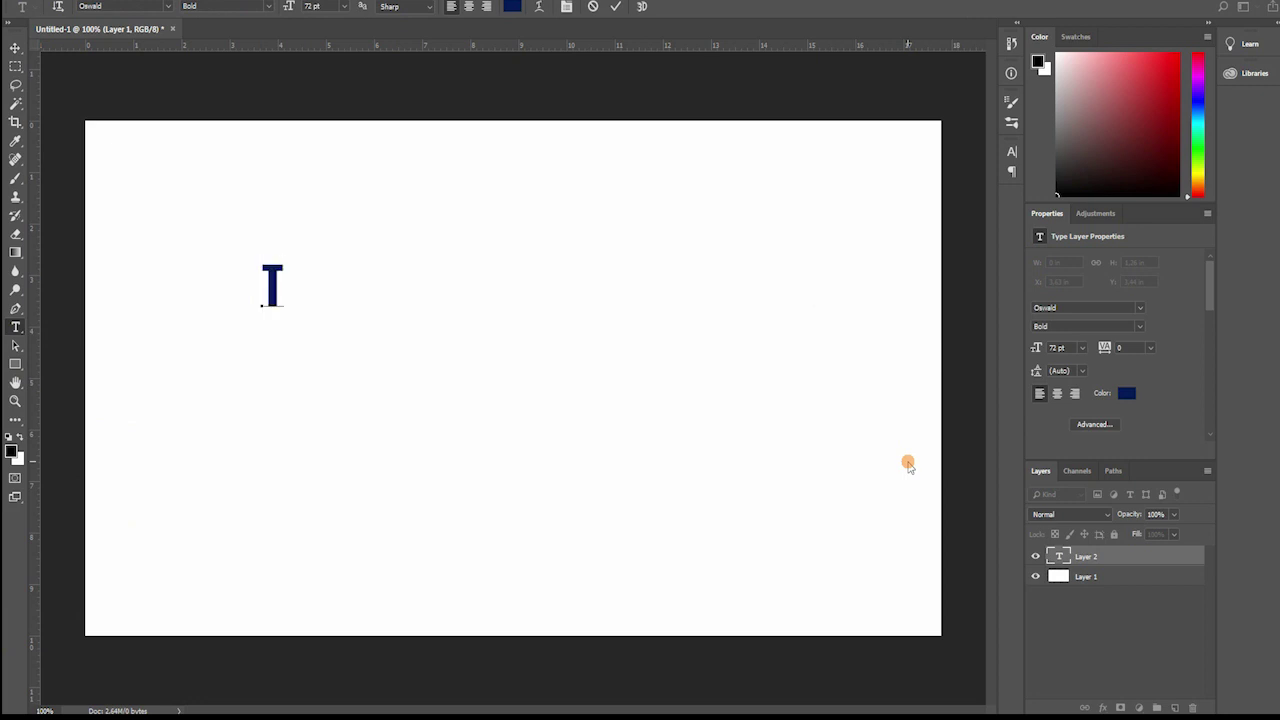
text(EXT)
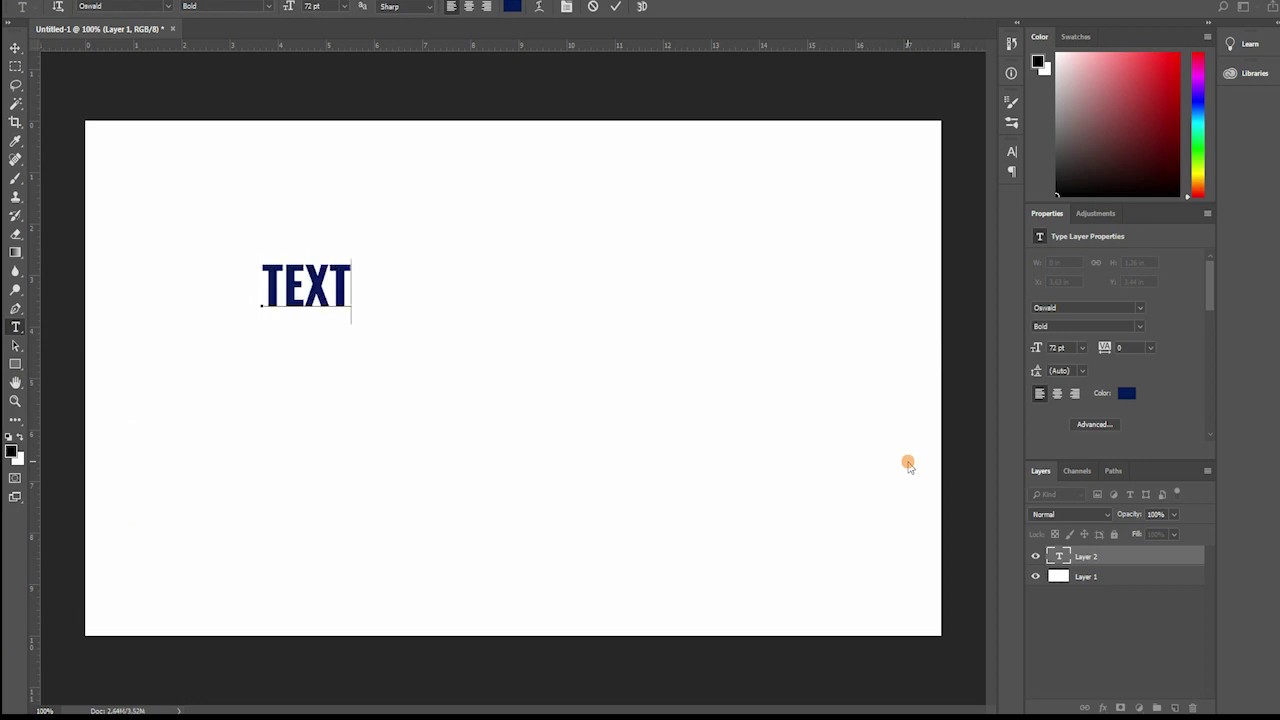
text( LAYER)
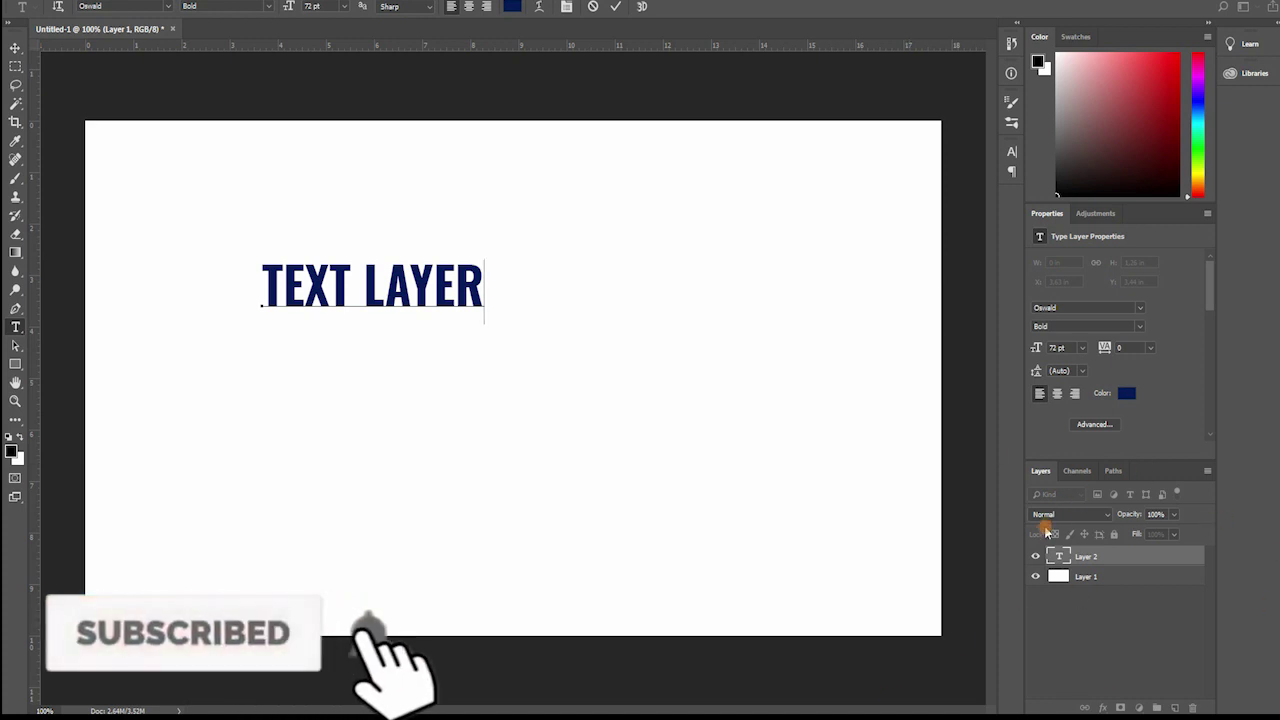
click(1119, 563)
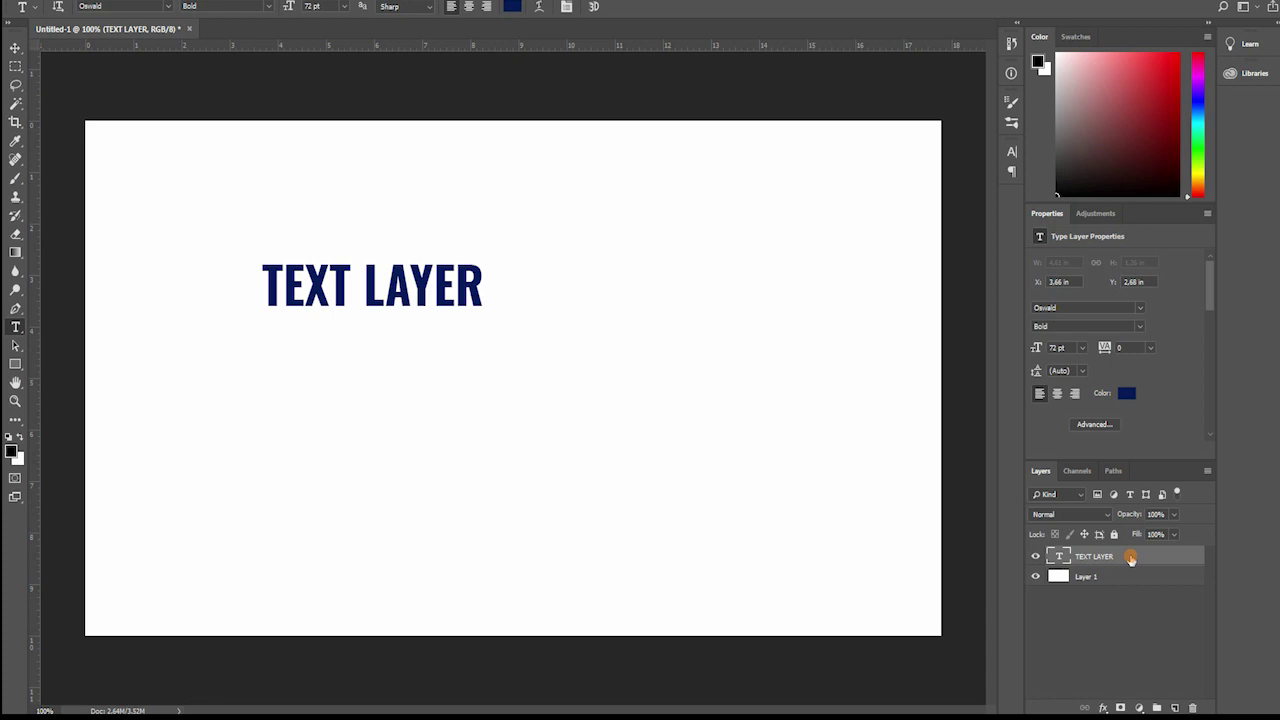
click(15, 364)
drag(210, 357, 515, 569)
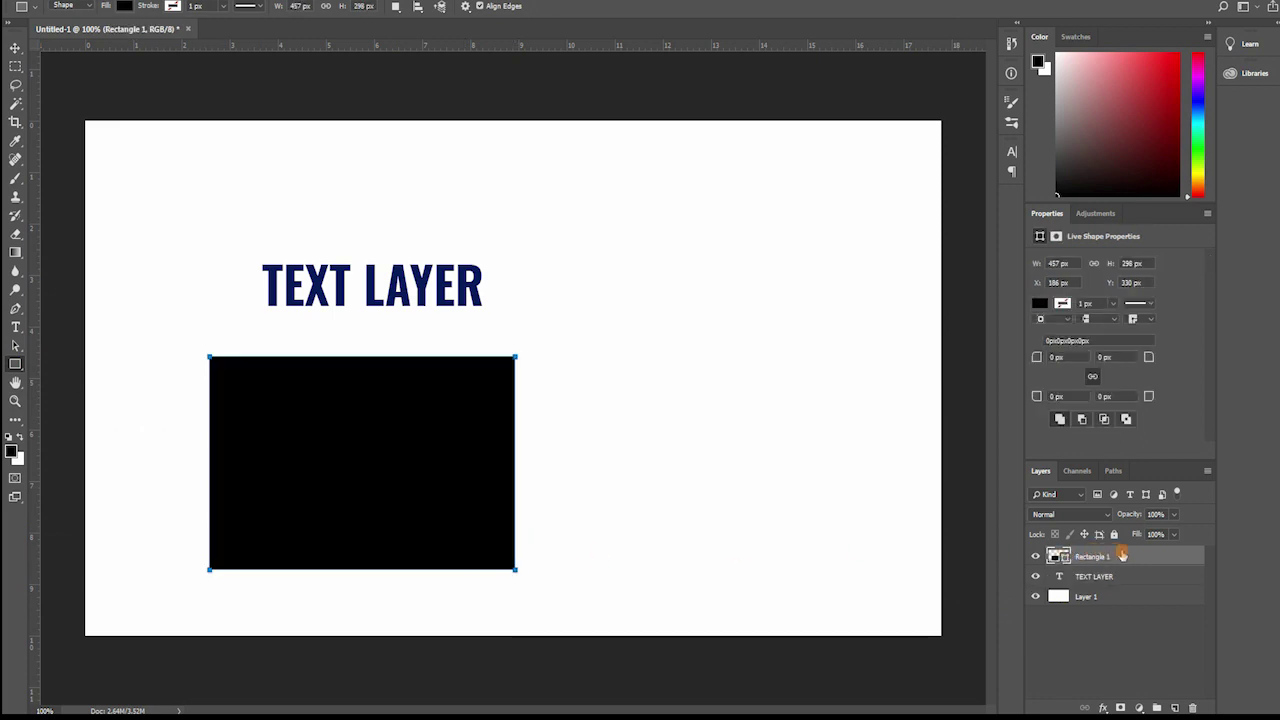
Switch the shape tool to Polygon and set the foreground colour to light grey
click(84, 5)
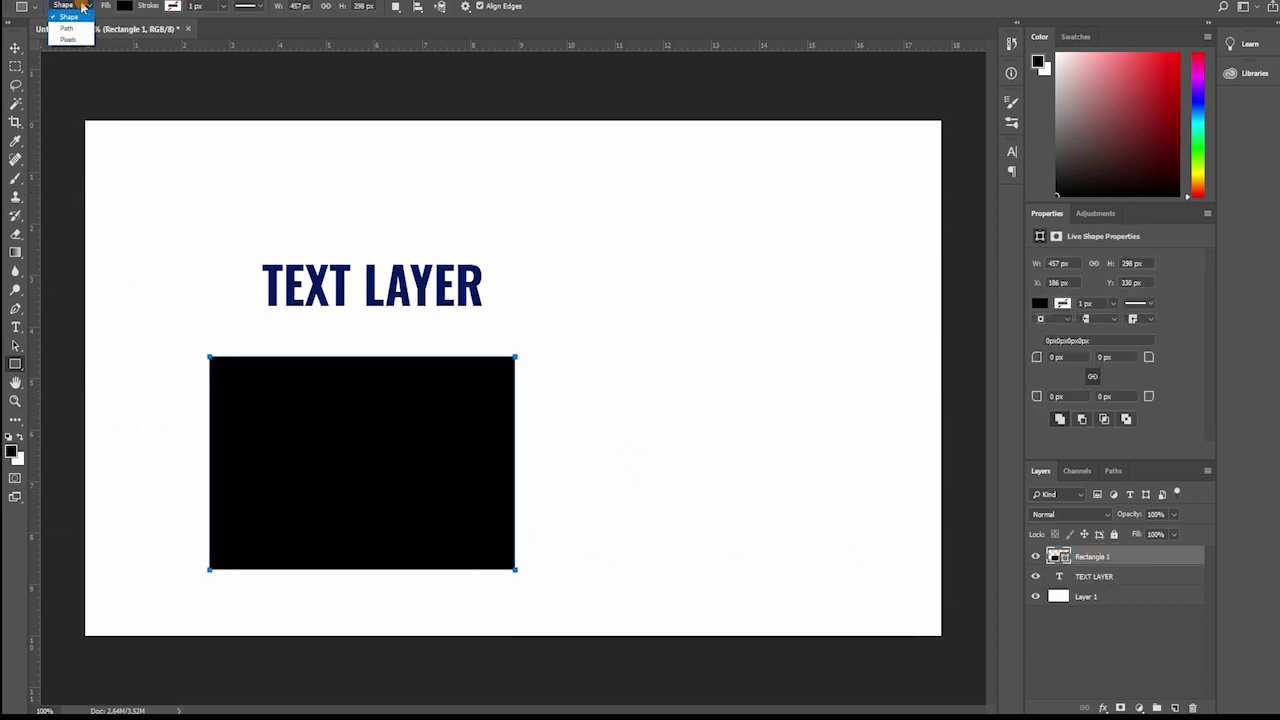
click(83, 8)
right_click(18, 366)
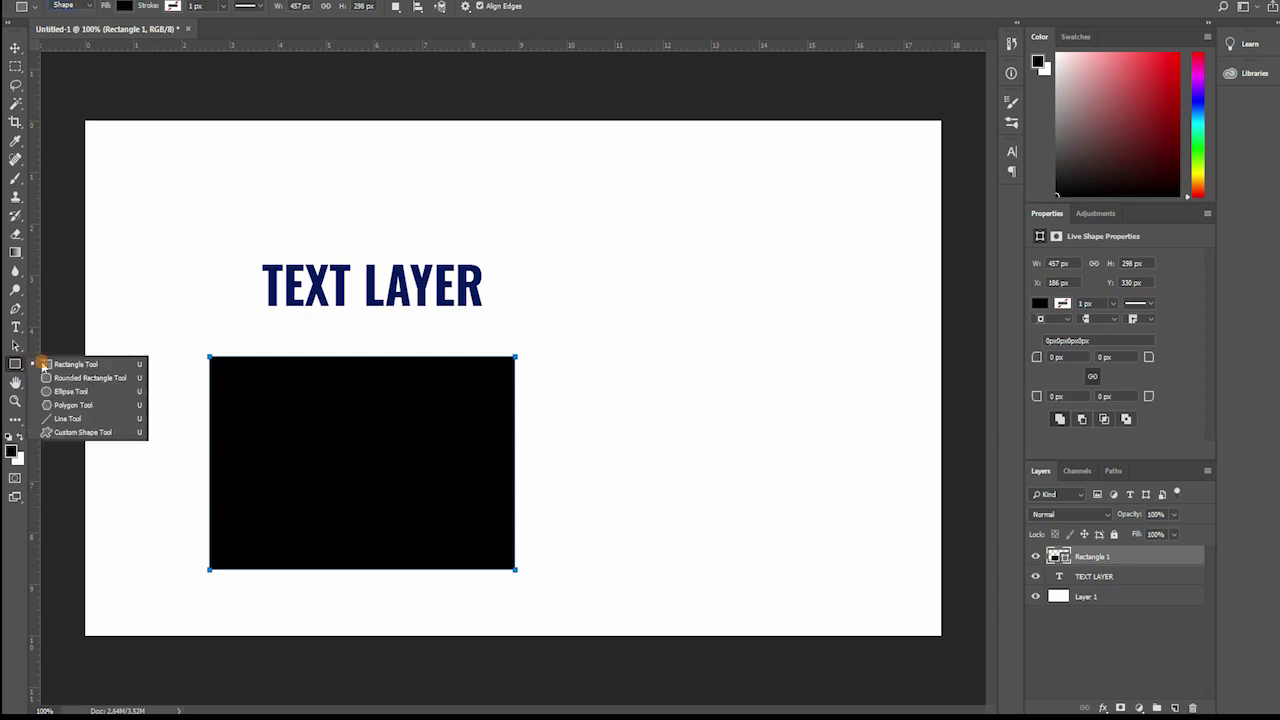
click(69, 404)
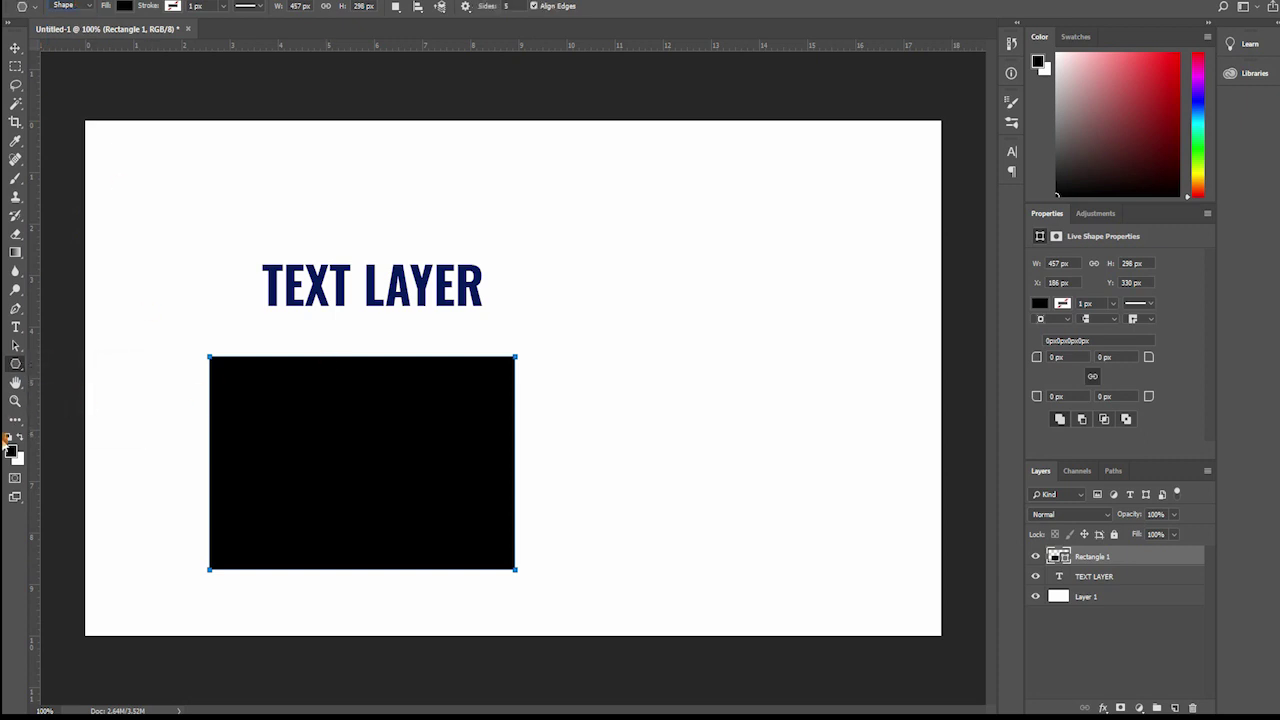
click(23, 440)
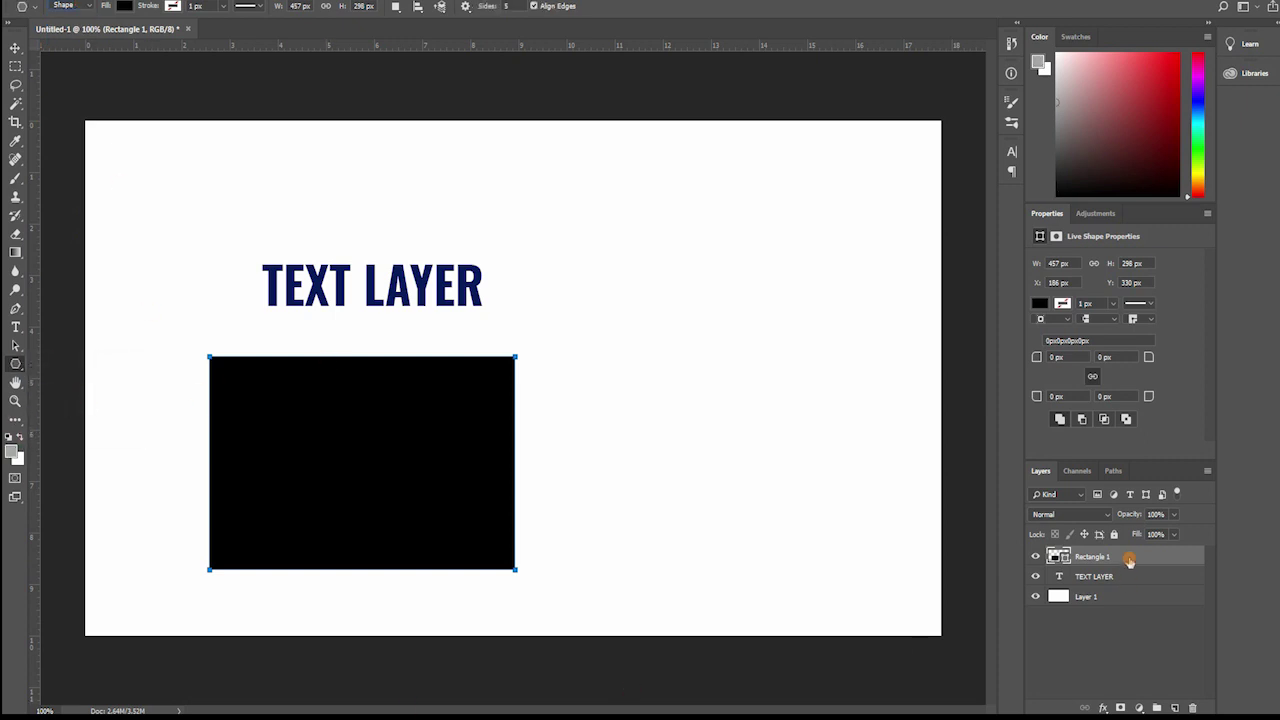
Set the rectangle's blend mode to Darken, vary its opacity ending at 100%, and toggle its visibility off and on
click(1085, 515)
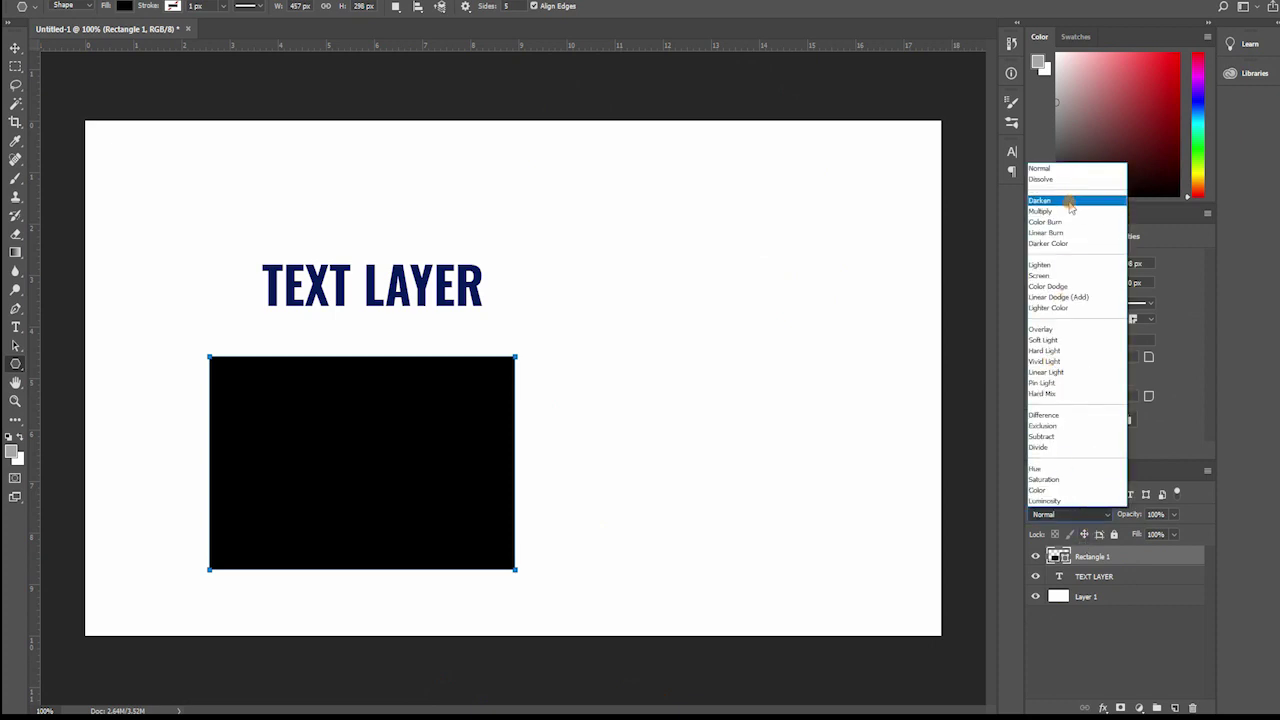
click(1070, 203)
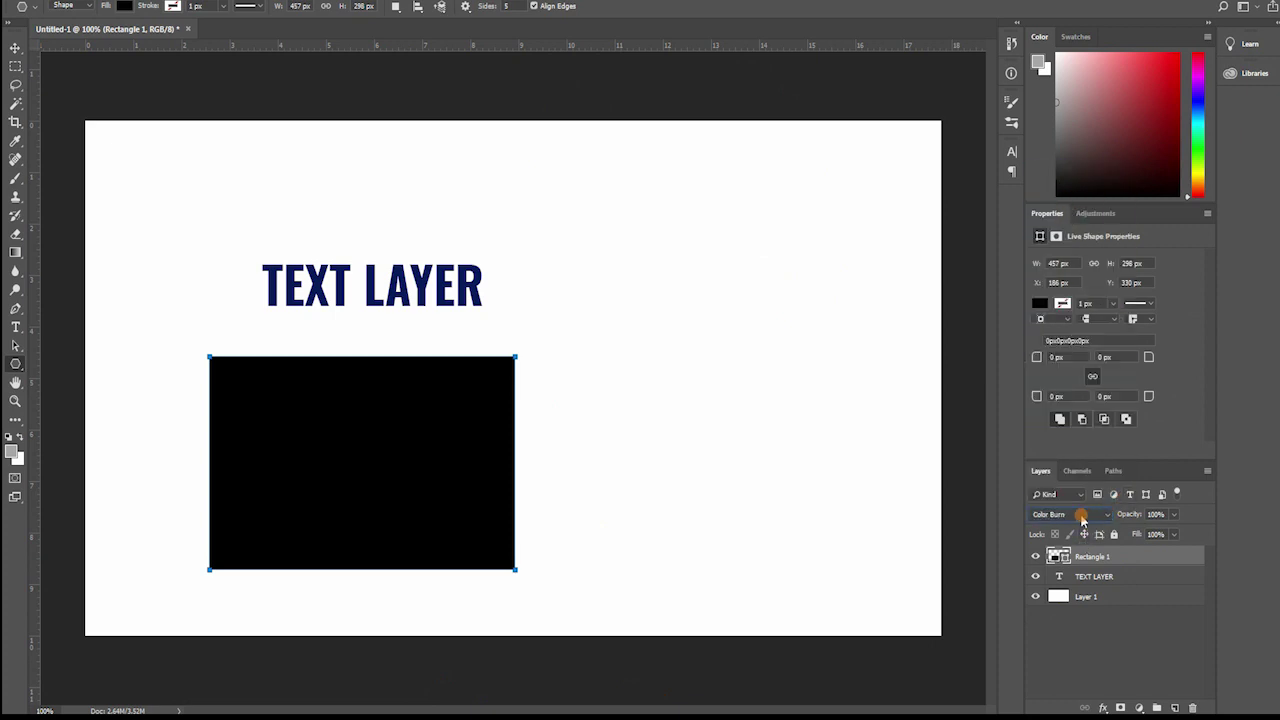
scroll(1081, 519, down, 1)
click(1177, 514)
drag(1142, 533, 1194, 529)
click(1168, 557)
click(1034, 557)
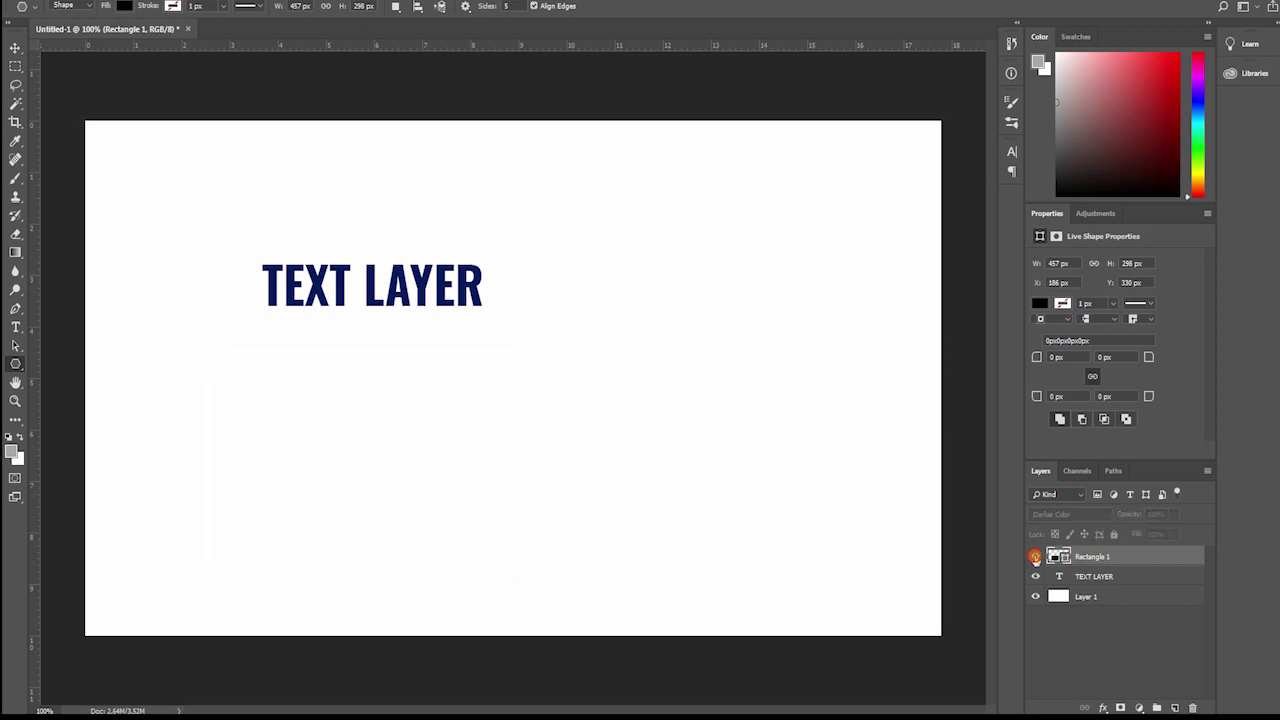
click(1035, 557)
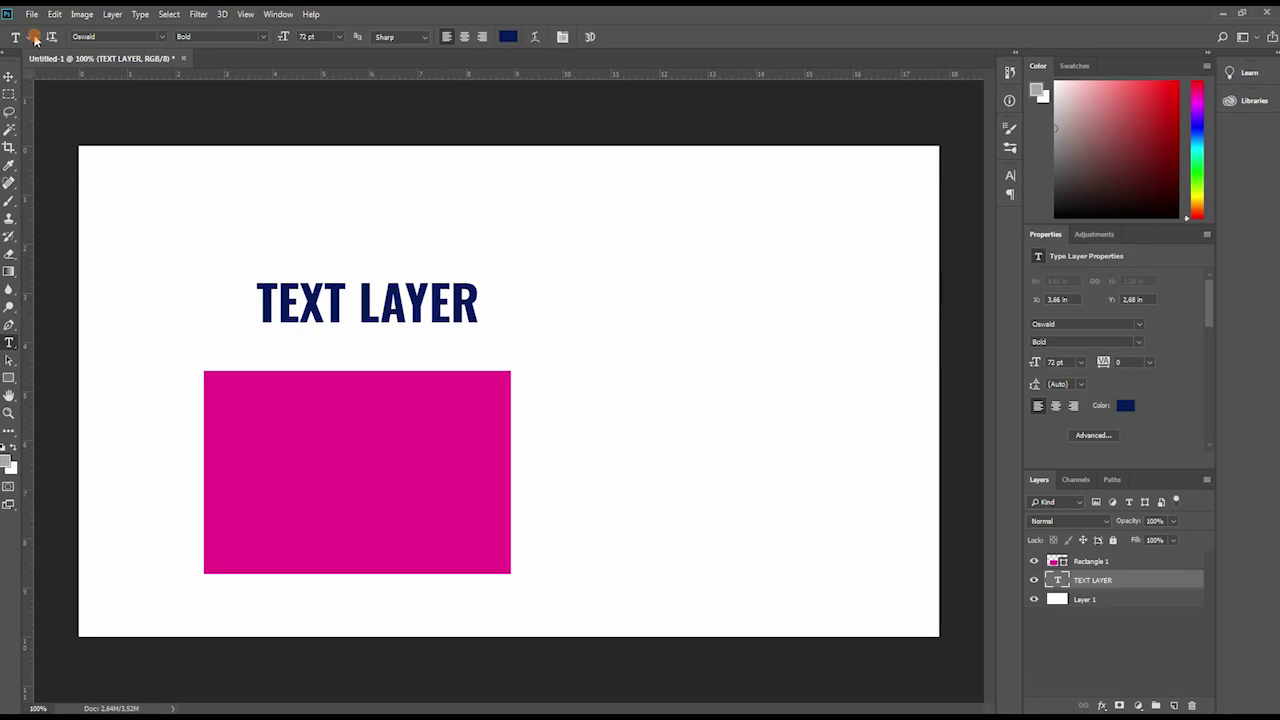
Apply a Drop Shadow layer style to the TEXT LAYER from the Layer menu
click(112, 14)
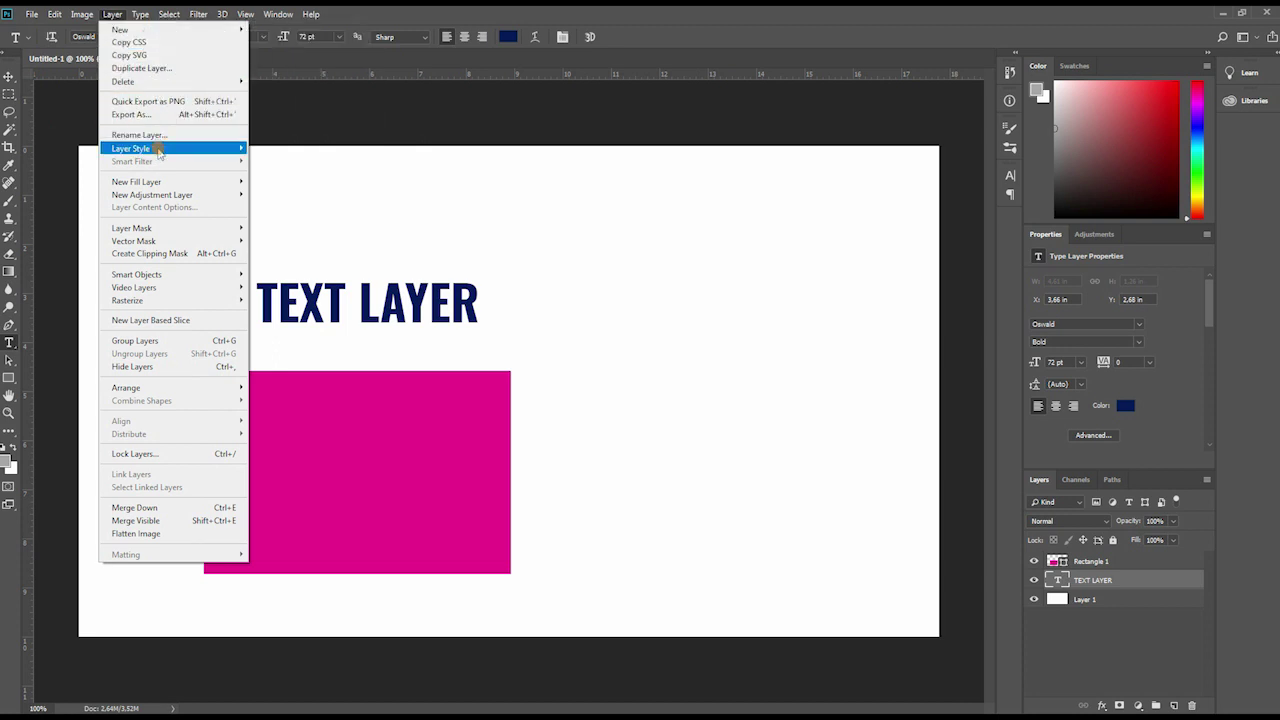
mouse_move(158, 152)
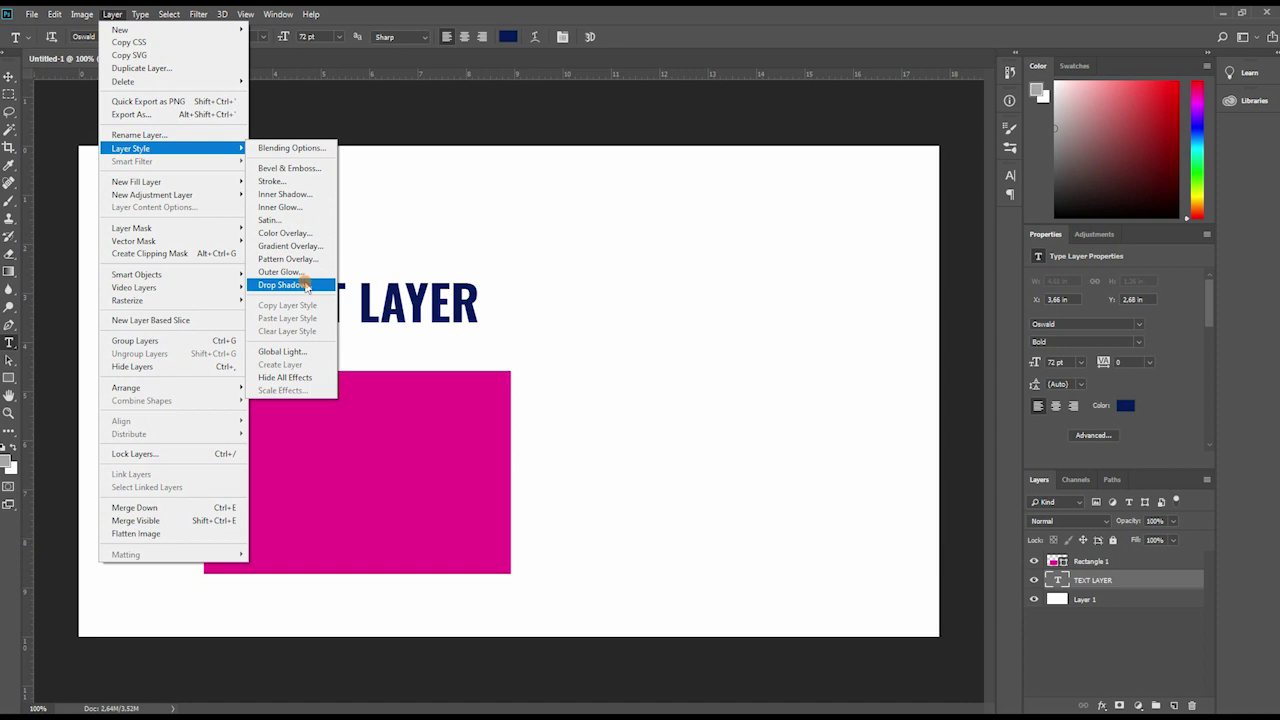
click(285, 285)
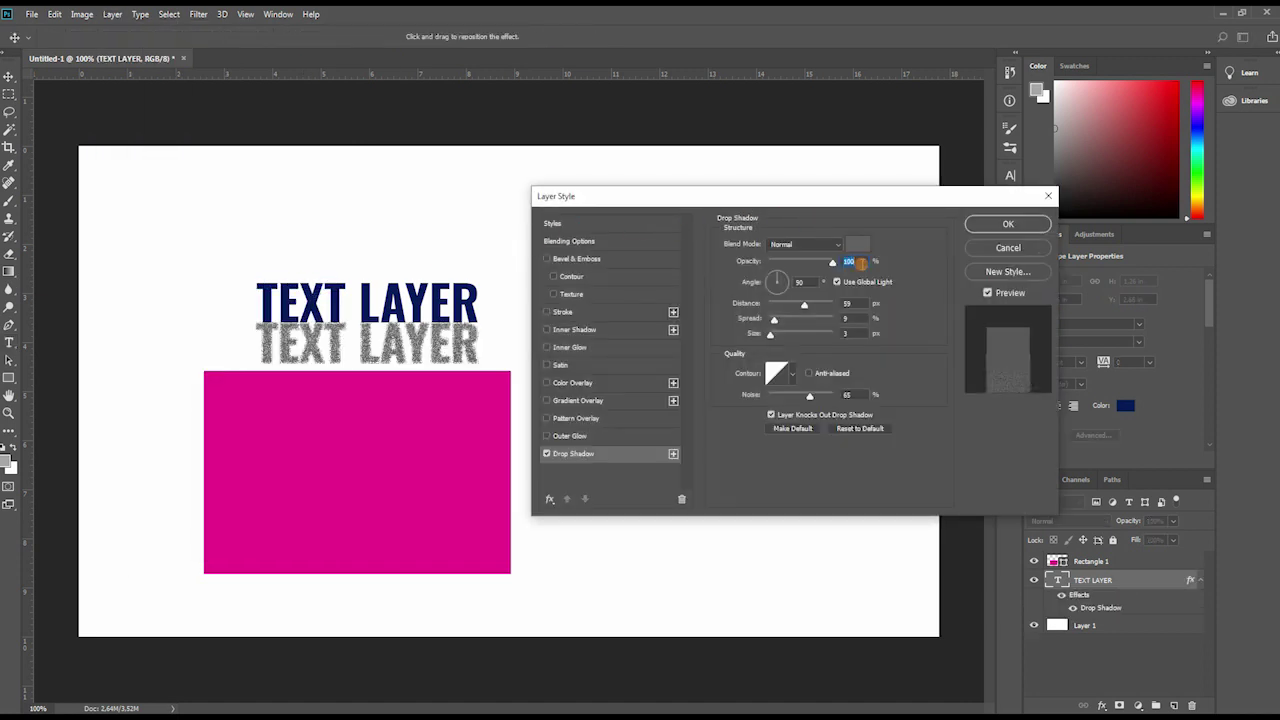
Set the drop shadow to 19 px distance, 0% noise and 45% opacity, and apply it
drag(805, 303, 762, 338)
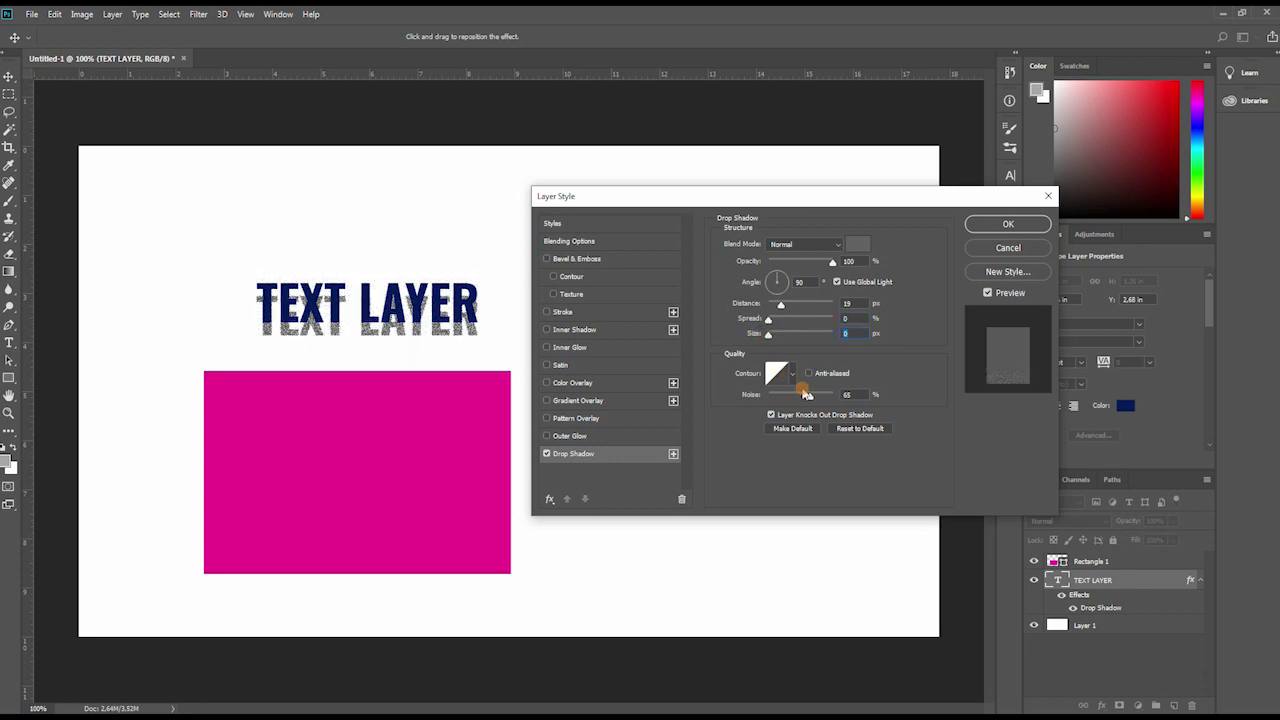
drag(807, 400, 770, 398)
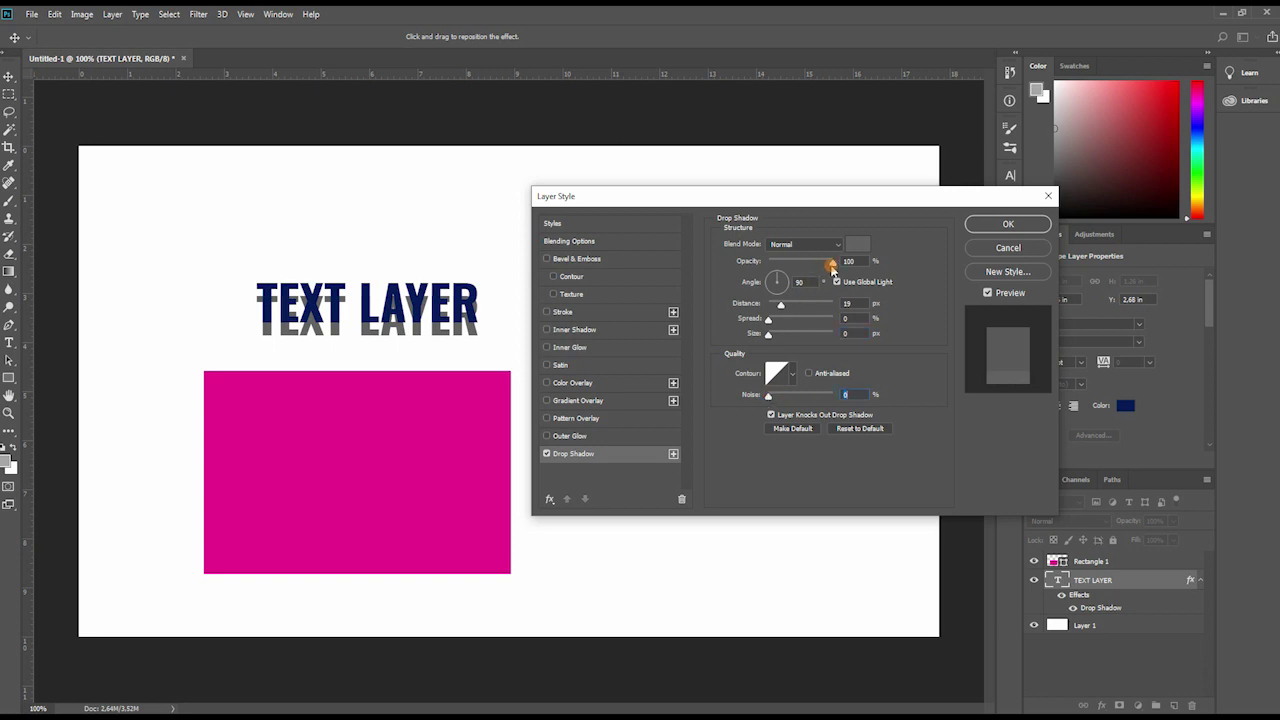
mouse_move(832, 269)
mouse_down()
mouse_move(805, 267)
mouse_move(822, 270)
mouse_up()
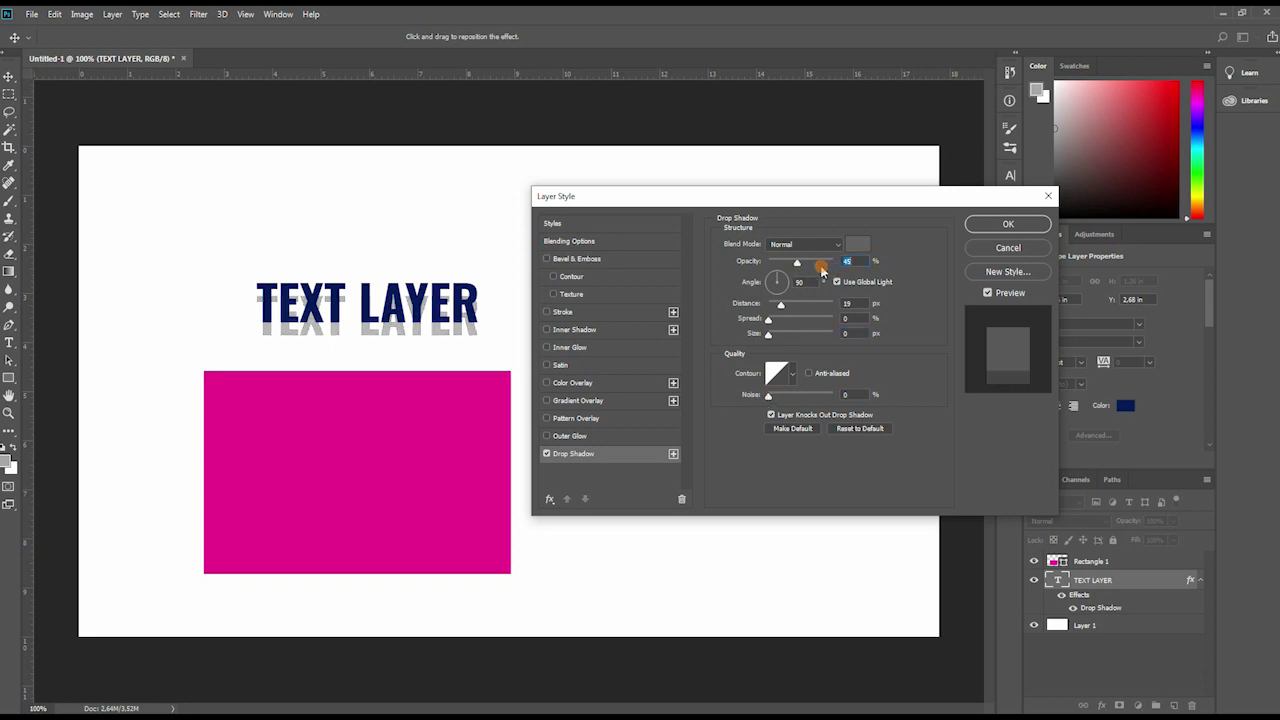
click(992, 224)
Add a yellow Outer Glow at 55% opacity to the TEXT LAYER
click(112, 14)
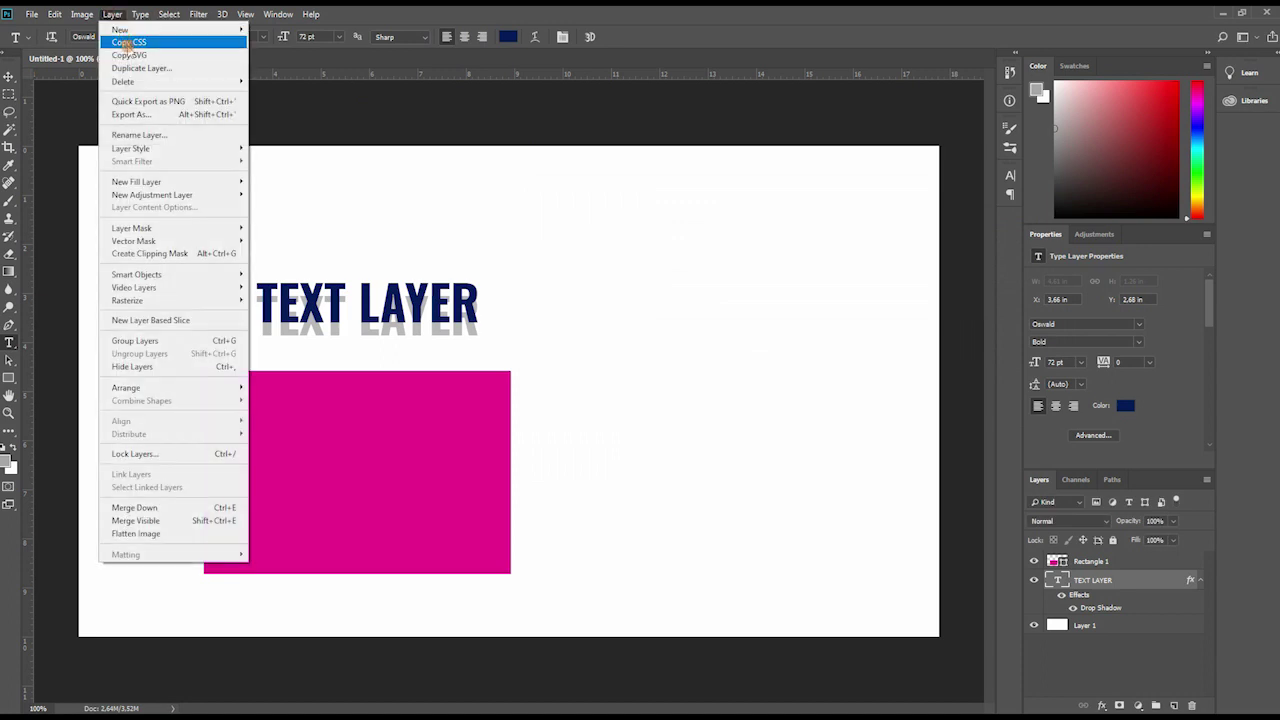
mouse_move(200, 148)
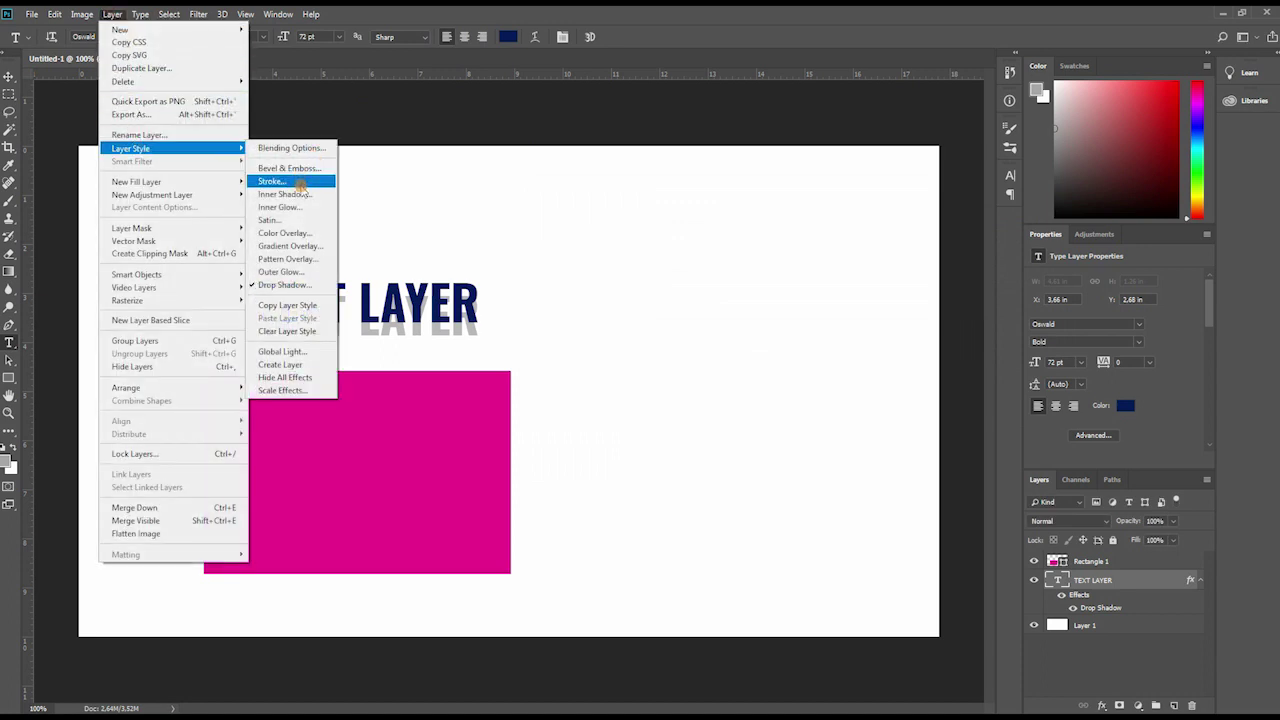
click(297, 272)
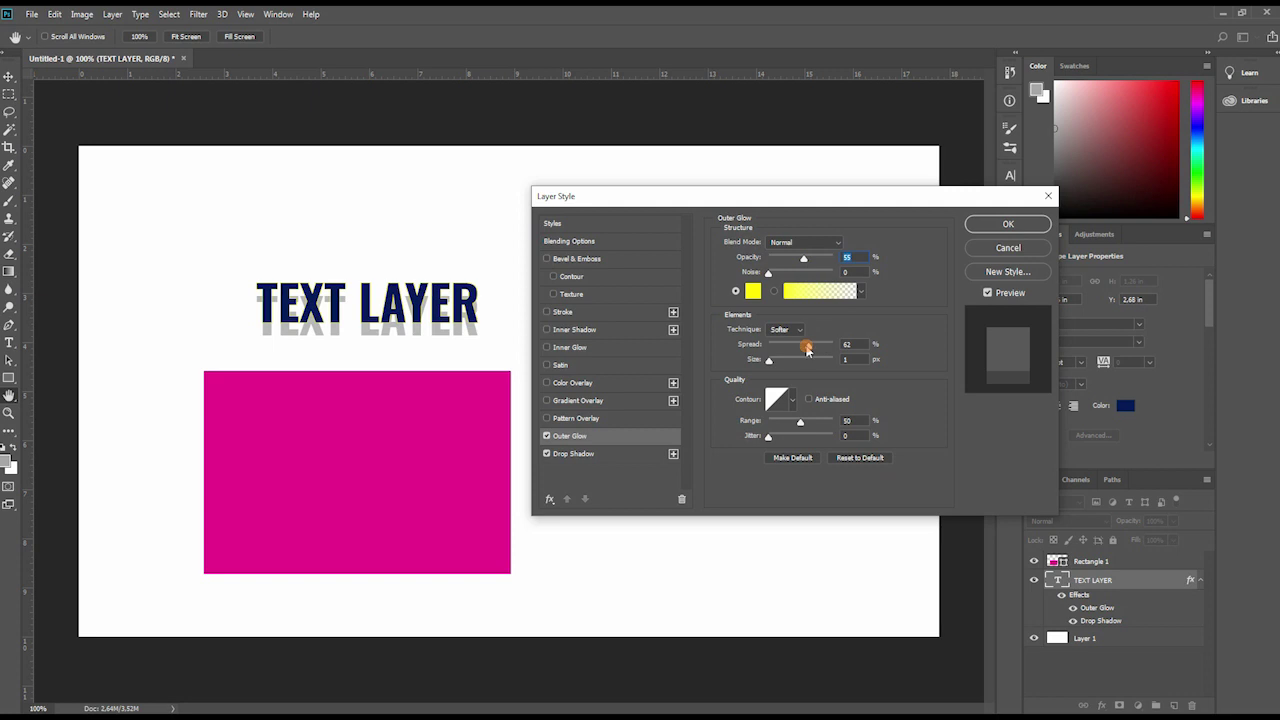
click(965, 228)
click(110, 14)
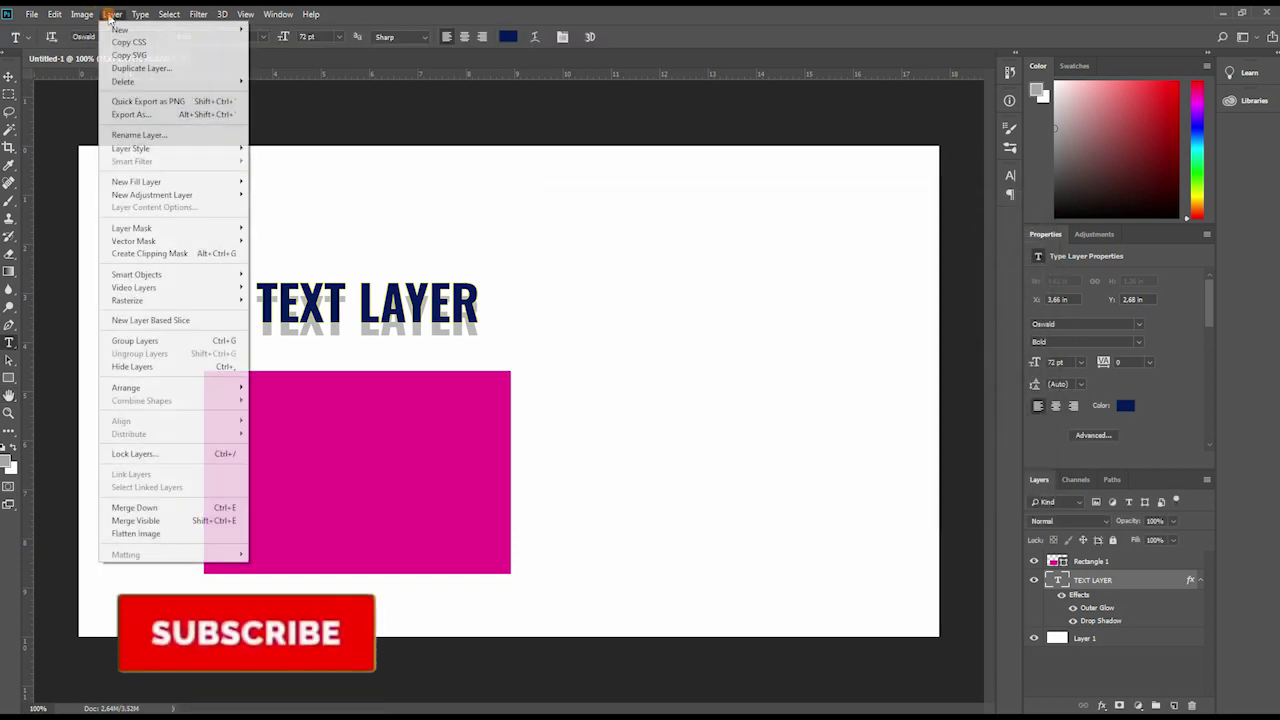
click(137, 195)
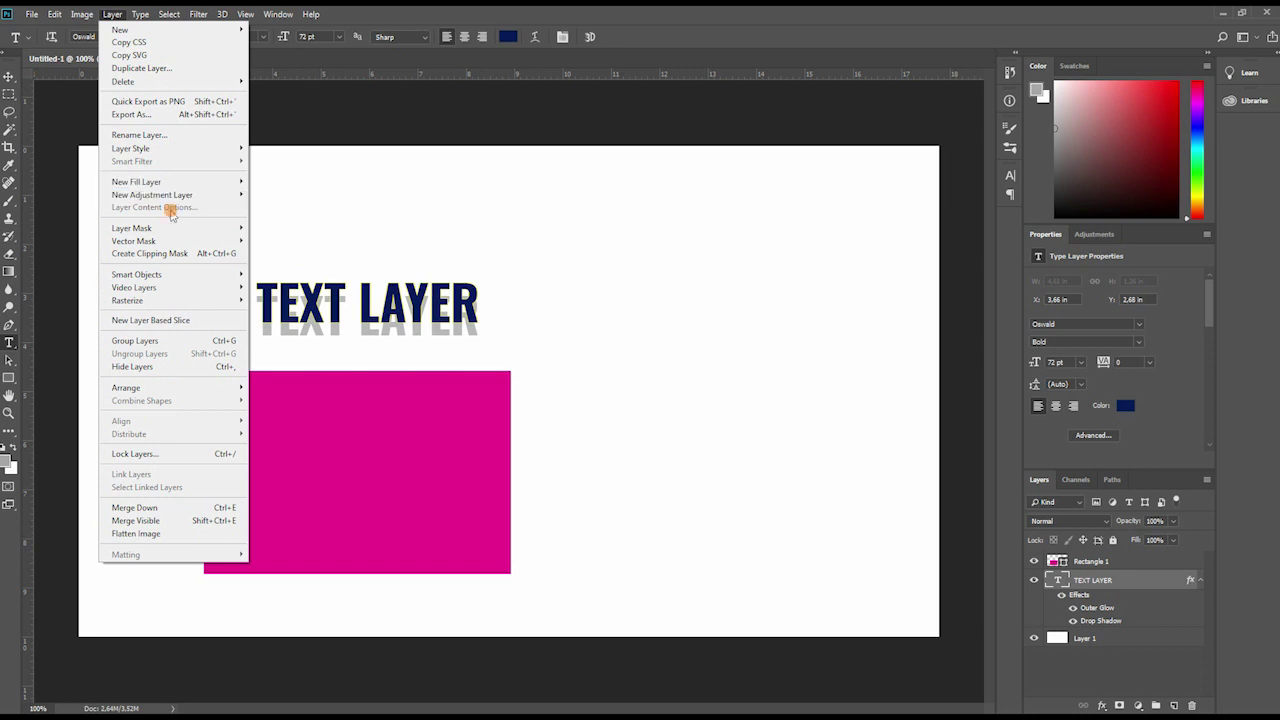
Create a Curves 1 adjustment layer and drag its curve upward to brighten
mouse_move(186, 194)
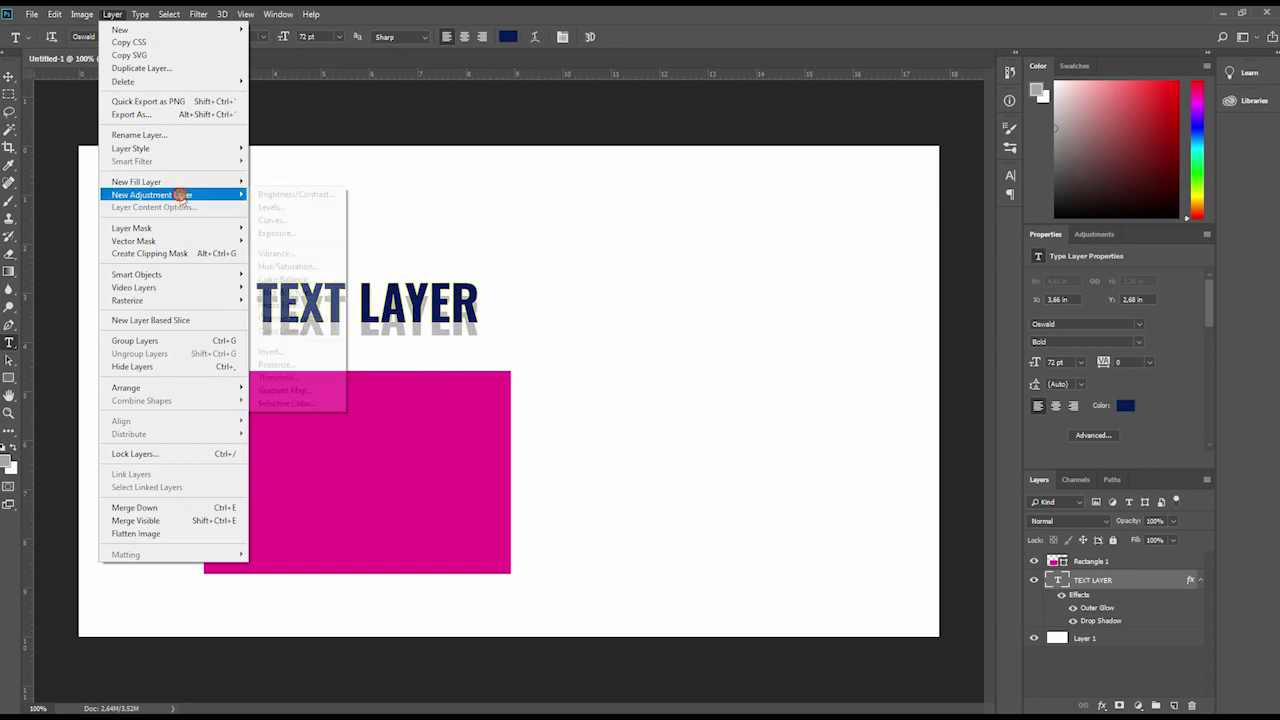
click(294, 221)
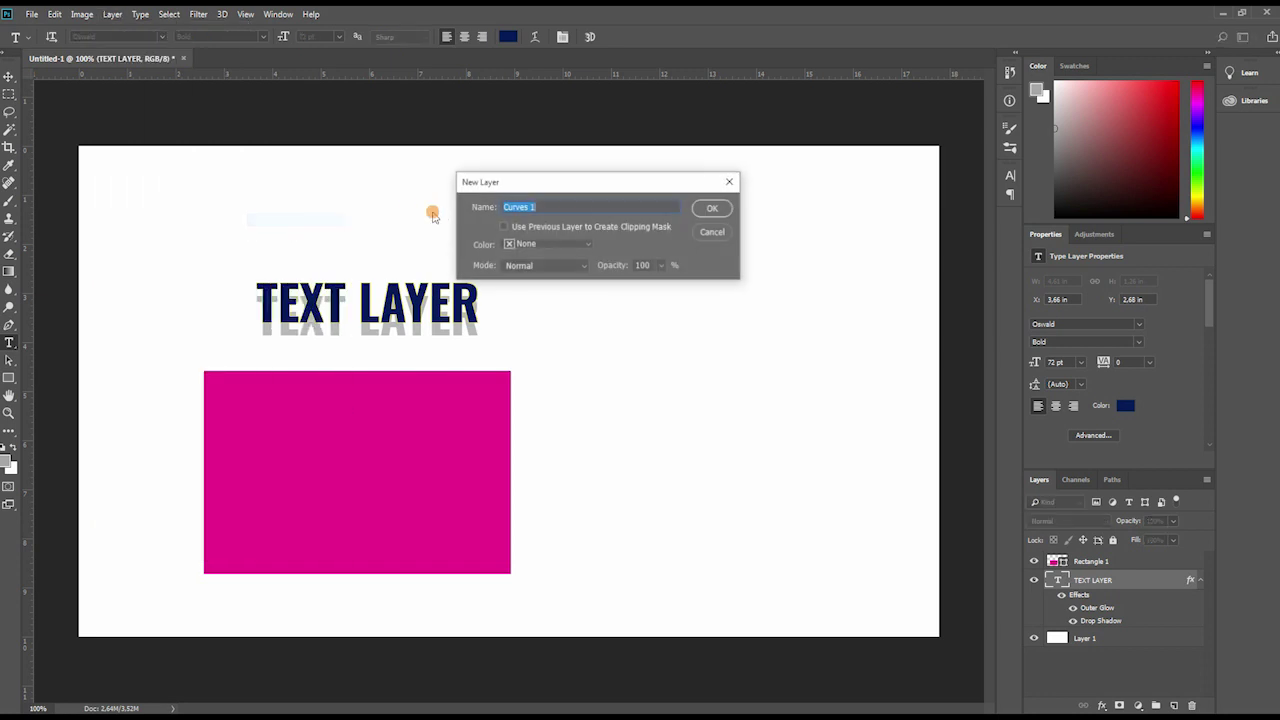
click(706, 212)
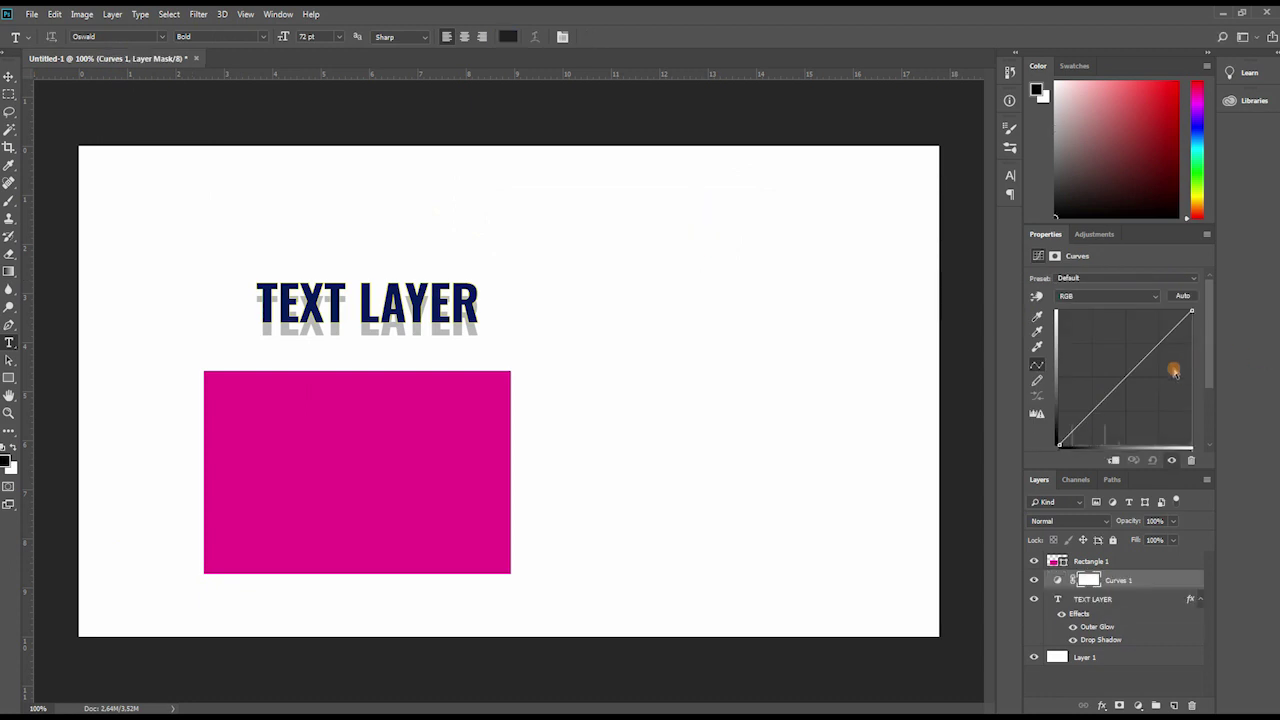
drag(1175, 373, 1125, 368)
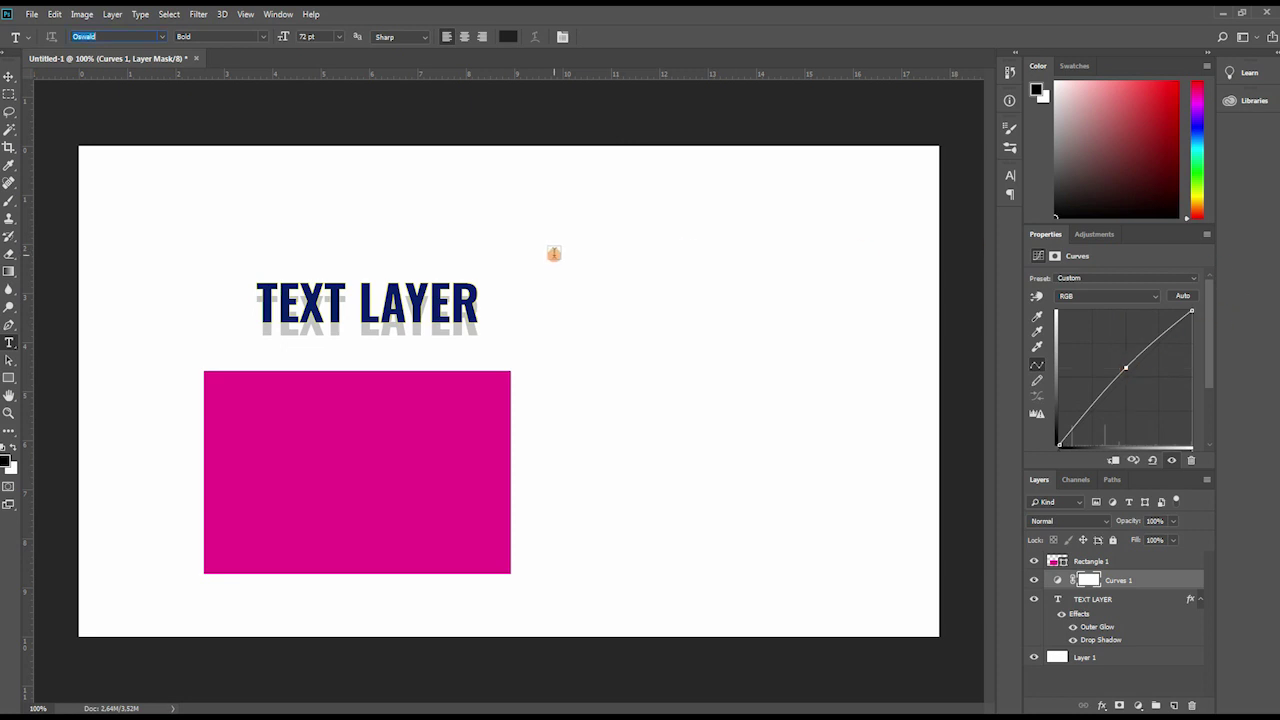
click(8, 77)
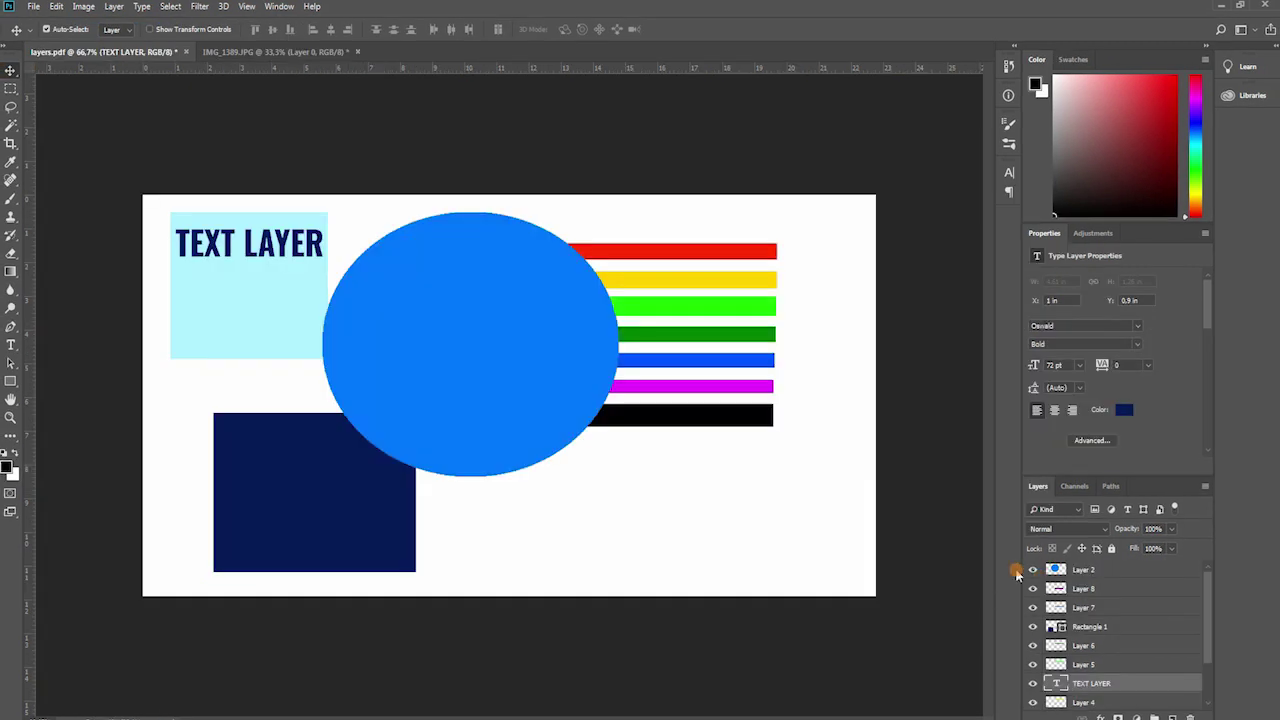
Drag the blue circle and navy rectangle around the canvas, returning them to place
drag(486, 337, 521, 364)
mouse_move(323, 494)
mouse_down()
mouse_move(322, 414)
mouse_move(323, 494)
mouse_up()
drag(474, 377, 436, 364)
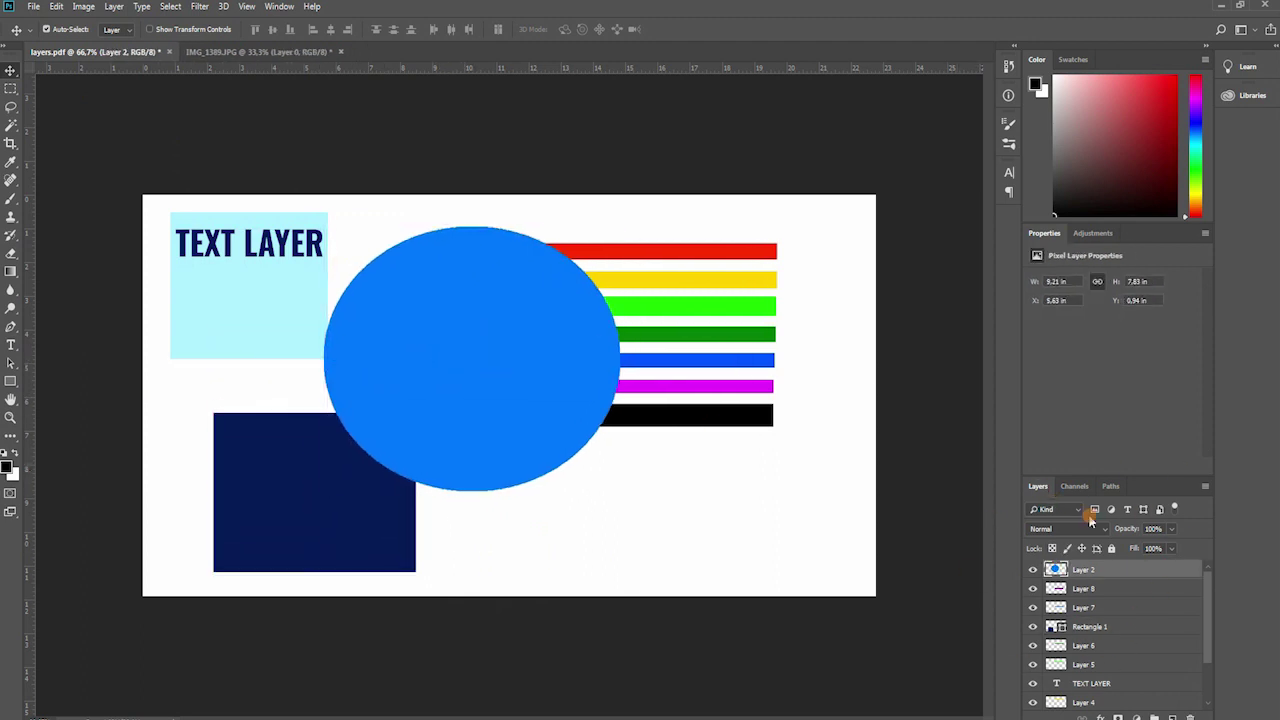
Move the circle's layer beneath the stripe layers in the Layers panel, then back above them
scroll(1117, 574, down, 1)
scroll(1117, 574, down, 2)
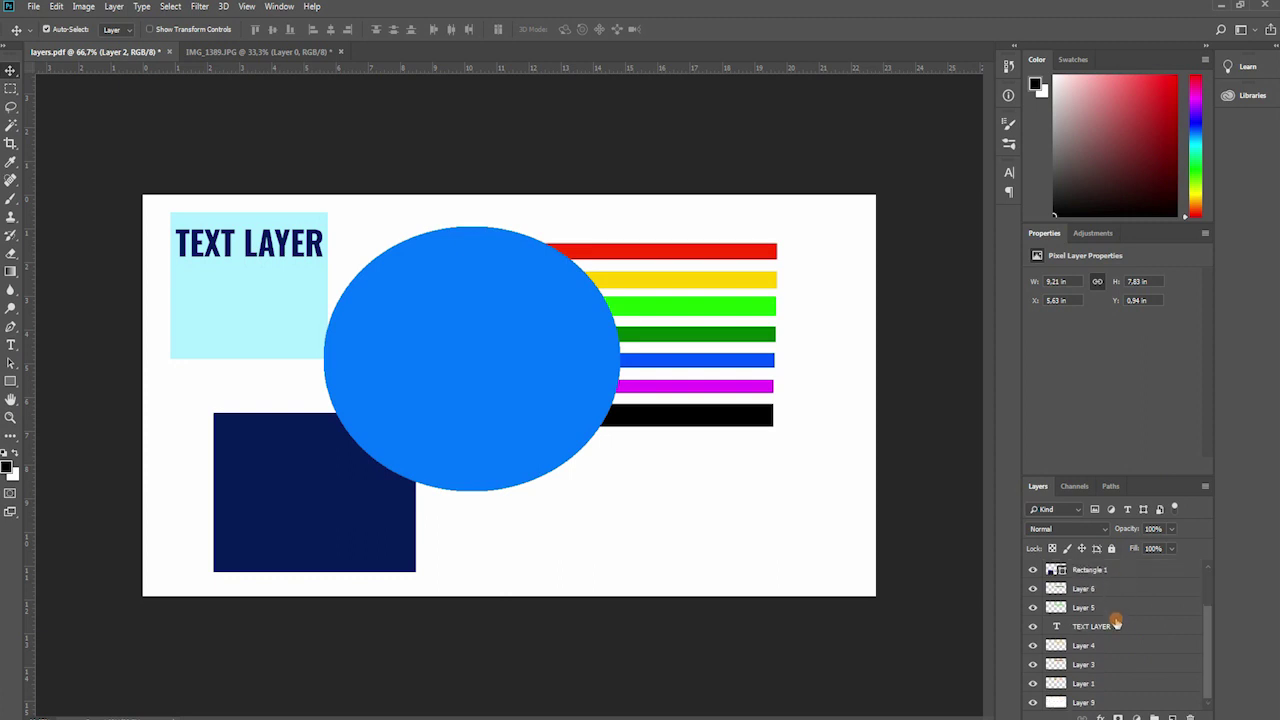
click(1113, 628)
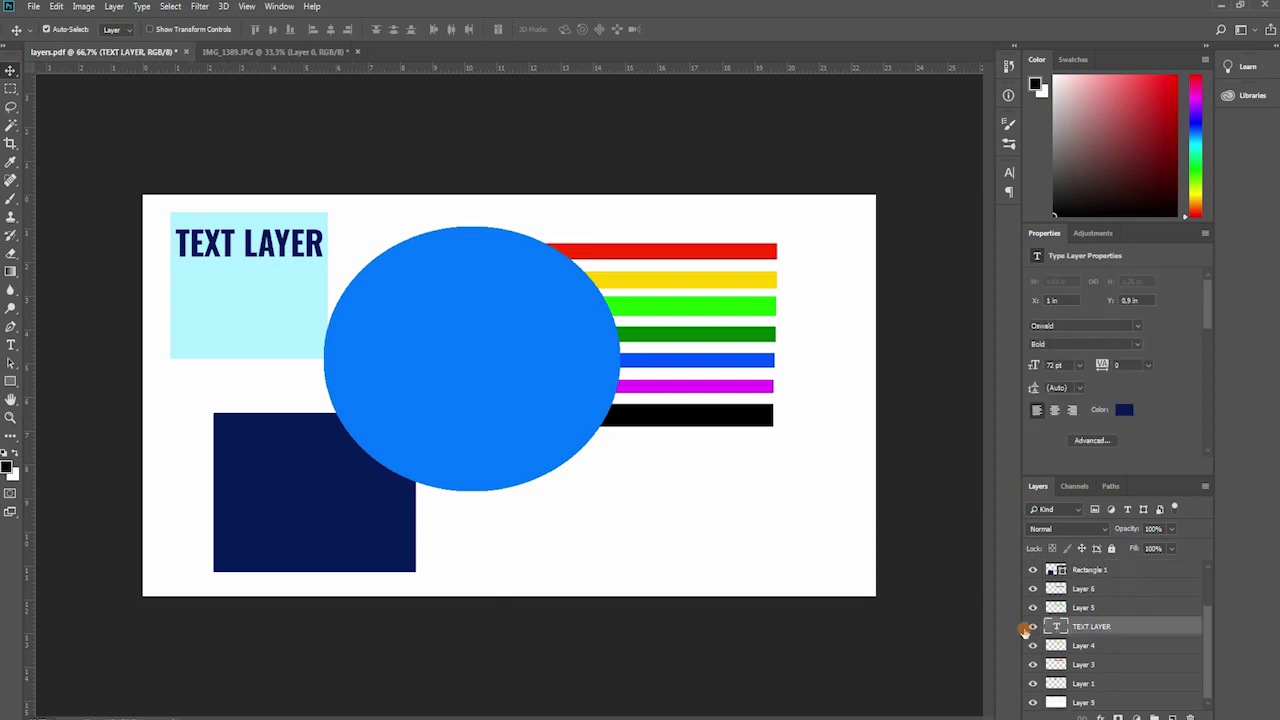
scroll(1051, 626, up, 3)
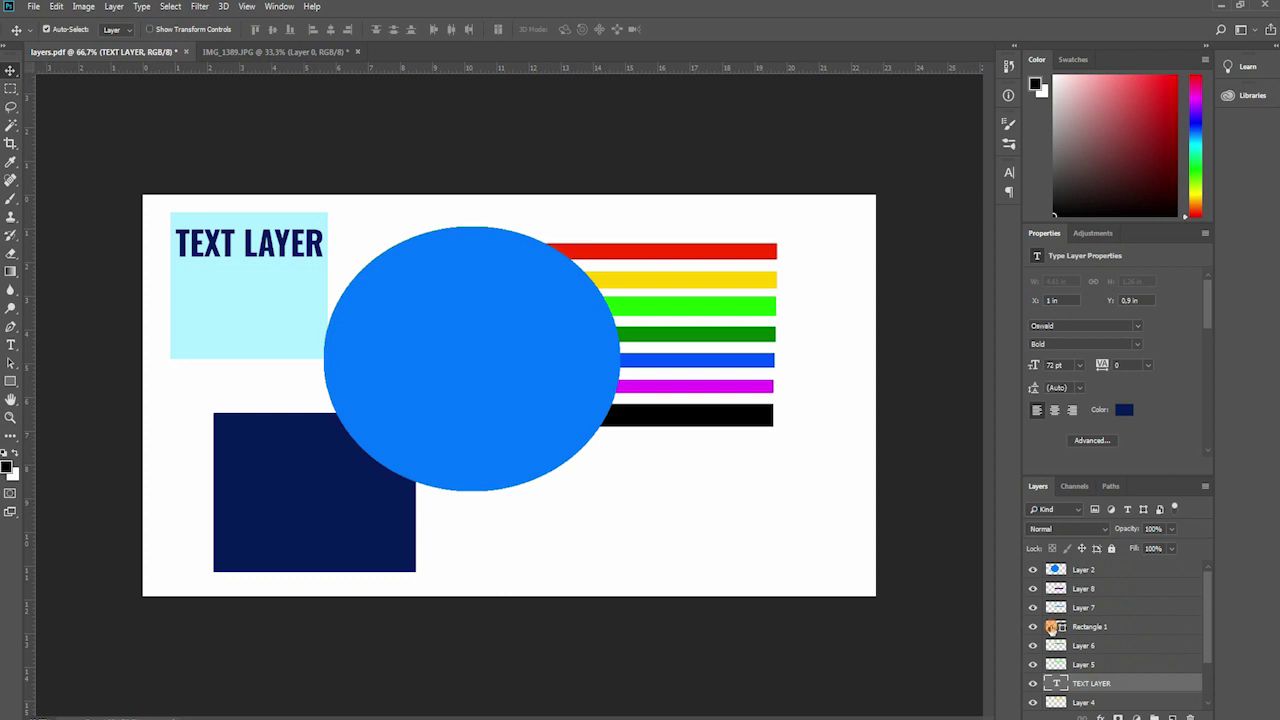
drag(1115, 572, 1116, 692)
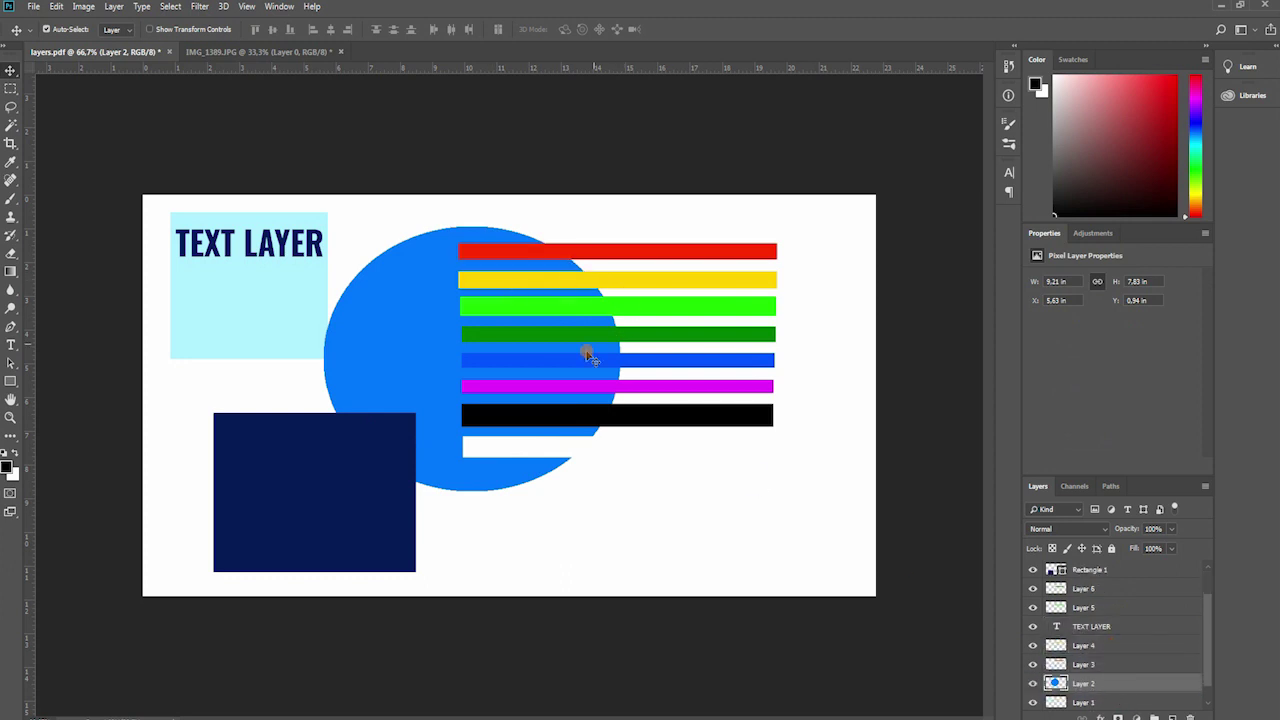
drag(1120, 683, 1096, 568)
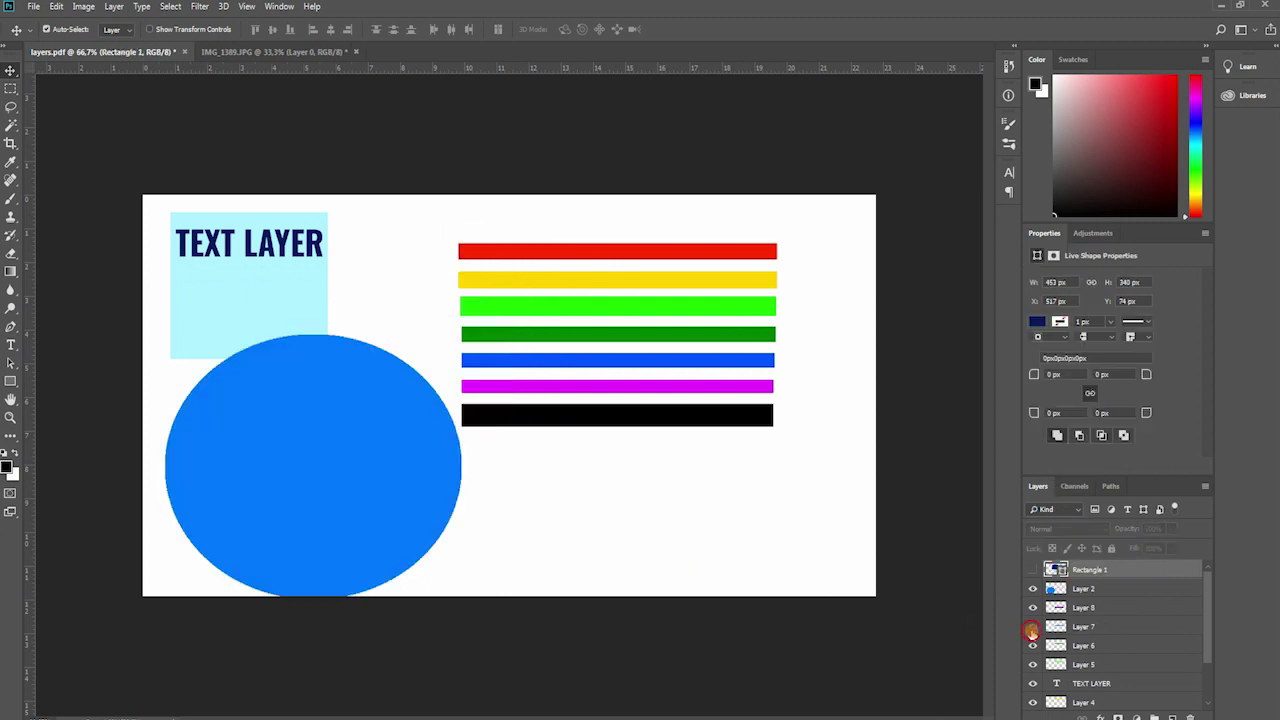
Toggle the stripe layers' visibility, show the navy square, and drag it down-right over the stripes
click(1032, 628)
click(1032, 628)
click(1032, 646)
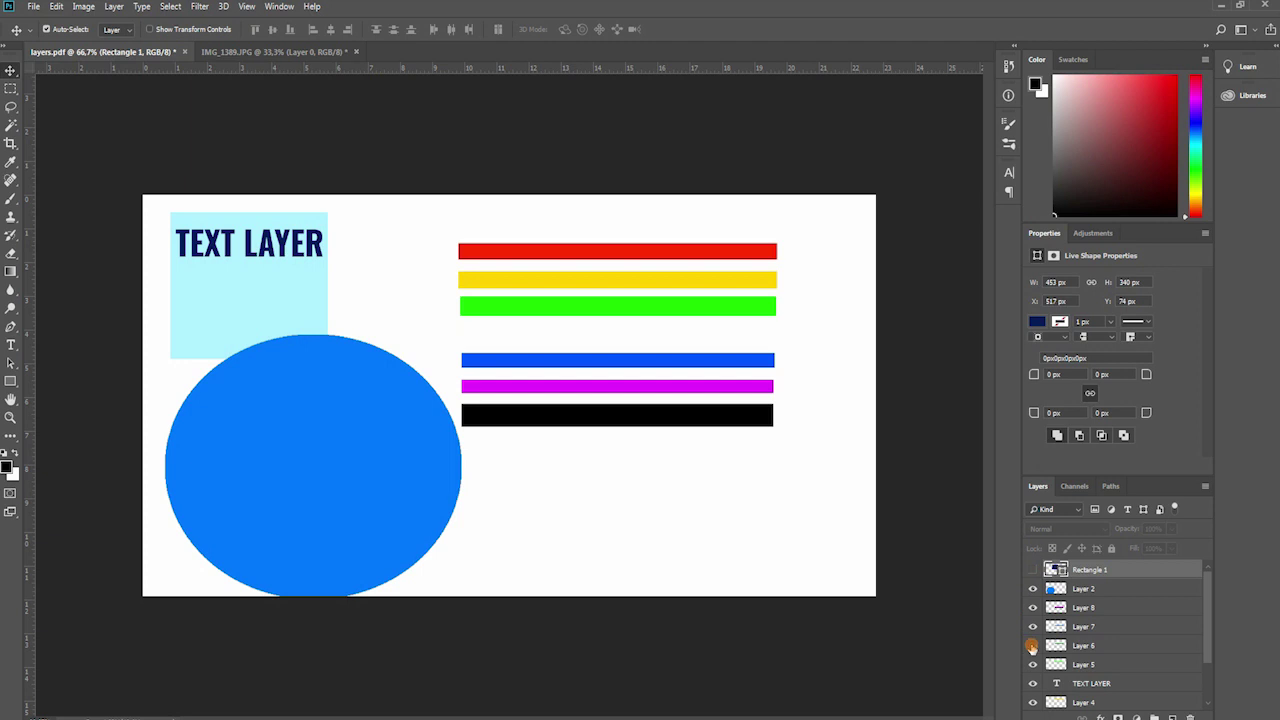
click(1032, 646)
click(1032, 607)
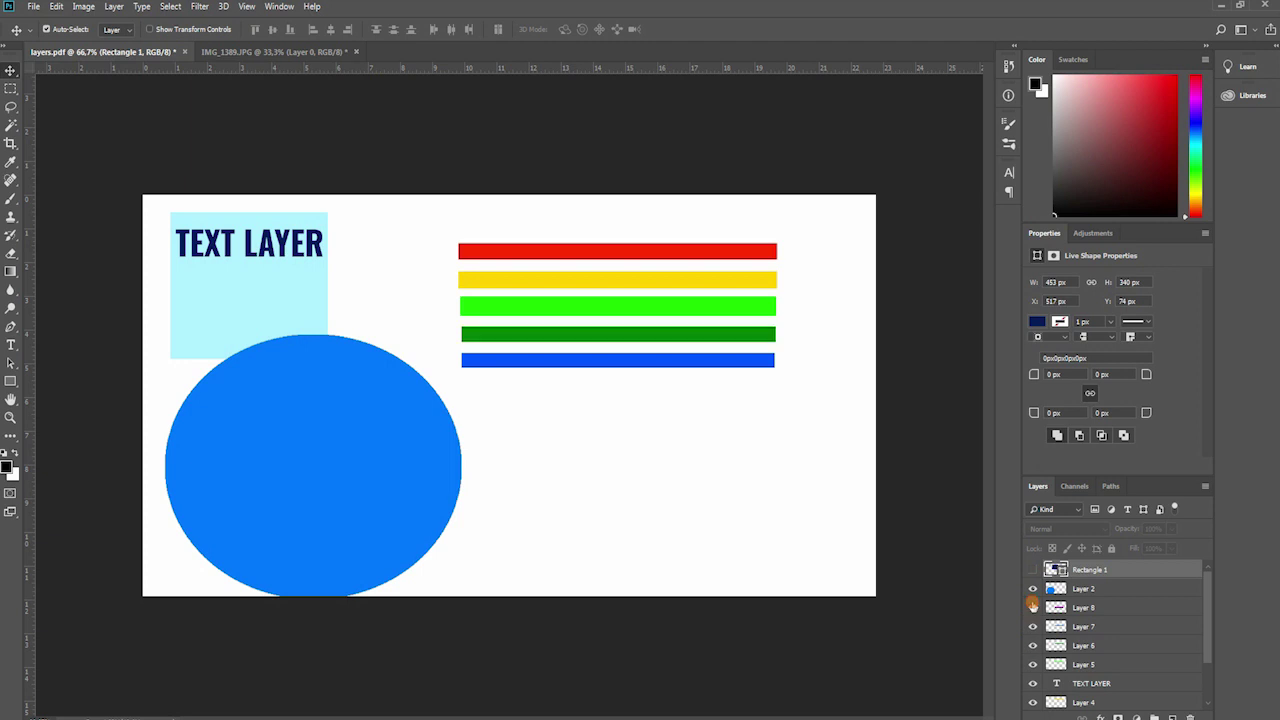
click(1032, 607)
click(1032, 569)
click(1032, 569)
click(1032, 569)
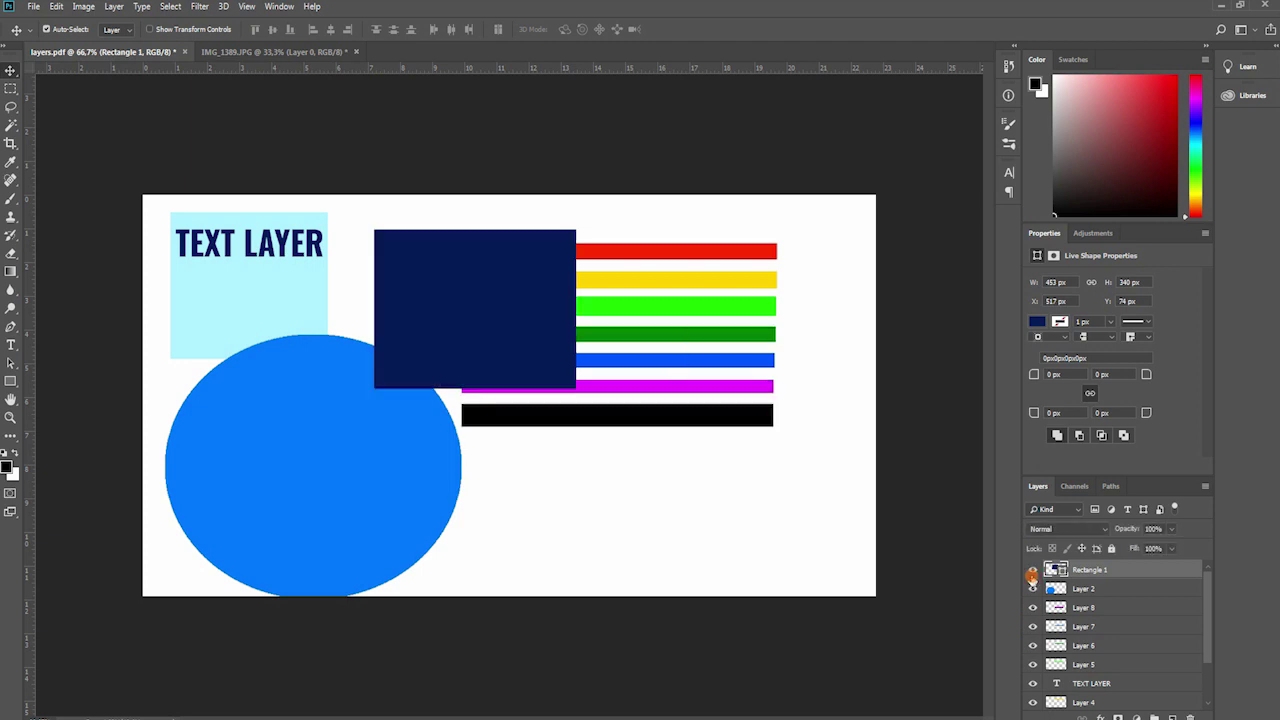
drag(528, 276, 689, 366)
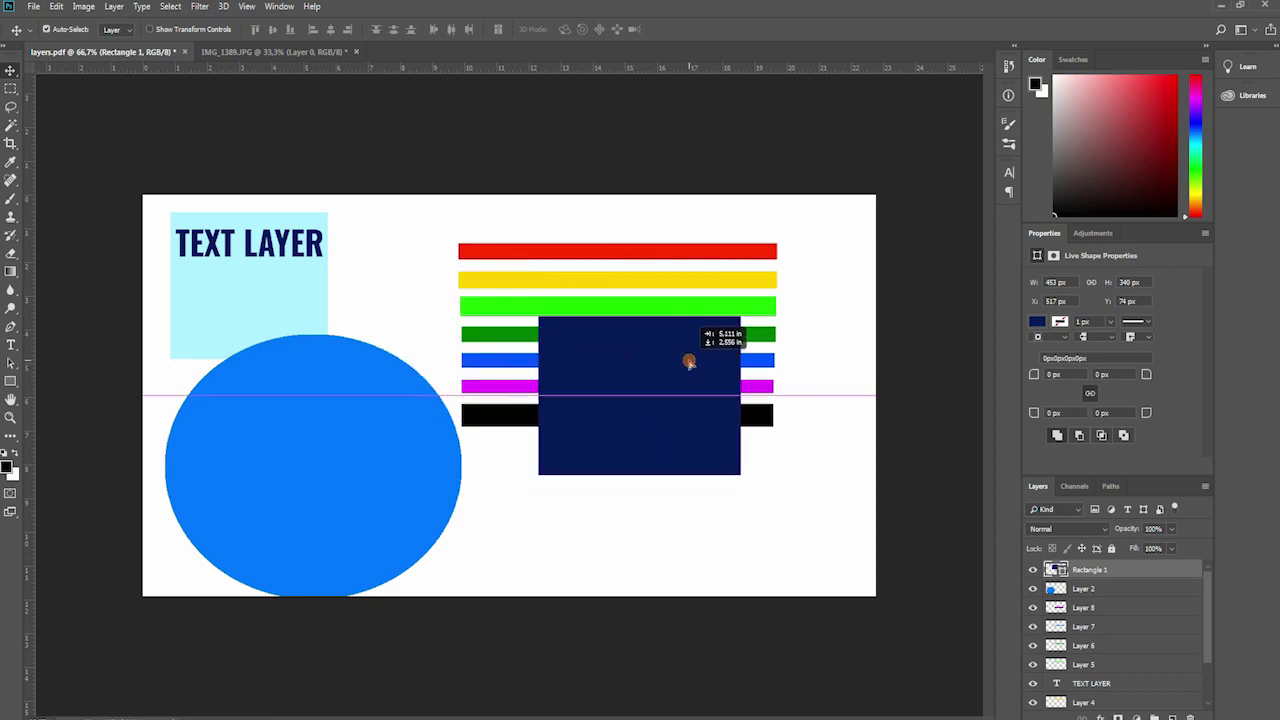